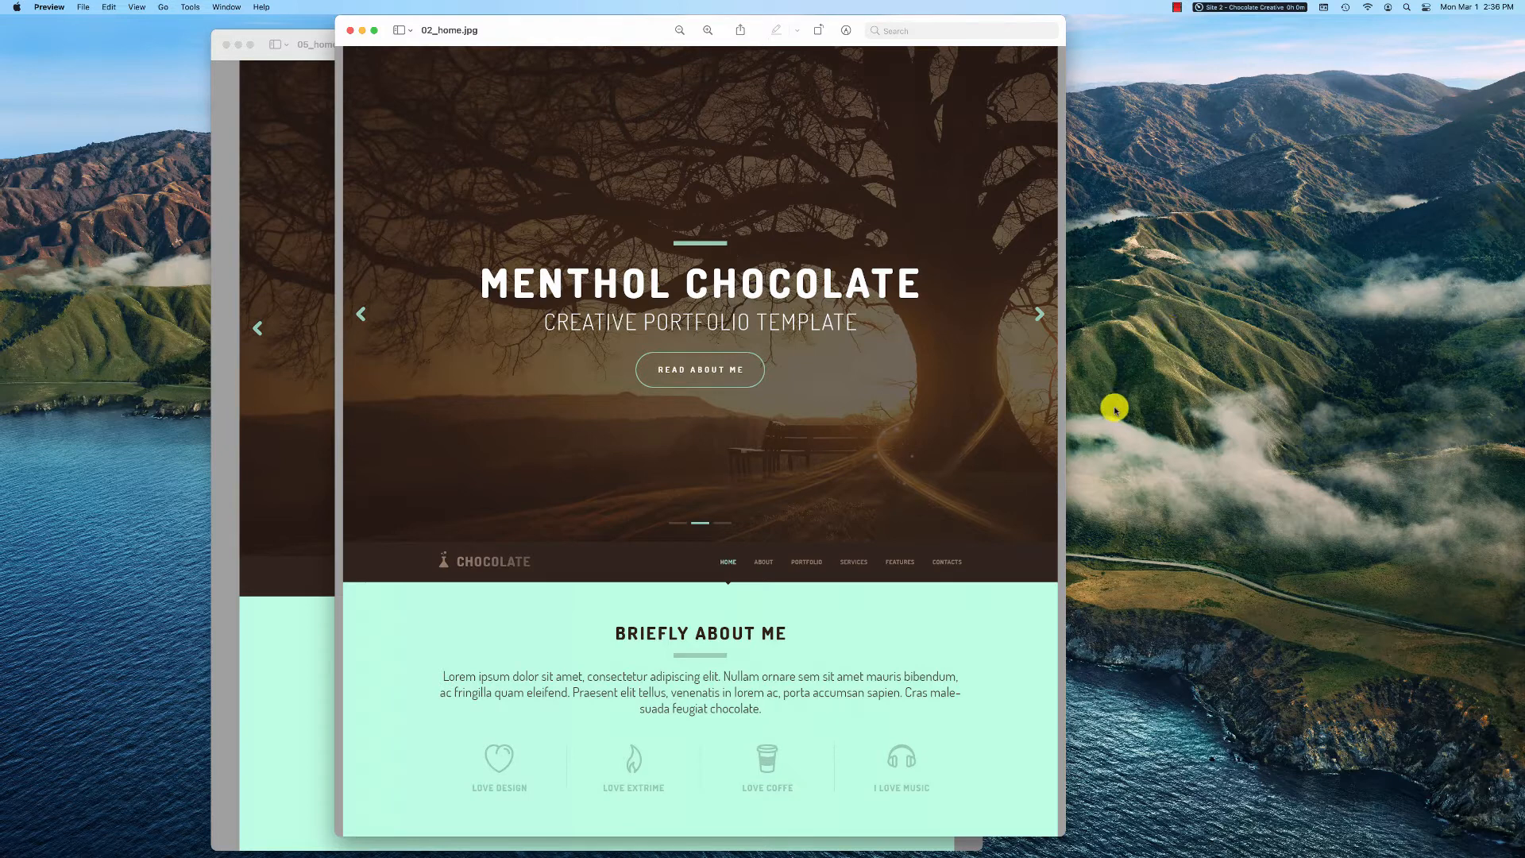
# Examine the home page mockup 02_home.jpg and the hover-state mockup 05_home_hovers.jpg, down to the Briefly About Me section
pyautogui.scroll(-2, 937, 487)
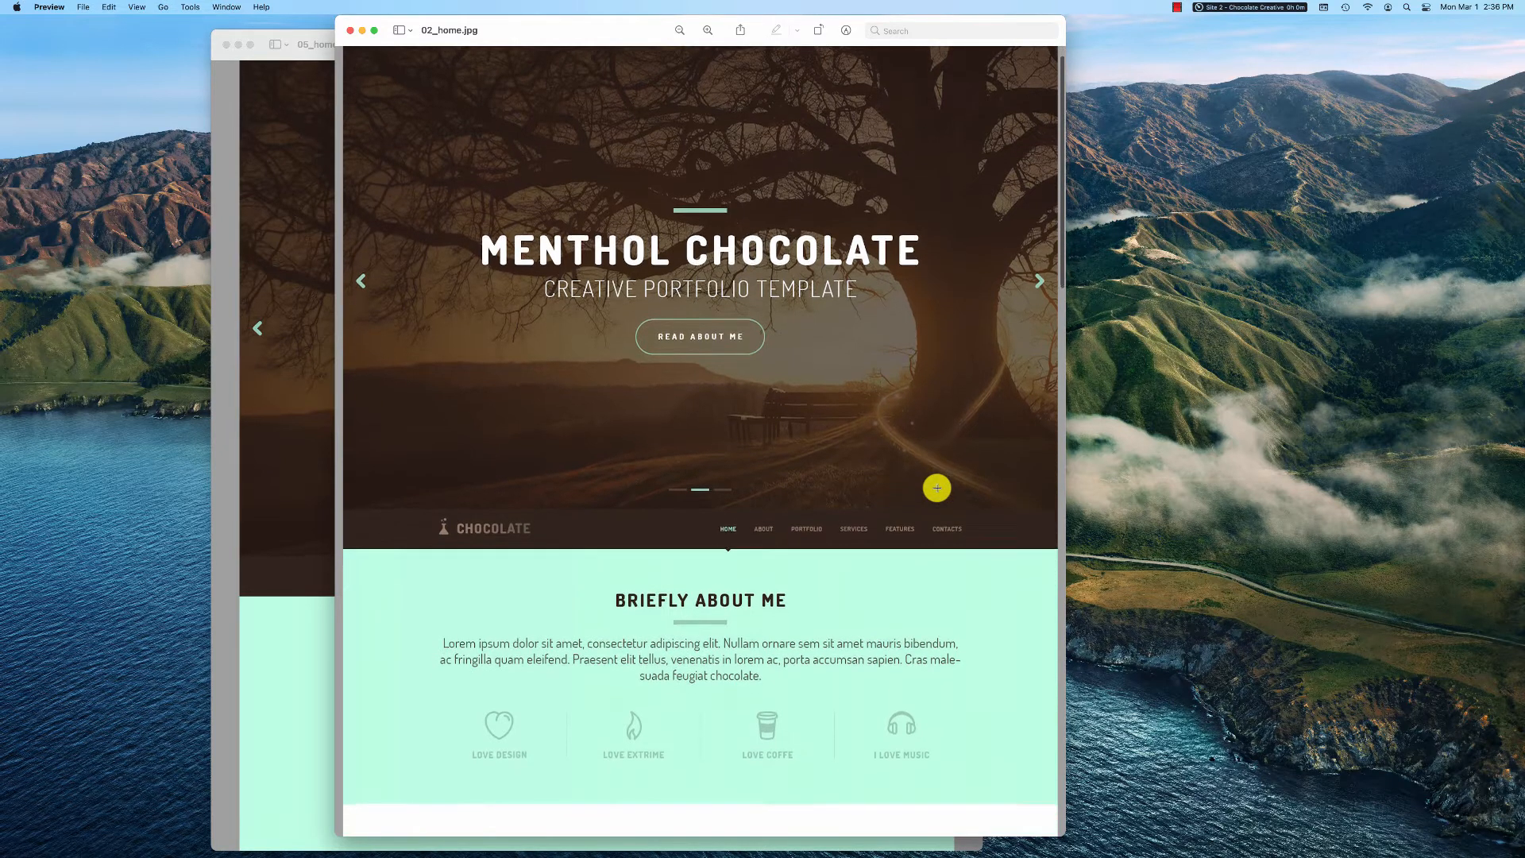
pyautogui.scroll(-3, 938, 488)
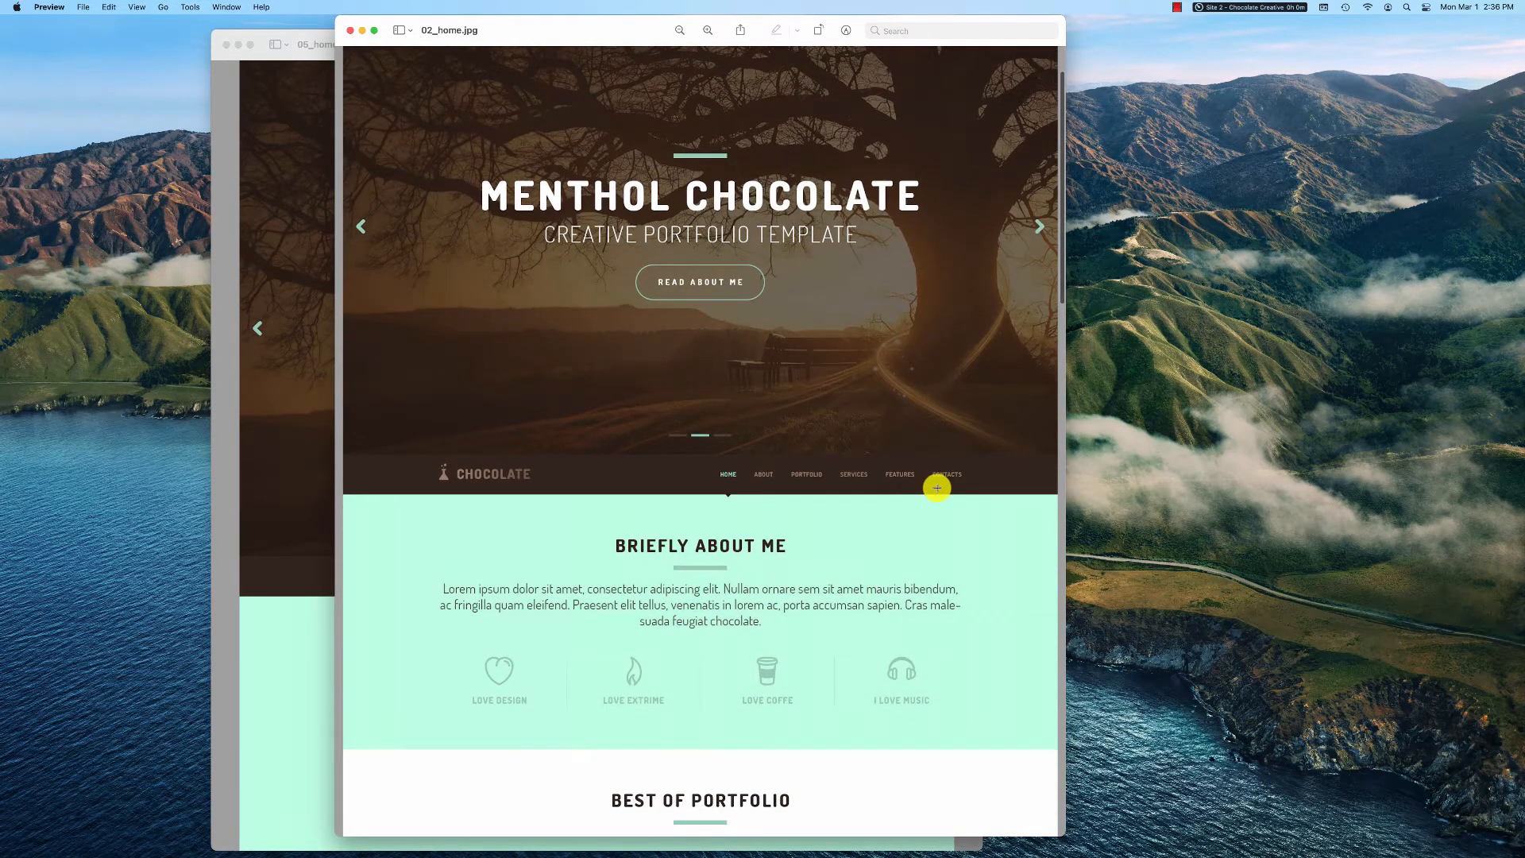
pyautogui.scroll(-5, 938, 488)
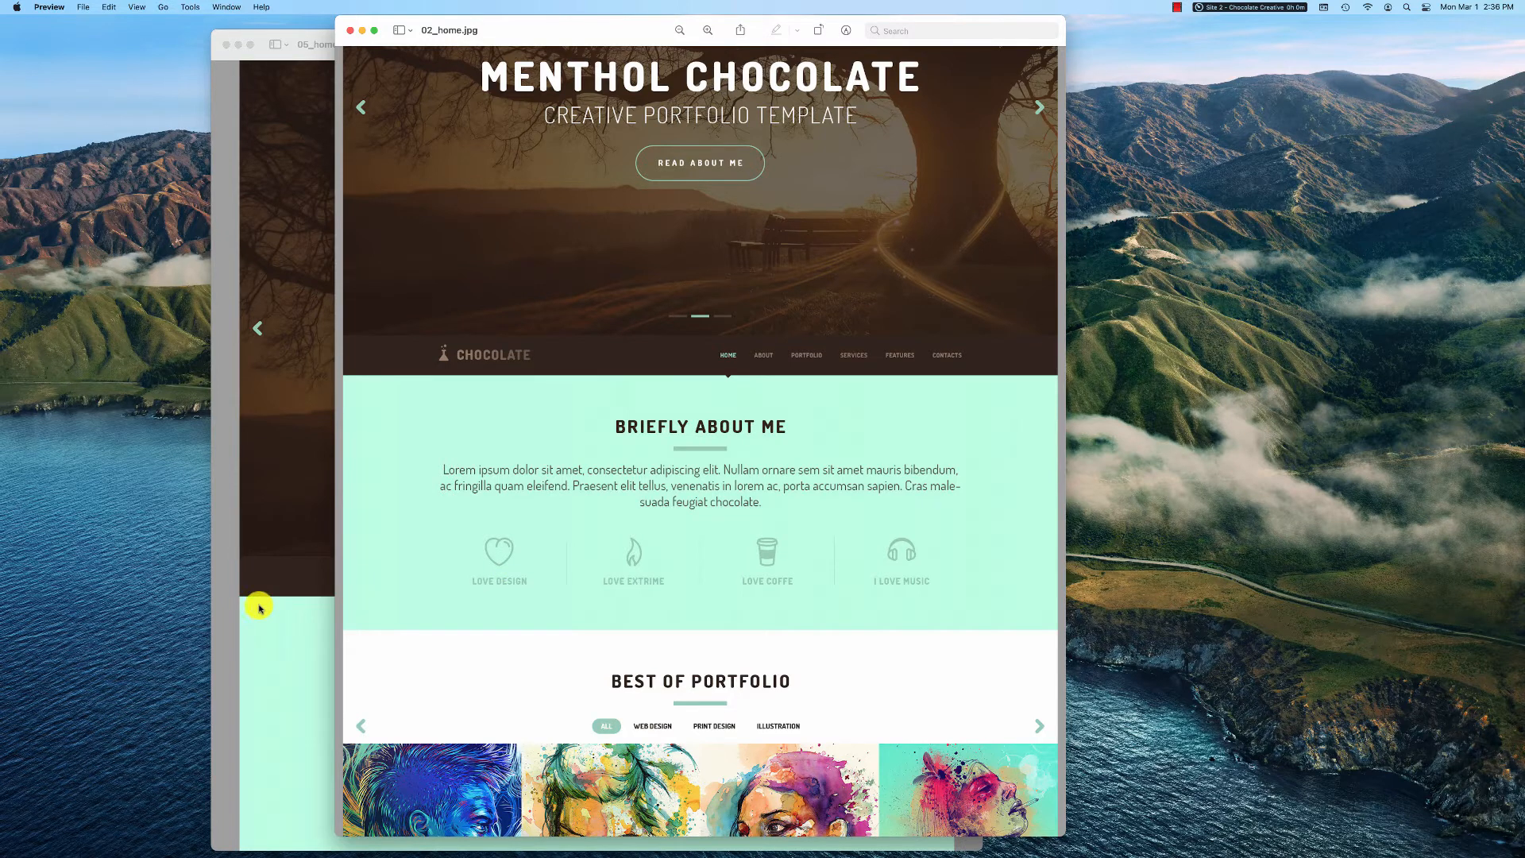
pyautogui.click(259, 607)
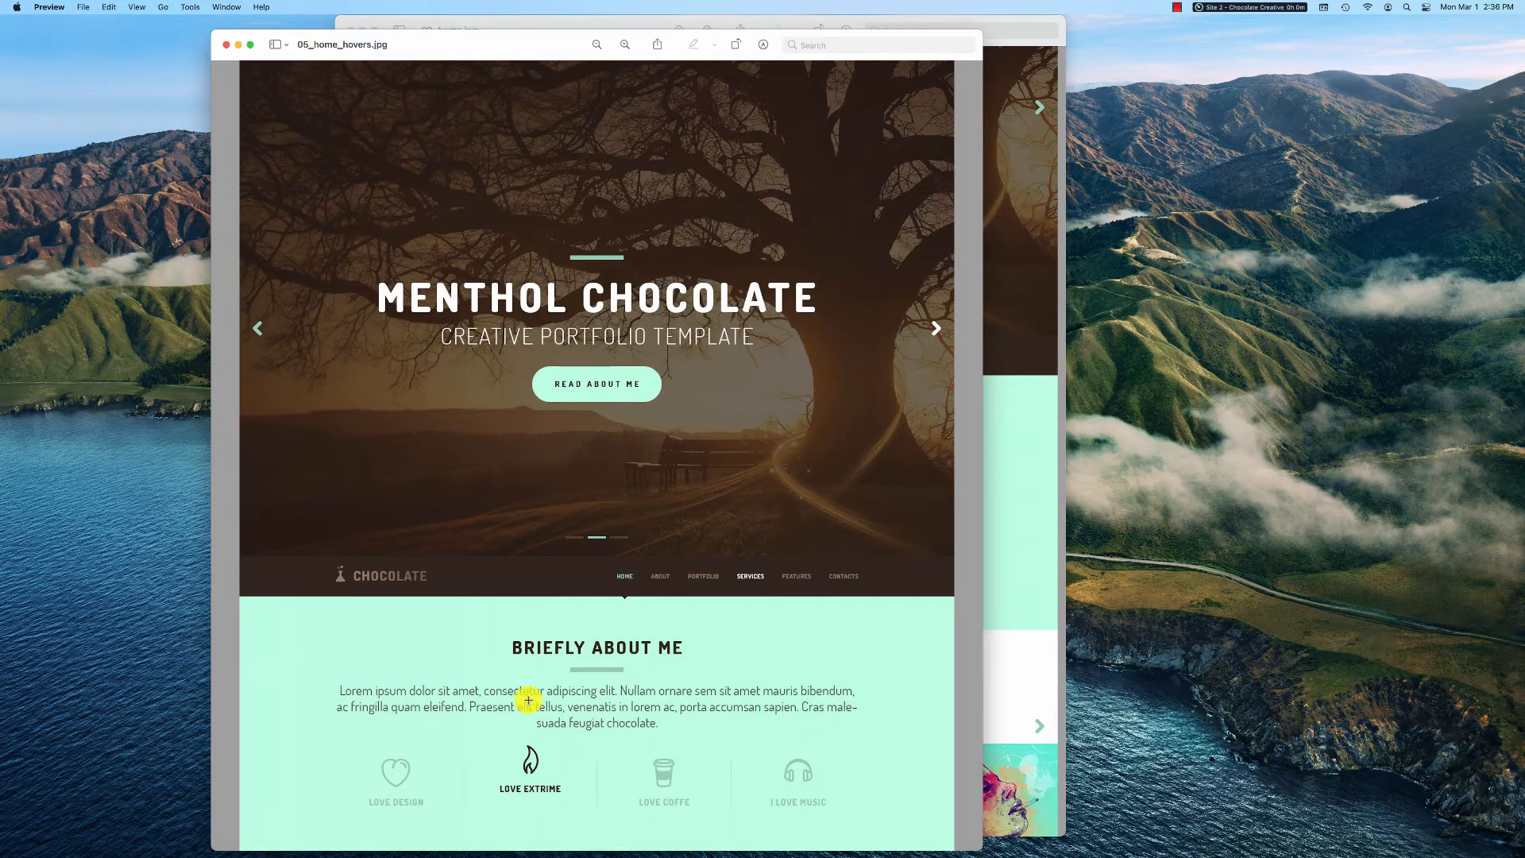
pyautogui.scroll(-8, 528, 700)
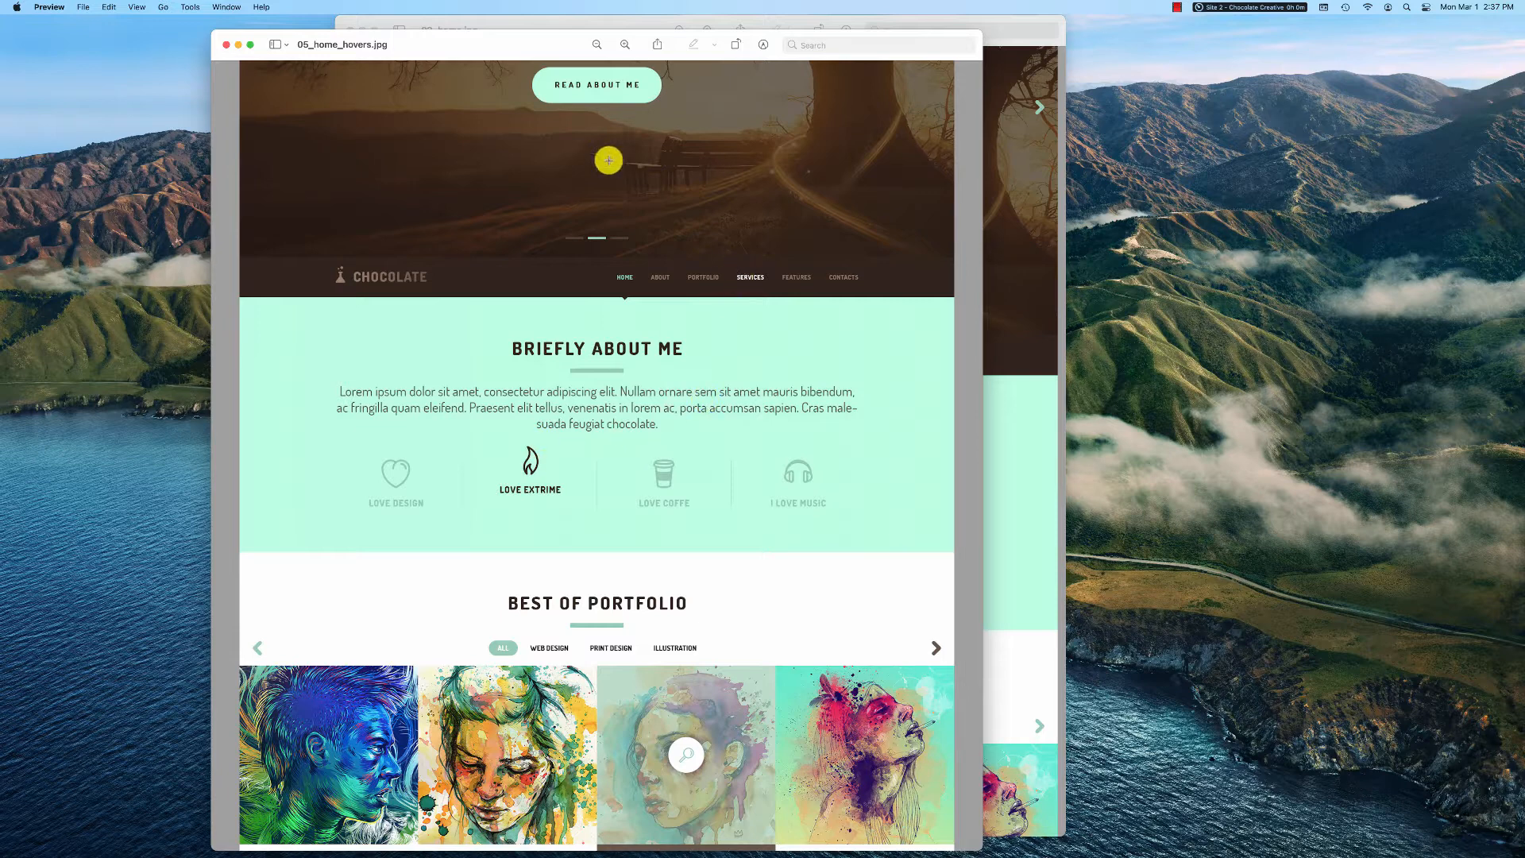
# Switch to Chrome and view the Chocolate Creative home page down to its Briefly About Me icon section
pyautogui.moveTo(700, 852)
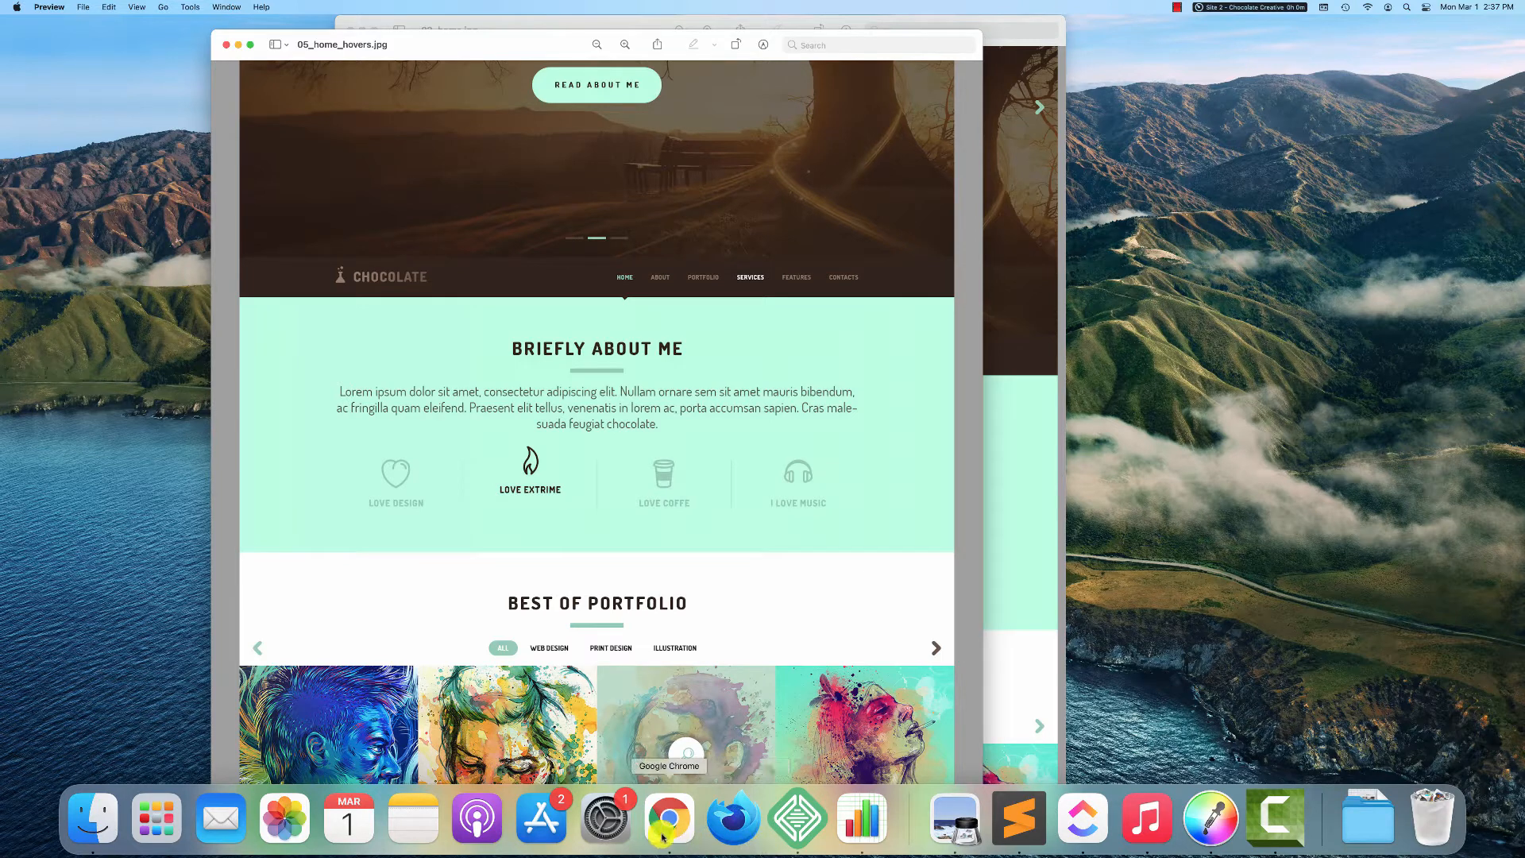
pyautogui.rightClick(663, 836)
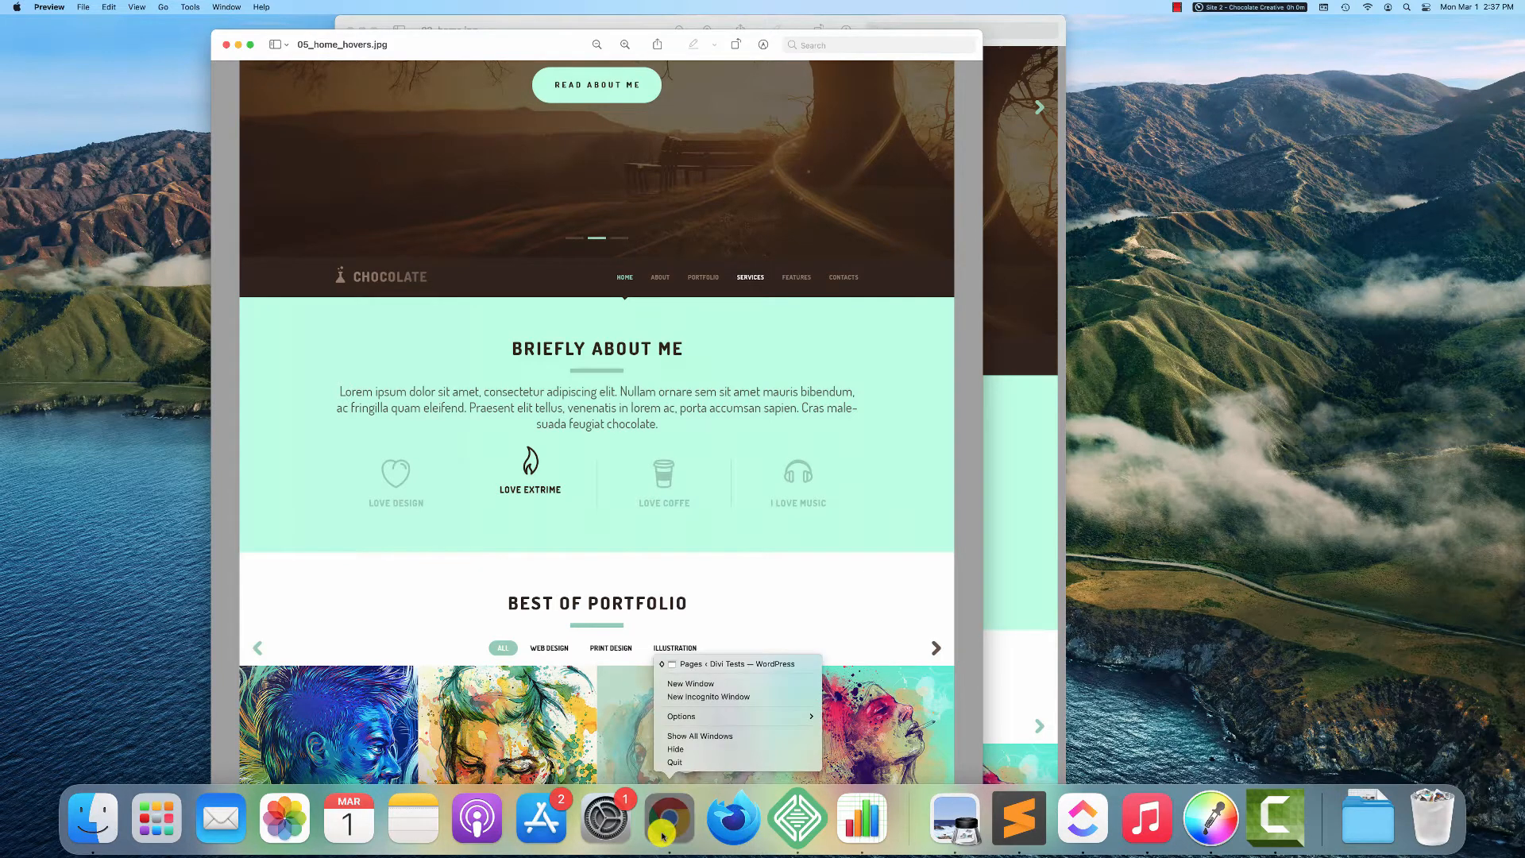
pyautogui.click(713, 667)
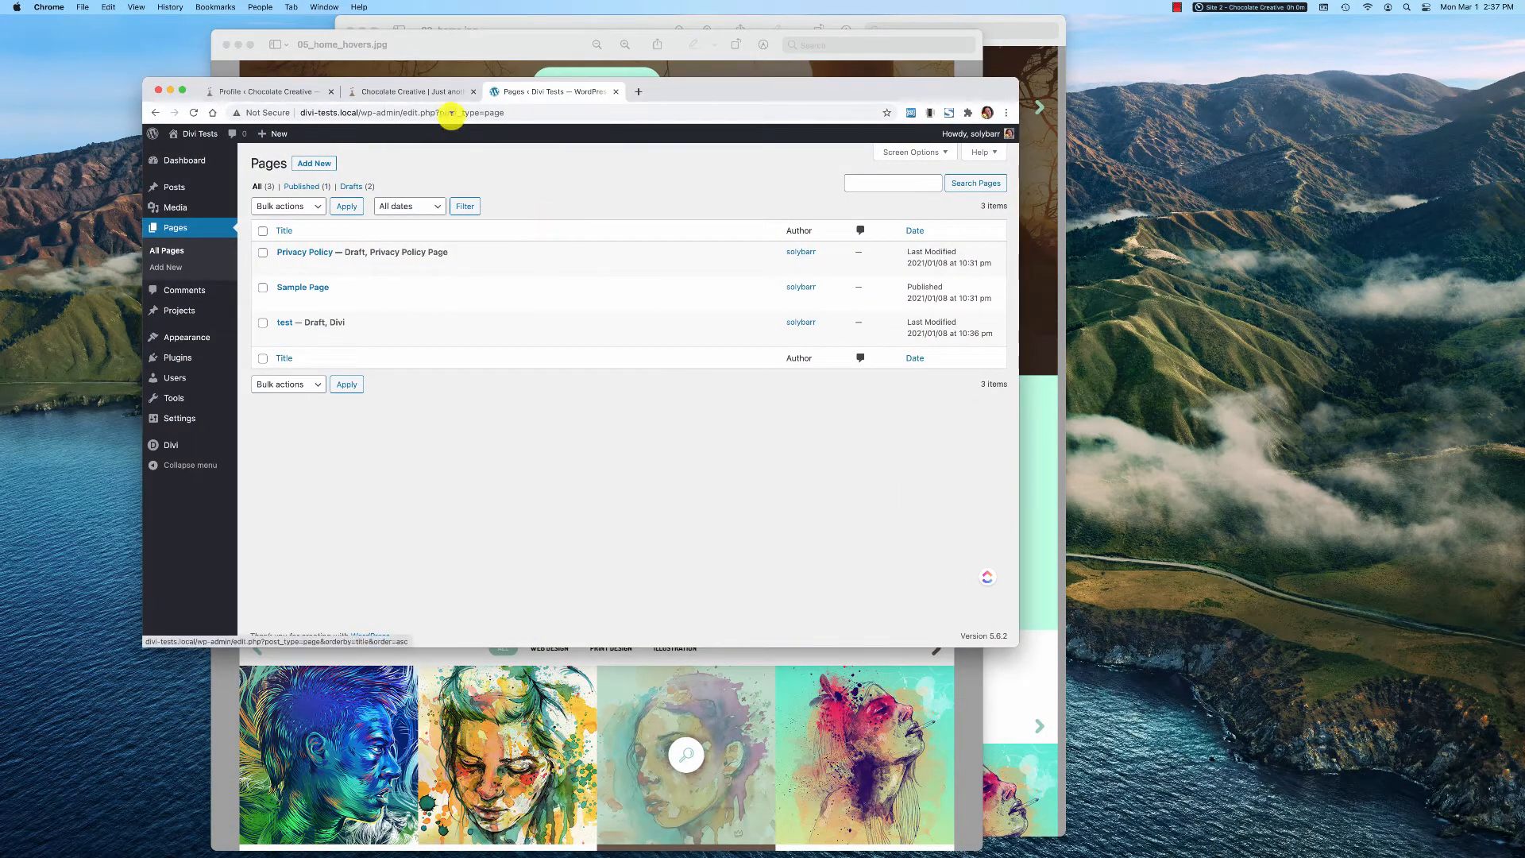
pyautogui.click(428, 94)
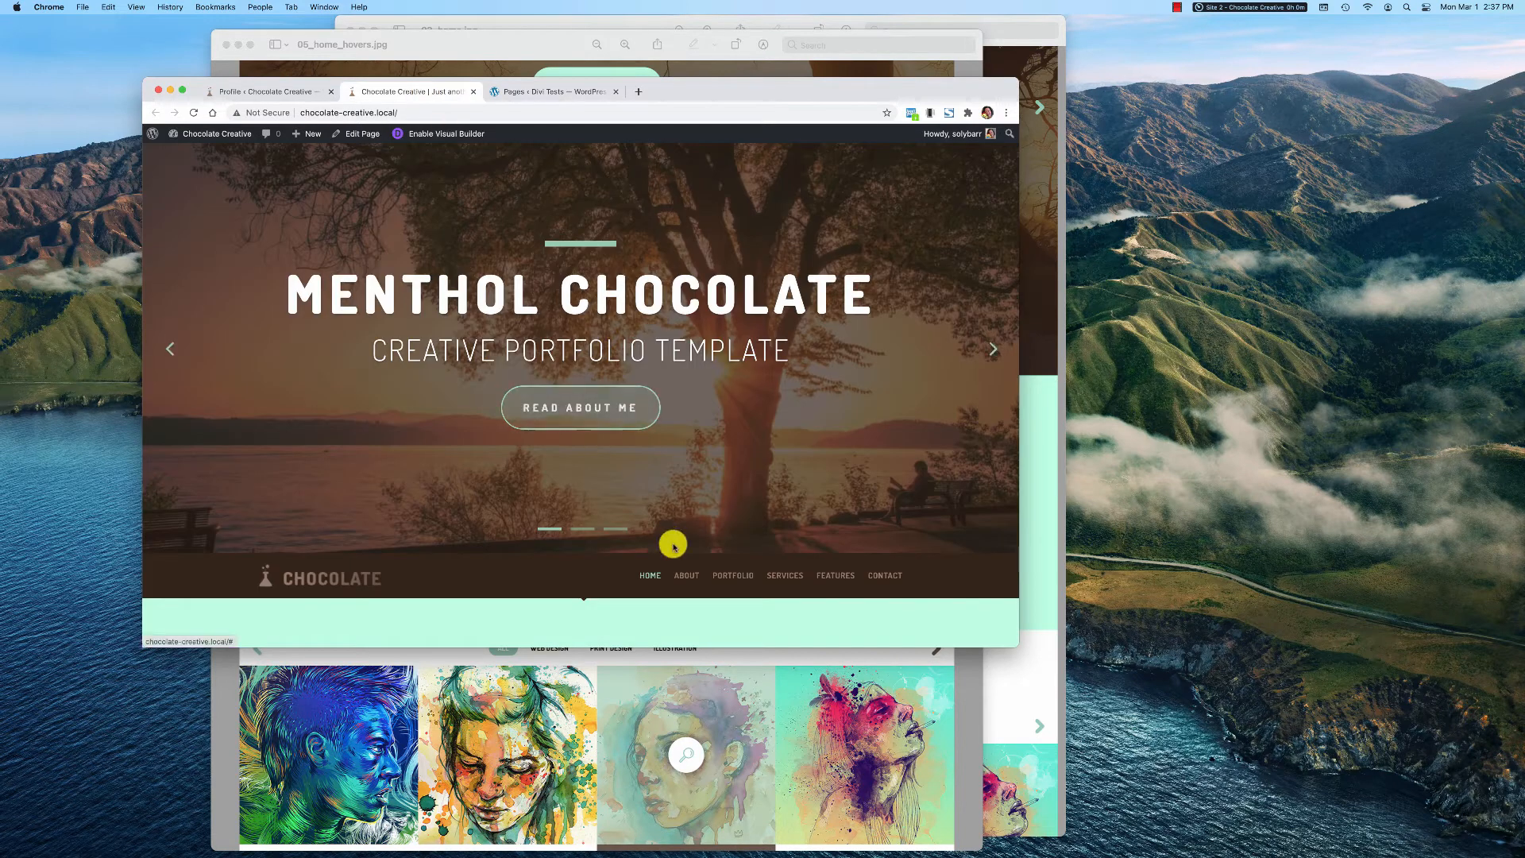
pyautogui.scroll(-3, 674, 545)
pyautogui.scroll(-5, 674, 545)
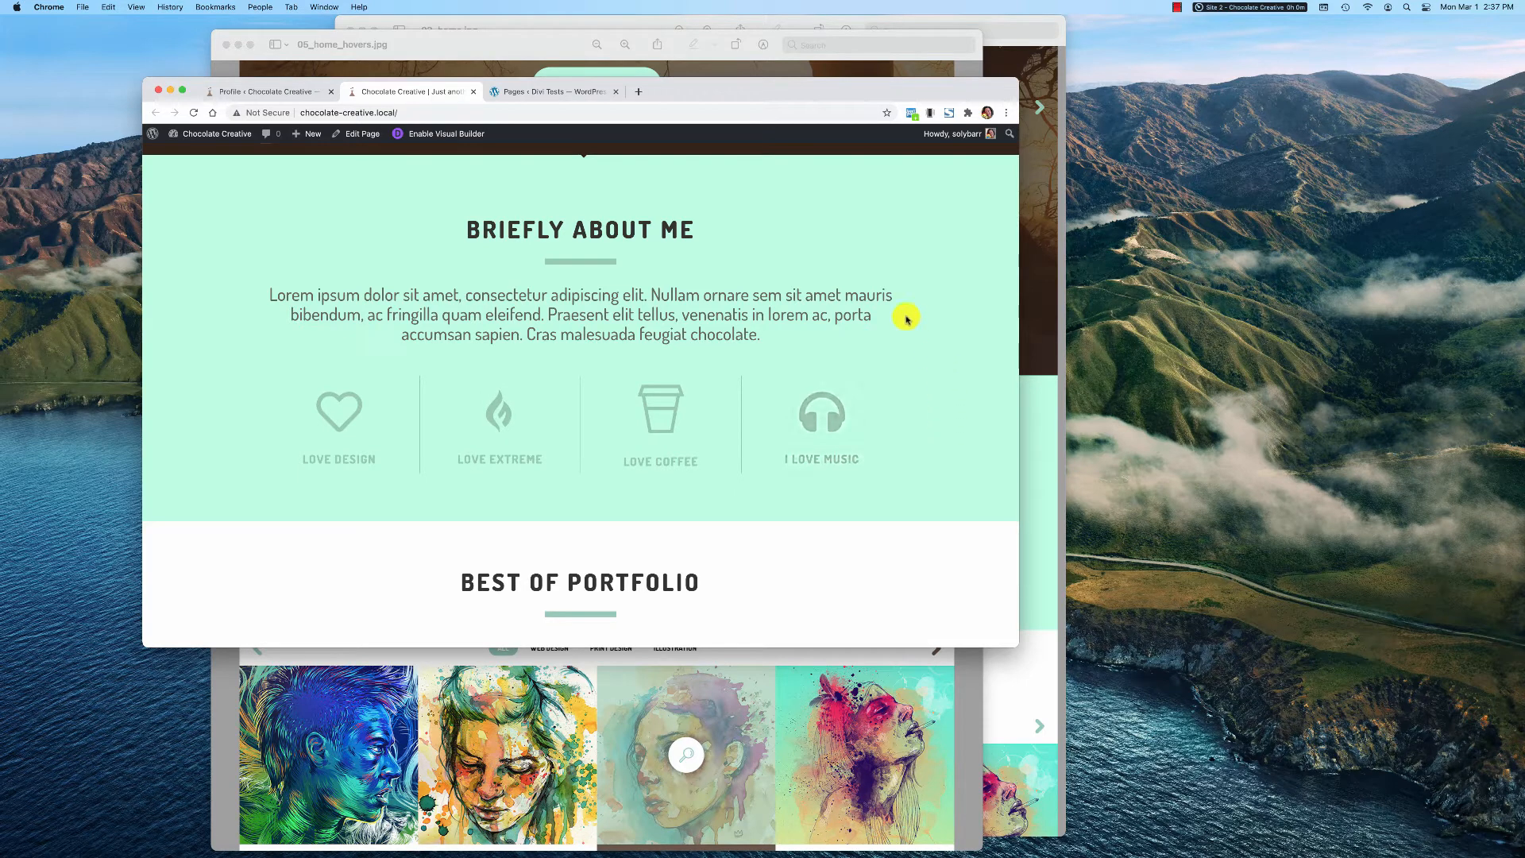
# Create a new page titled "Test Blurb" on the Divi Tests site and save it as a draft
pyautogui.click(577, 92)
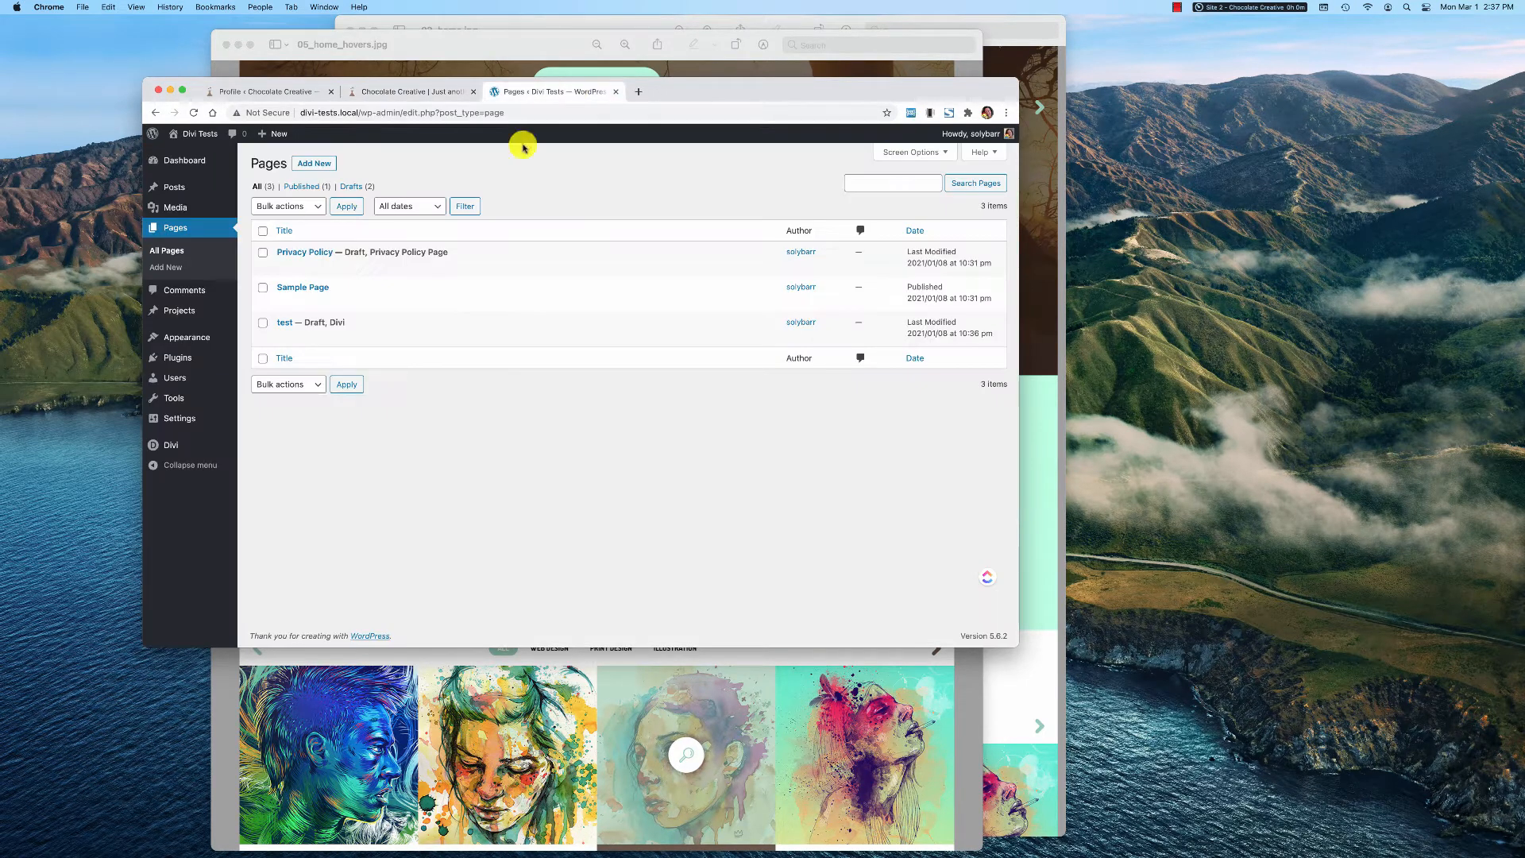
pyautogui.moveTo(387, 329)
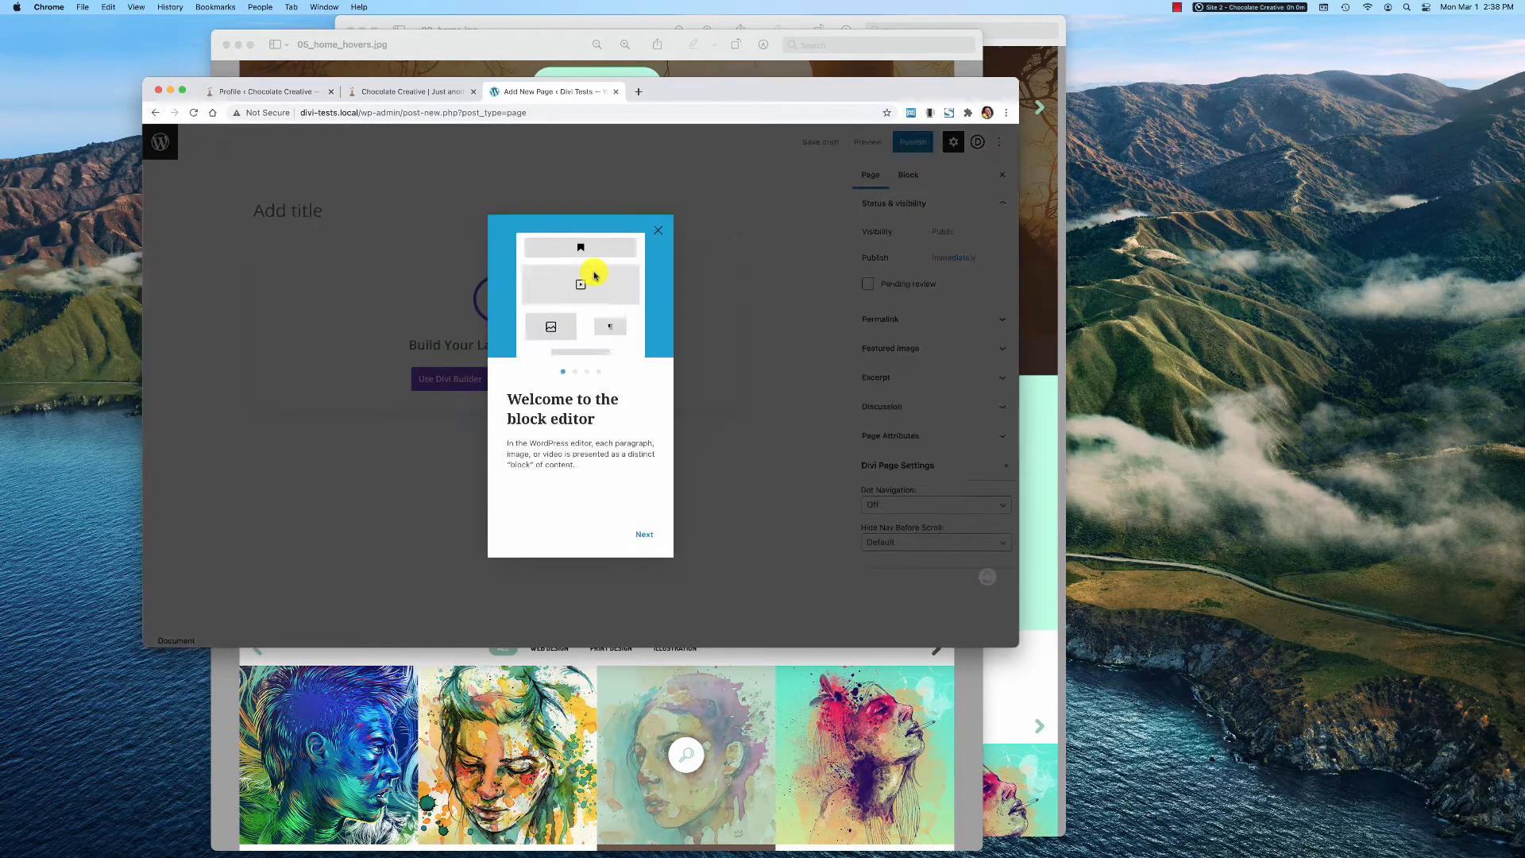
pyautogui.click(657, 229)
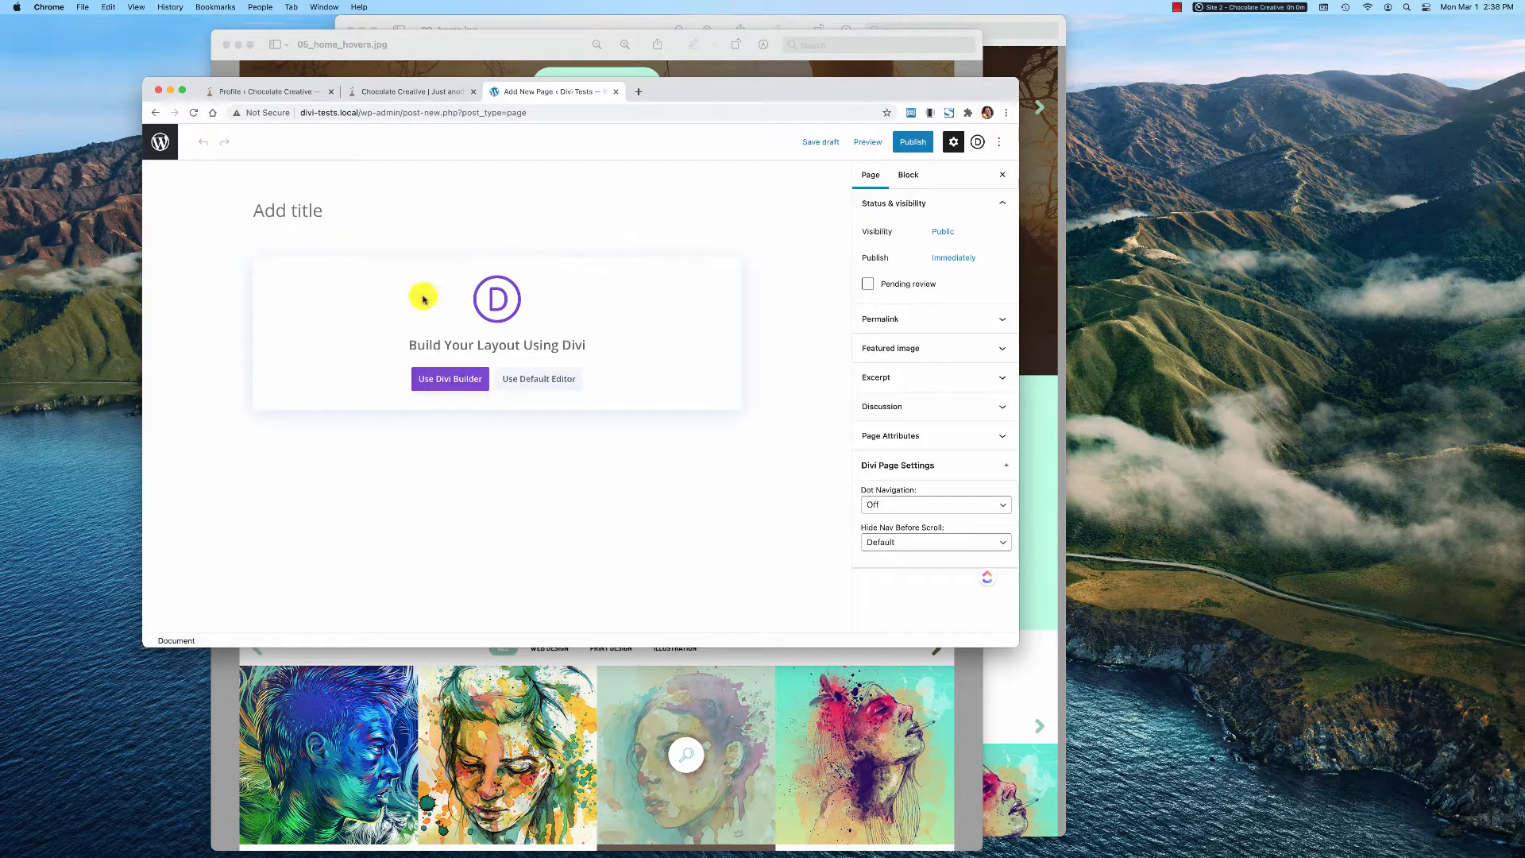
pyautogui.click(340, 205)
pyautogui.write('Test Blurb')
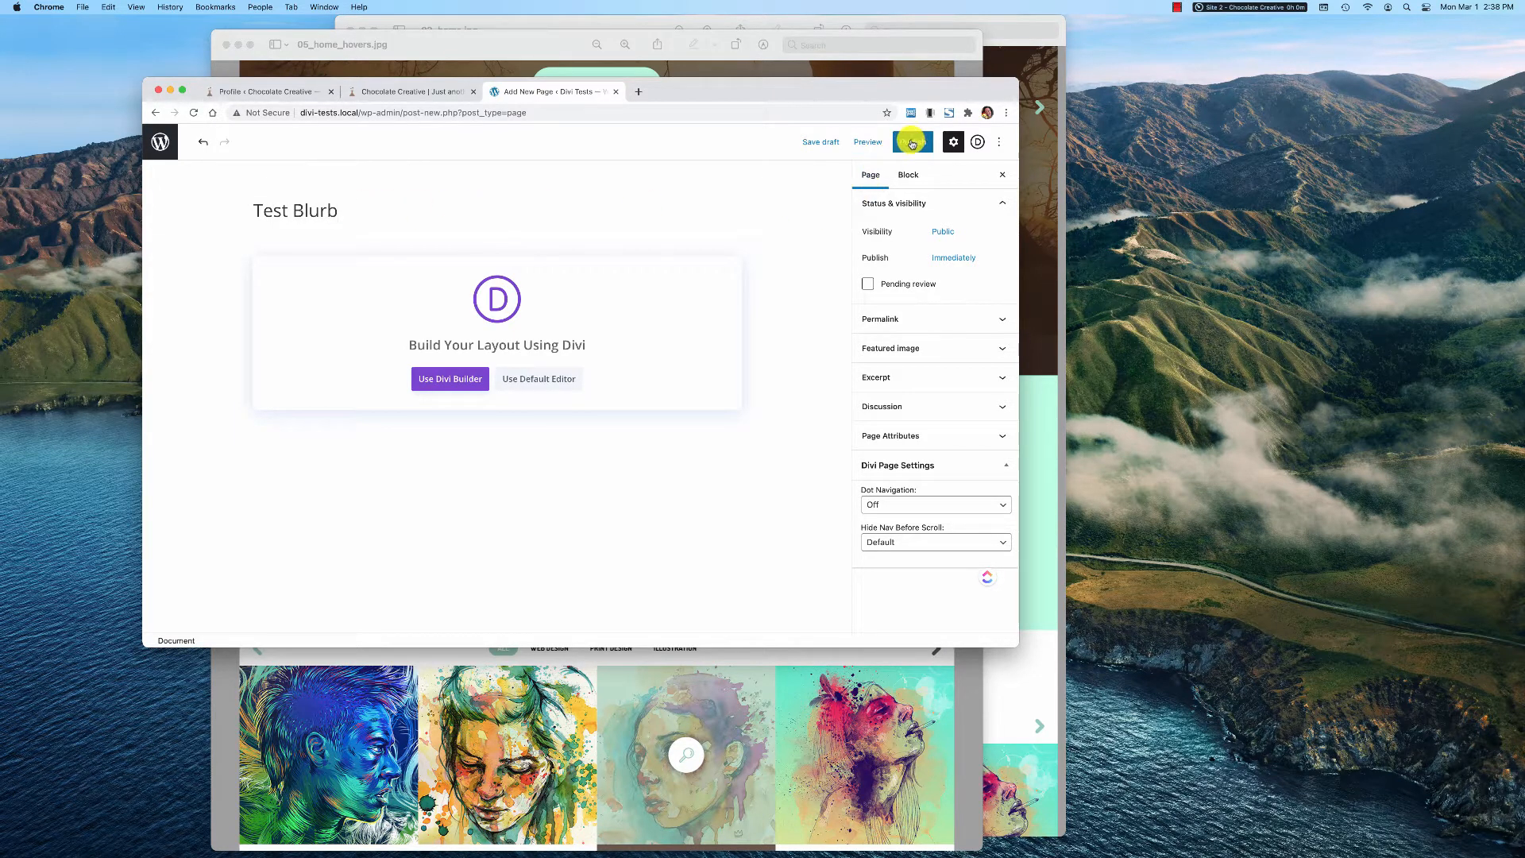
pyautogui.click(824, 148)
# Start the page from scratch in the Divi Builder with a row of three equal columns
pyautogui.click(451, 381)
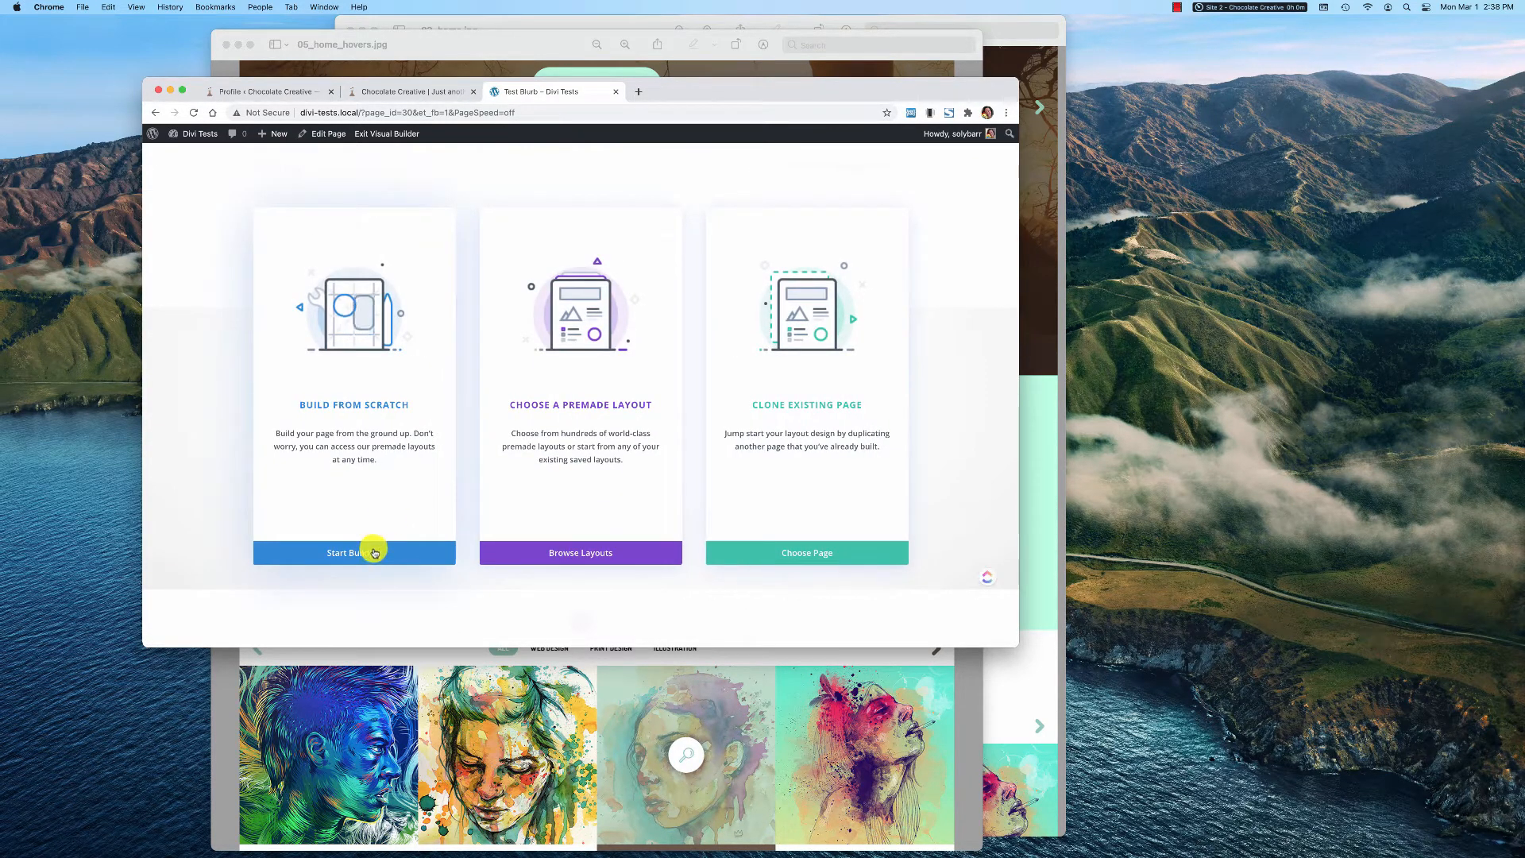
pyautogui.click(374, 552)
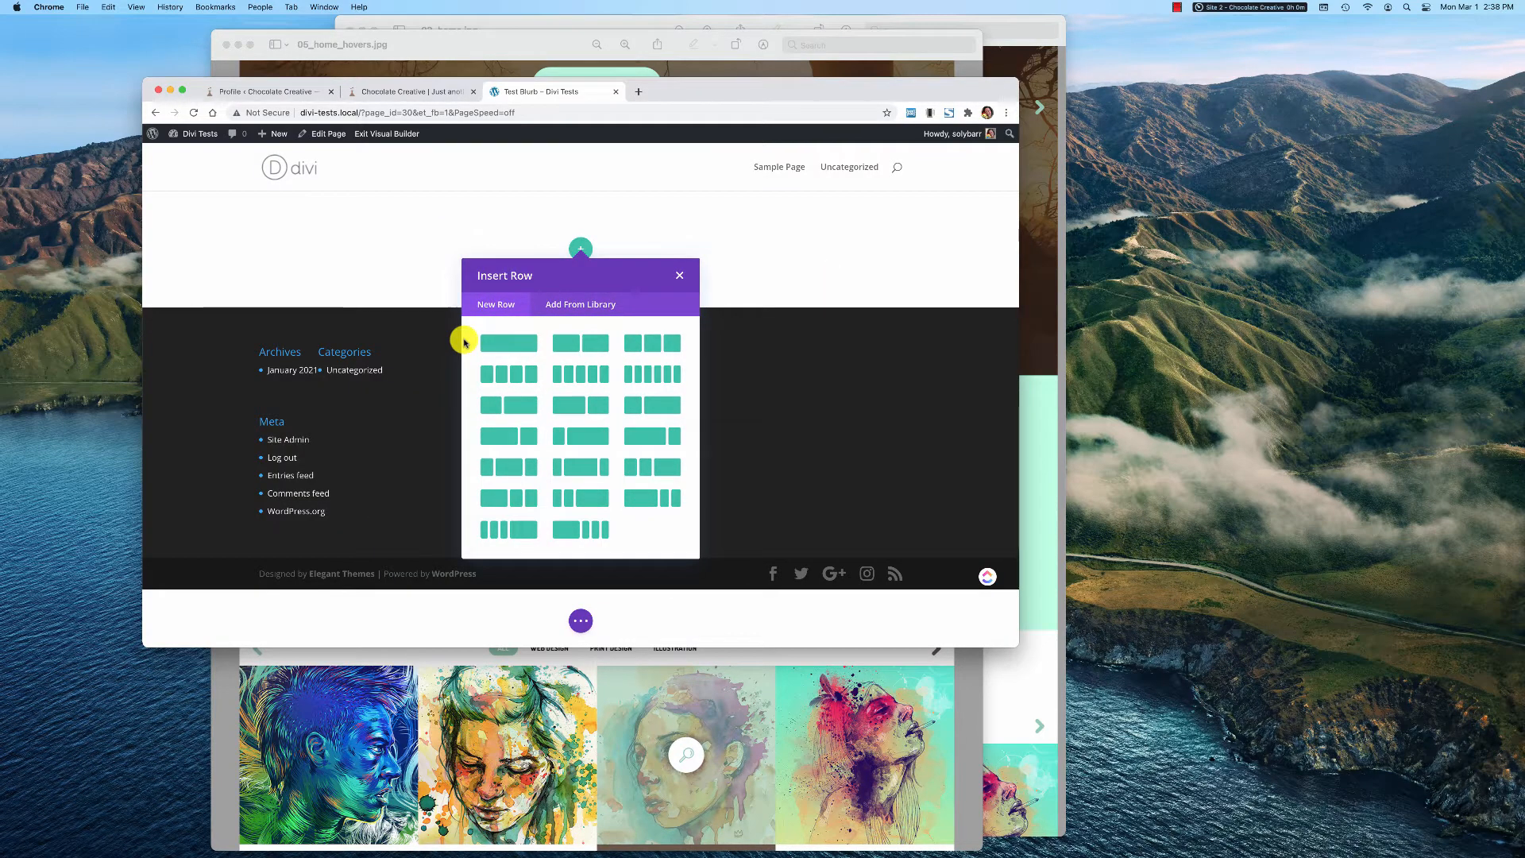
pyautogui.click(652, 345)
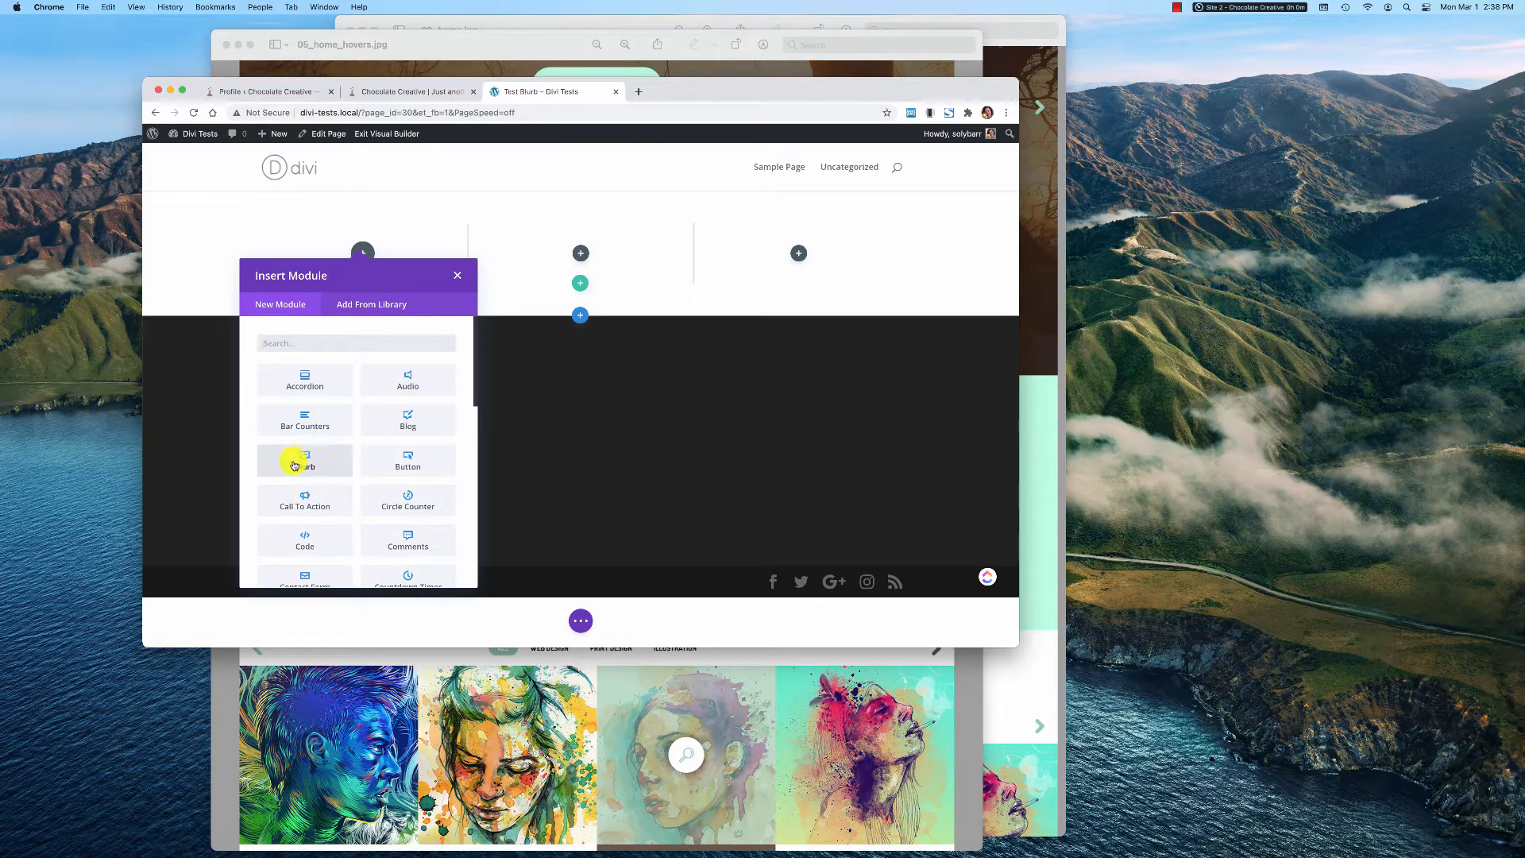
# Insert a Blurb module in the first column and delete its placeholder body text
pyautogui.click(334, 465)
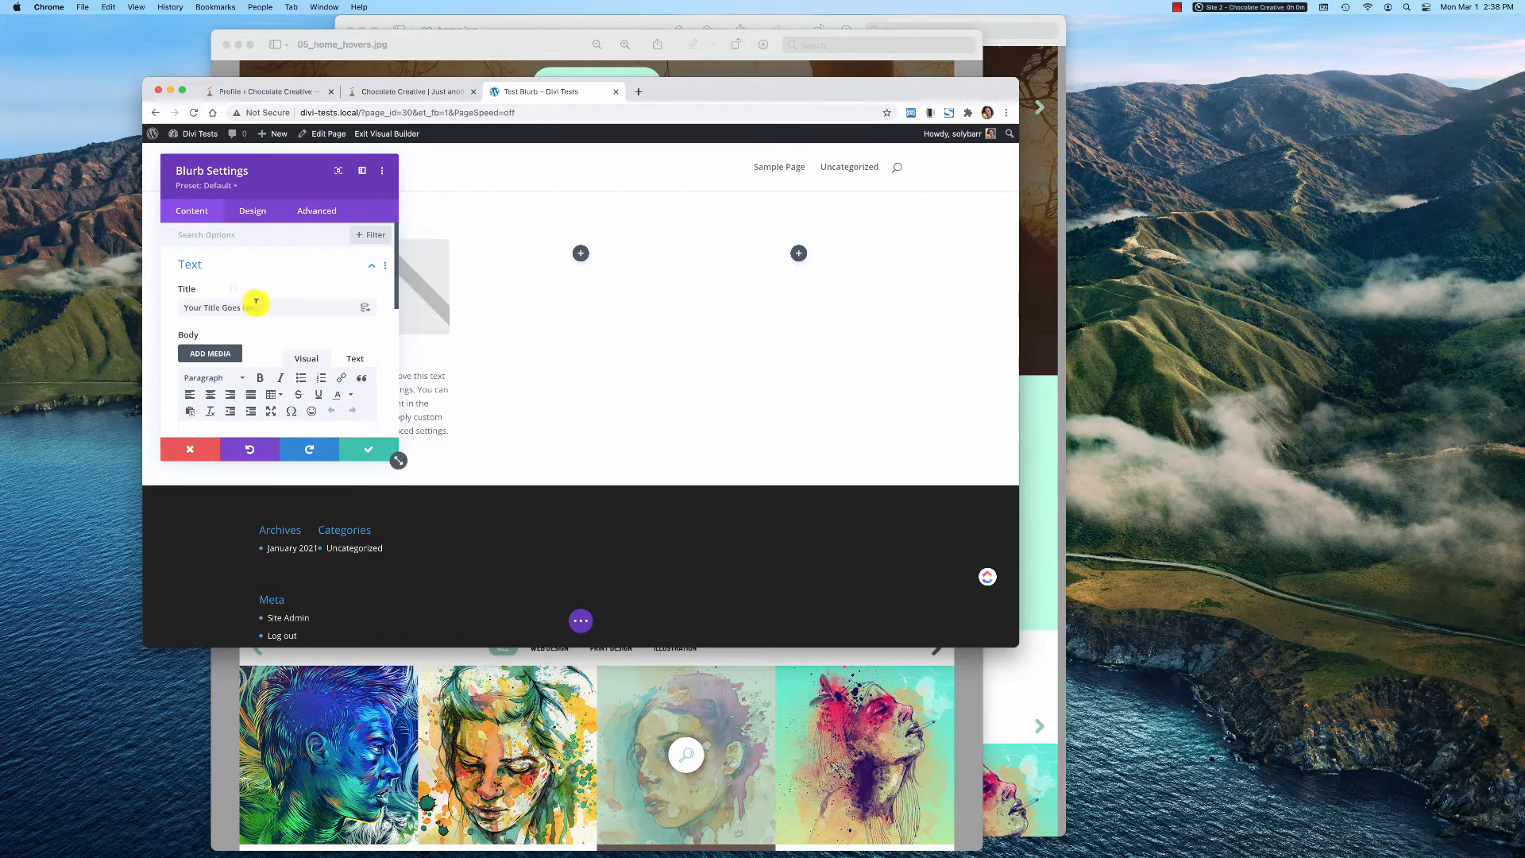
pyautogui.moveTo(287, 166); pyautogui.dragTo(774, 181)
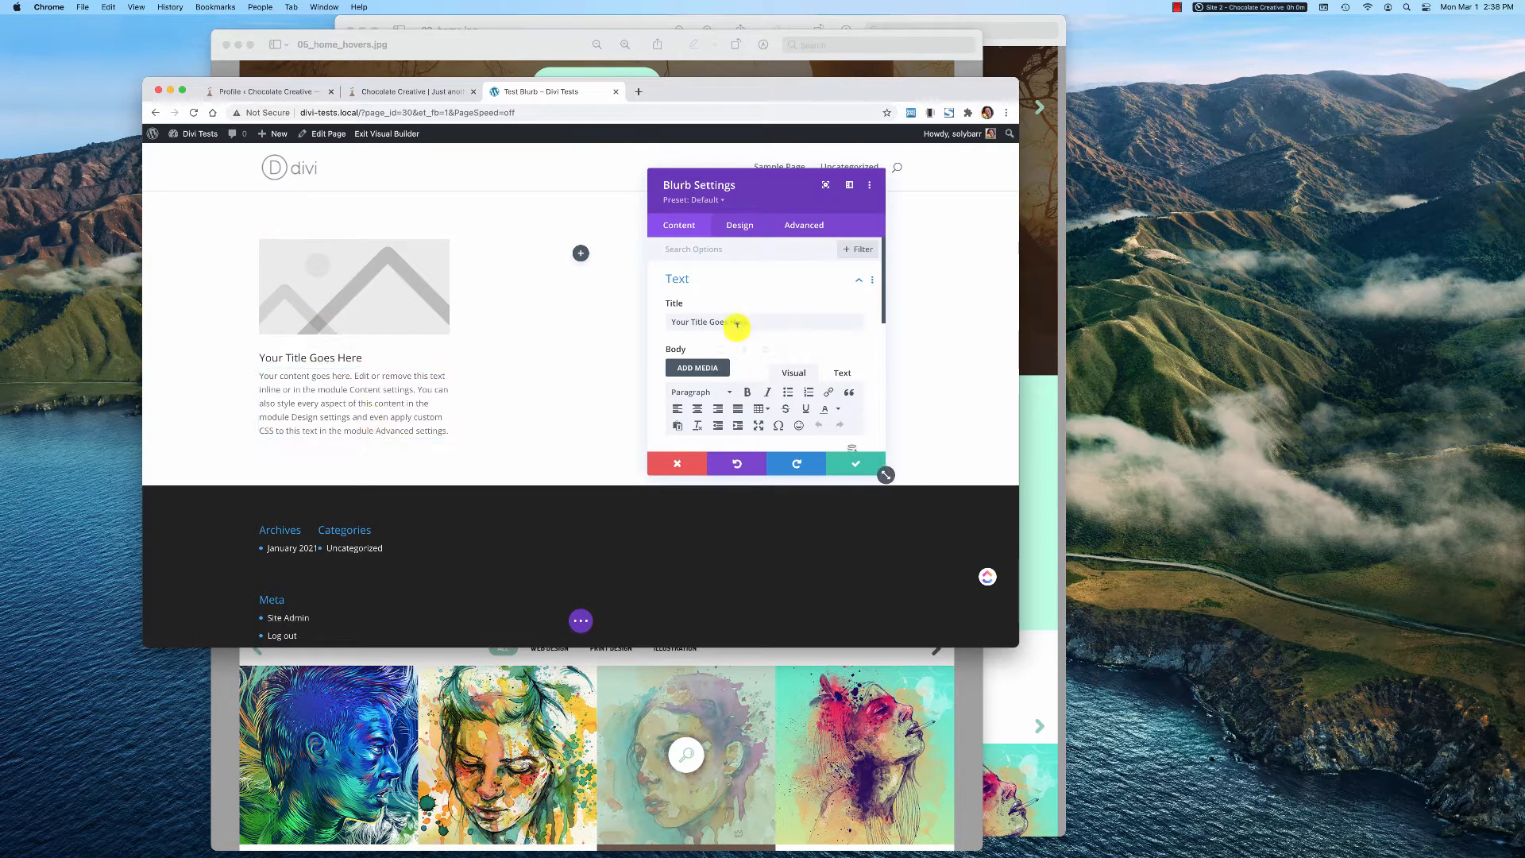
pyautogui.scroll(-5, 763, 322)
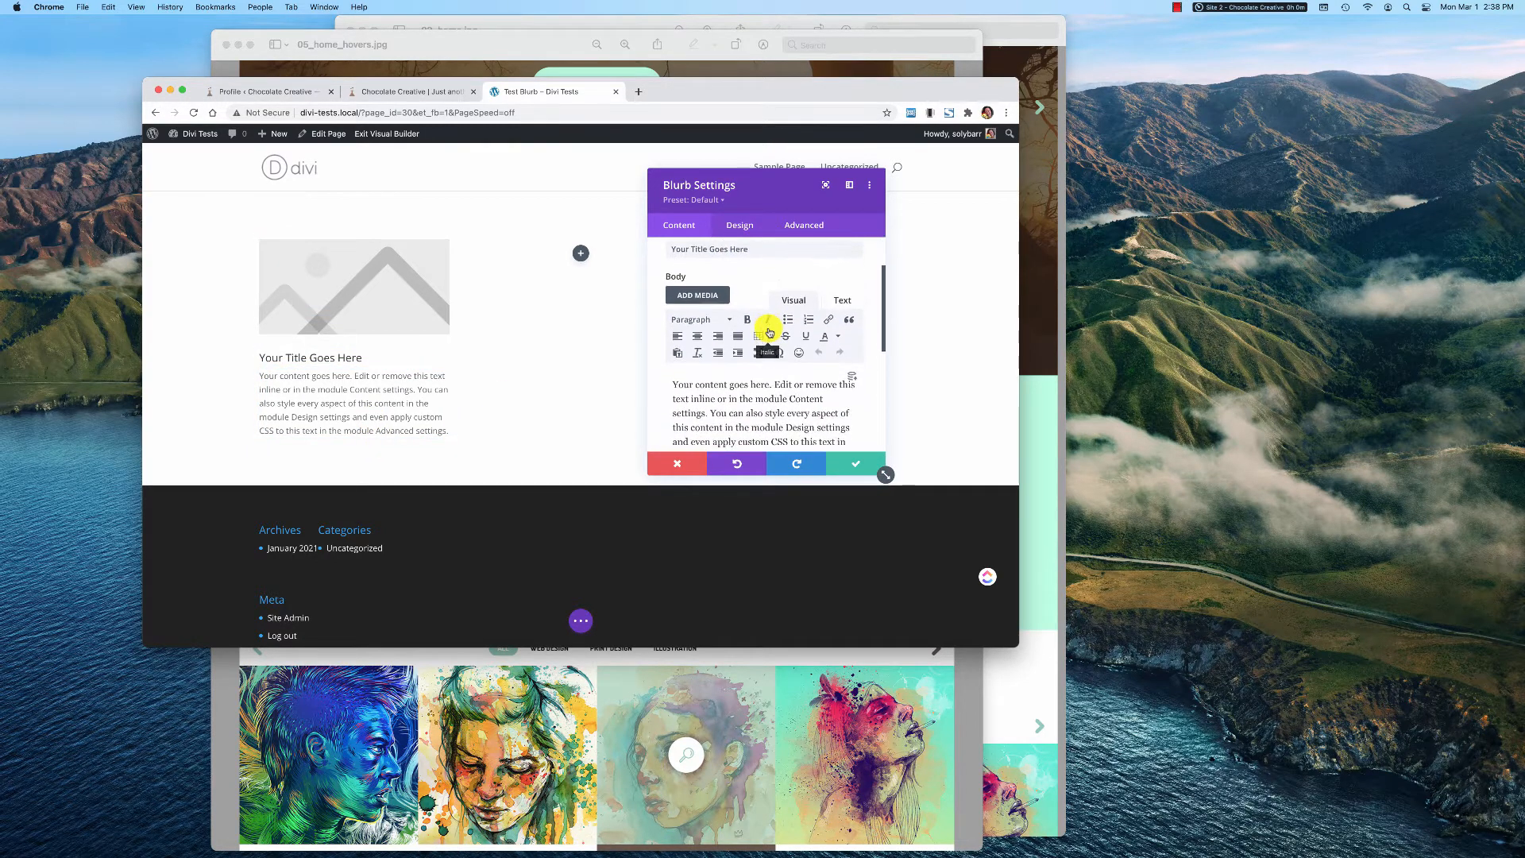
pyautogui.moveTo(818, 383); pyautogui.dragTo(669, 308)
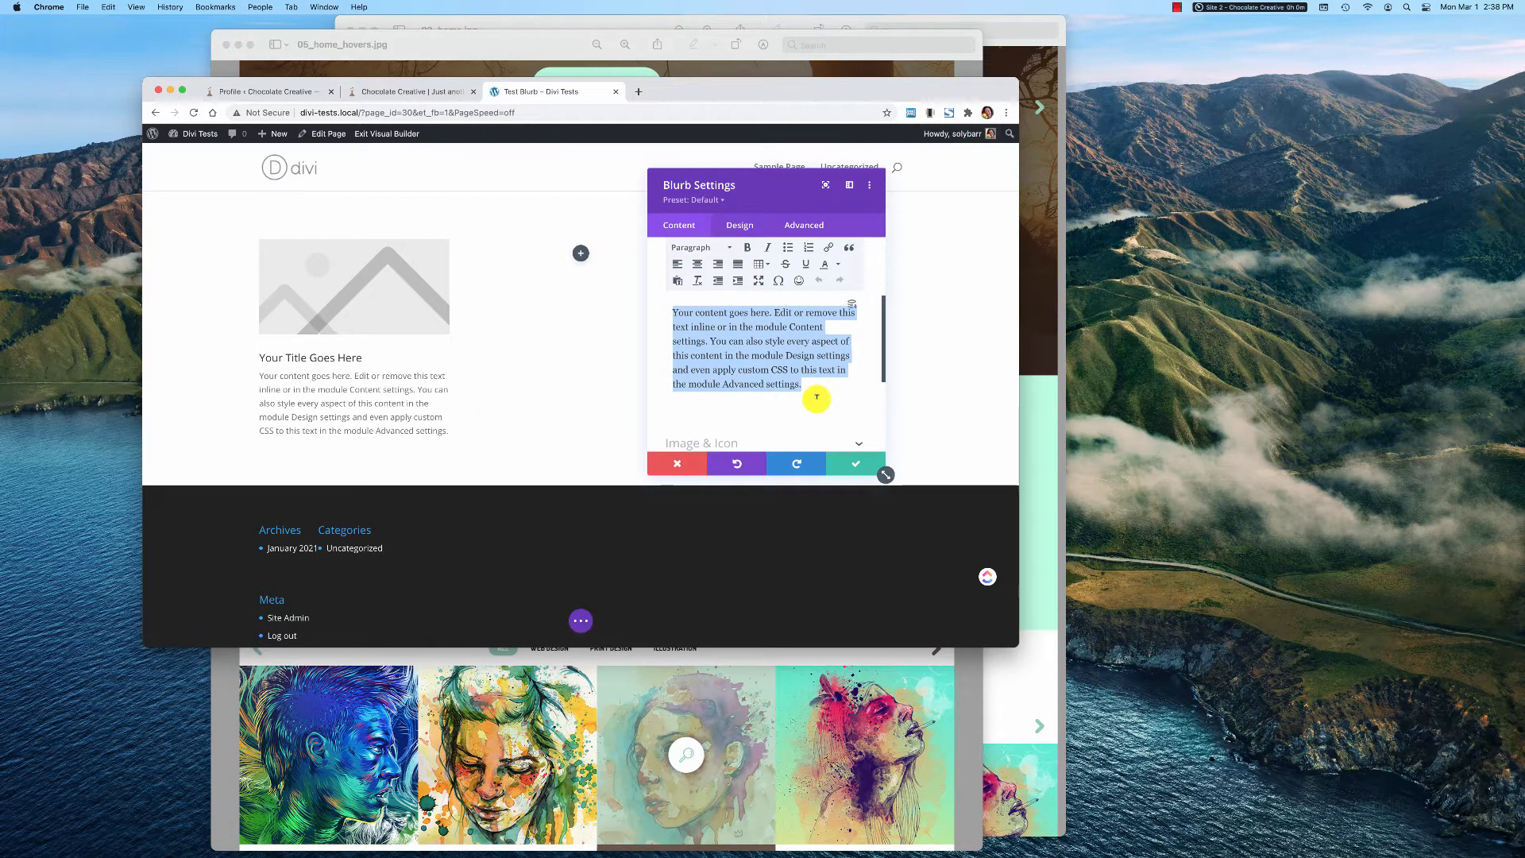
pyautogui.press('BackSpace')
pyautogui.scroll(5, 832, 341)
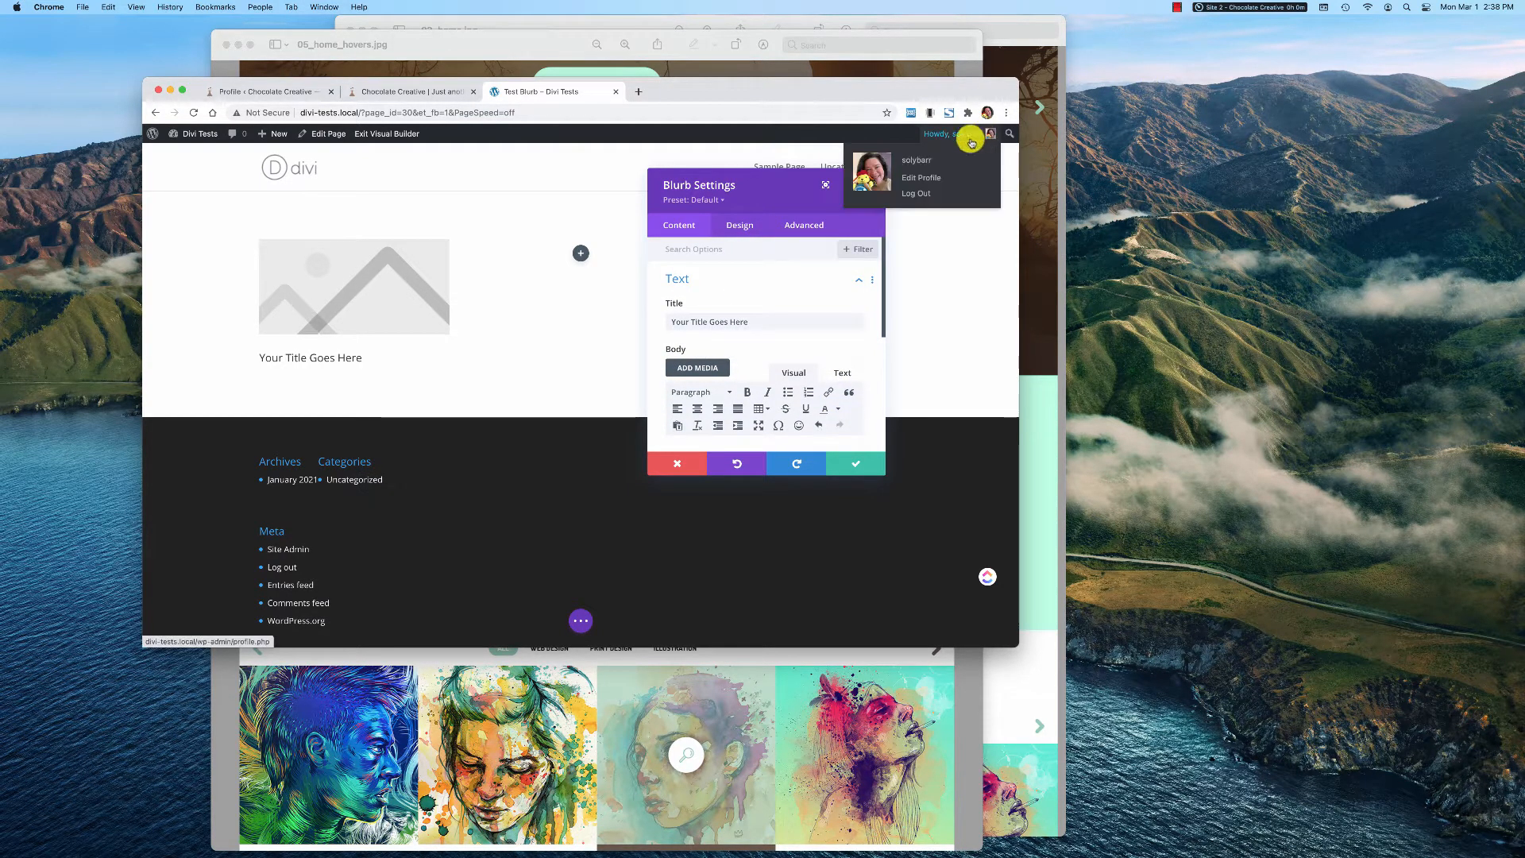
# Make the blurb use an icon instead of an image and choose the envelope icon
pyautogui.click(757, 228)
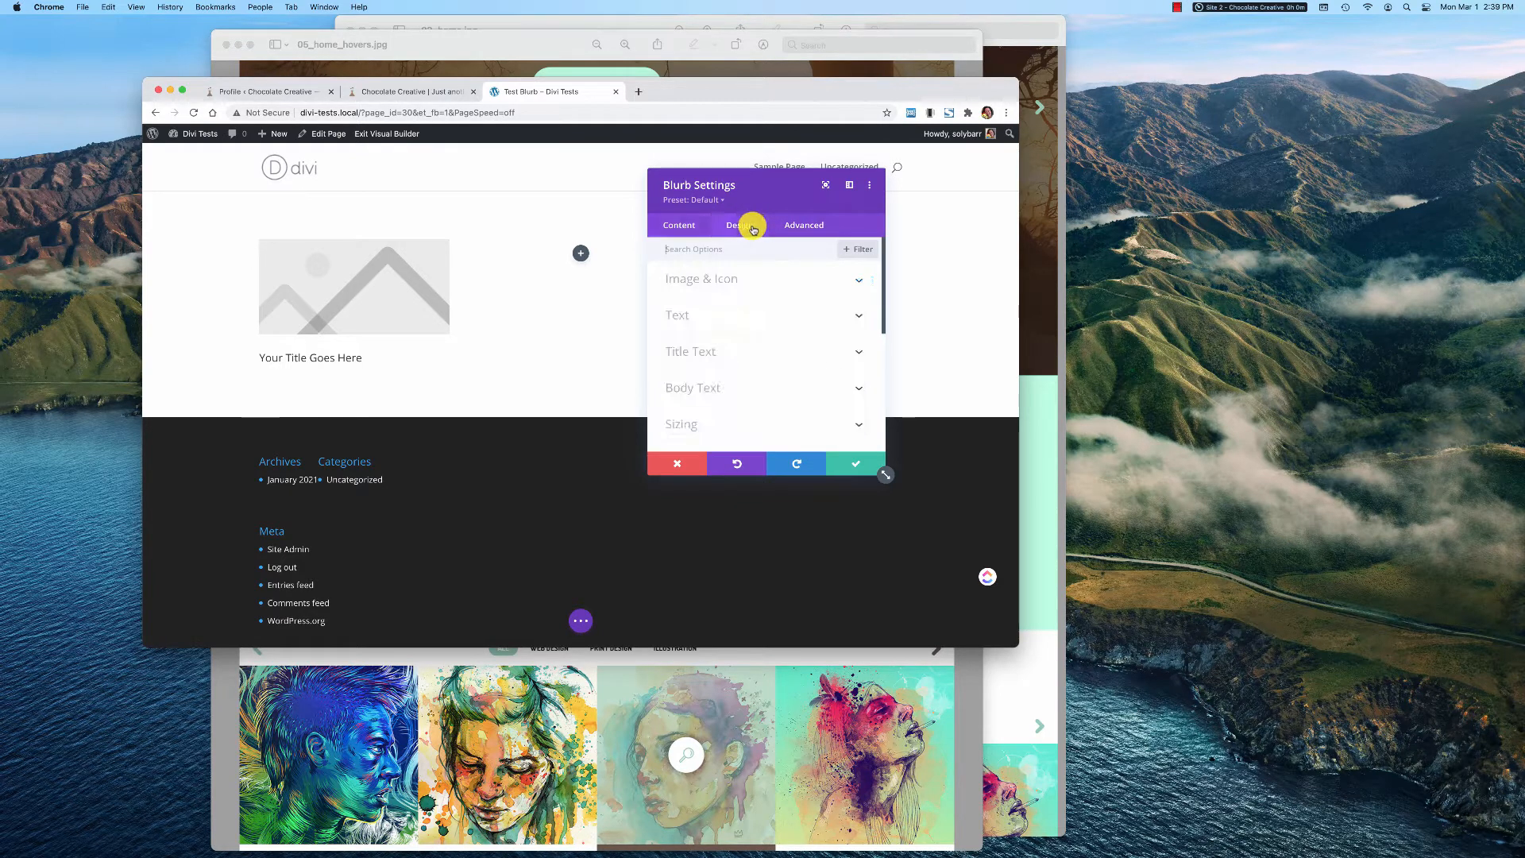
pyautogui.click(685, 228)
pyautogui.click(858, 281)
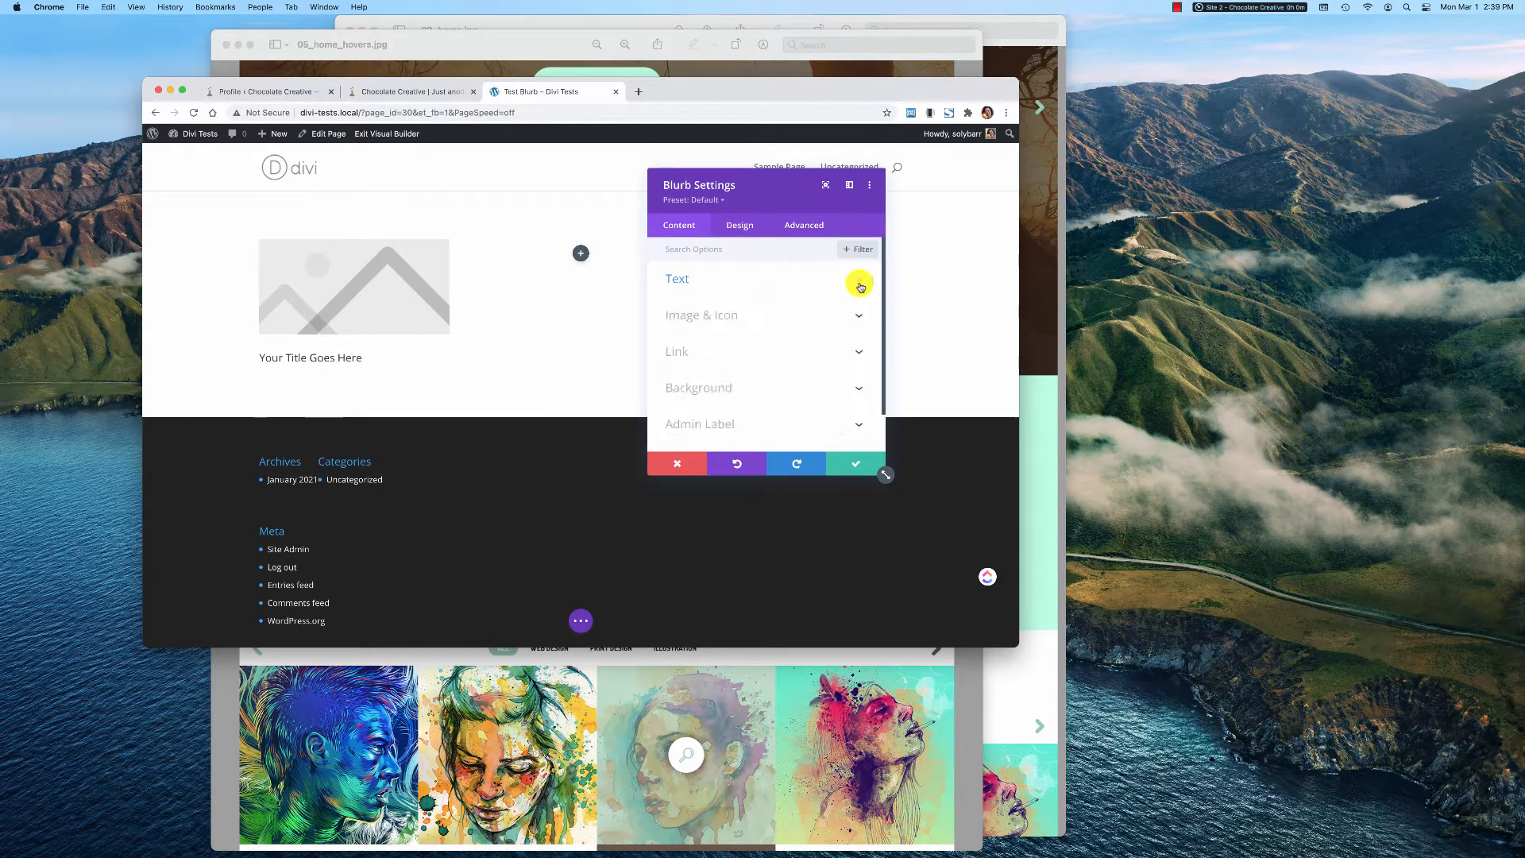
pyautogui.click(856, 316)
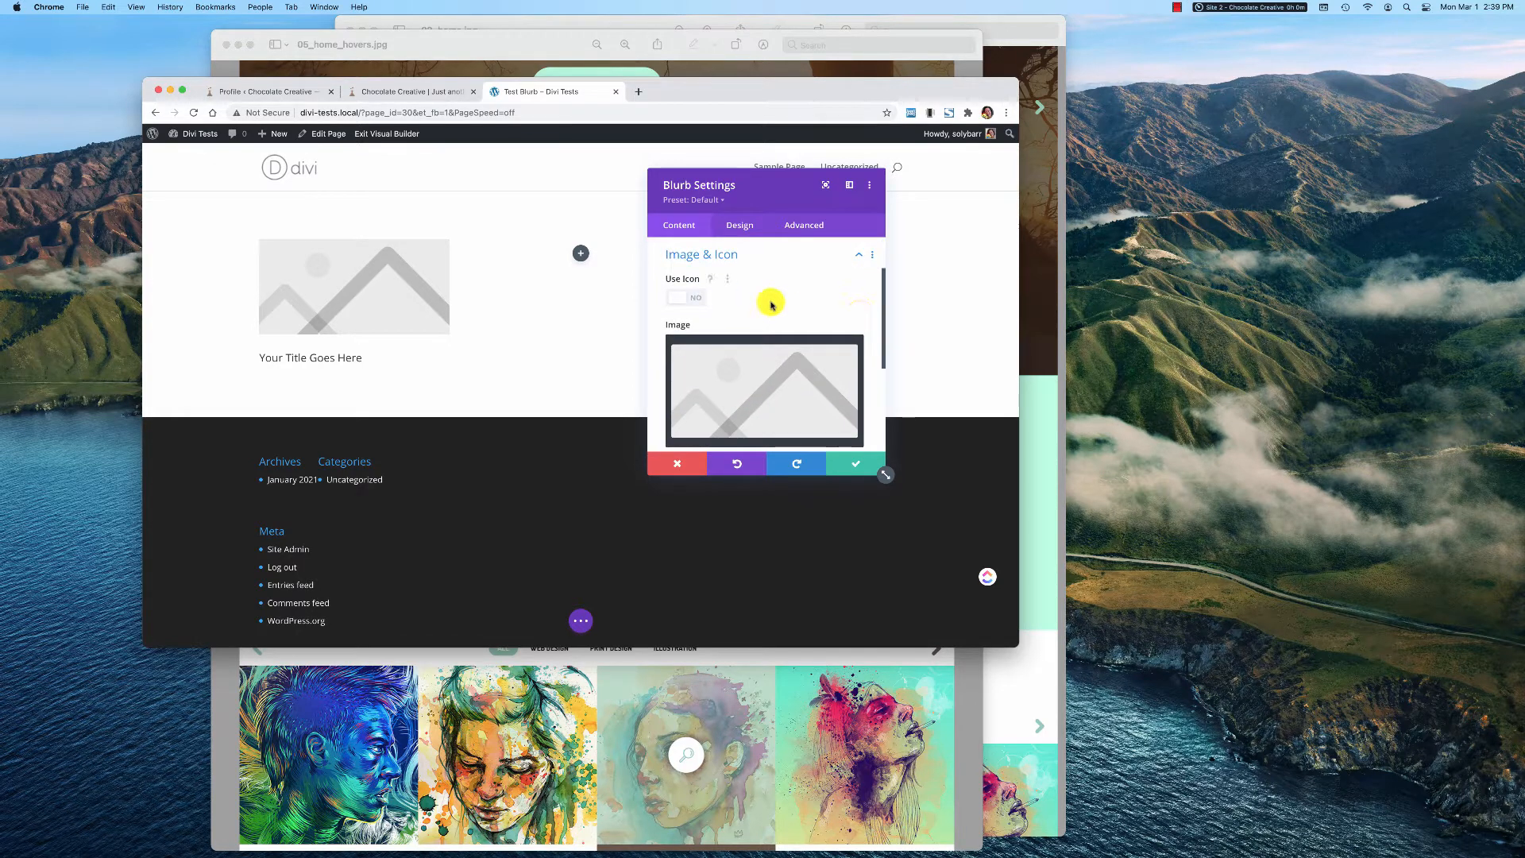
pyautogui.click(692, 298)
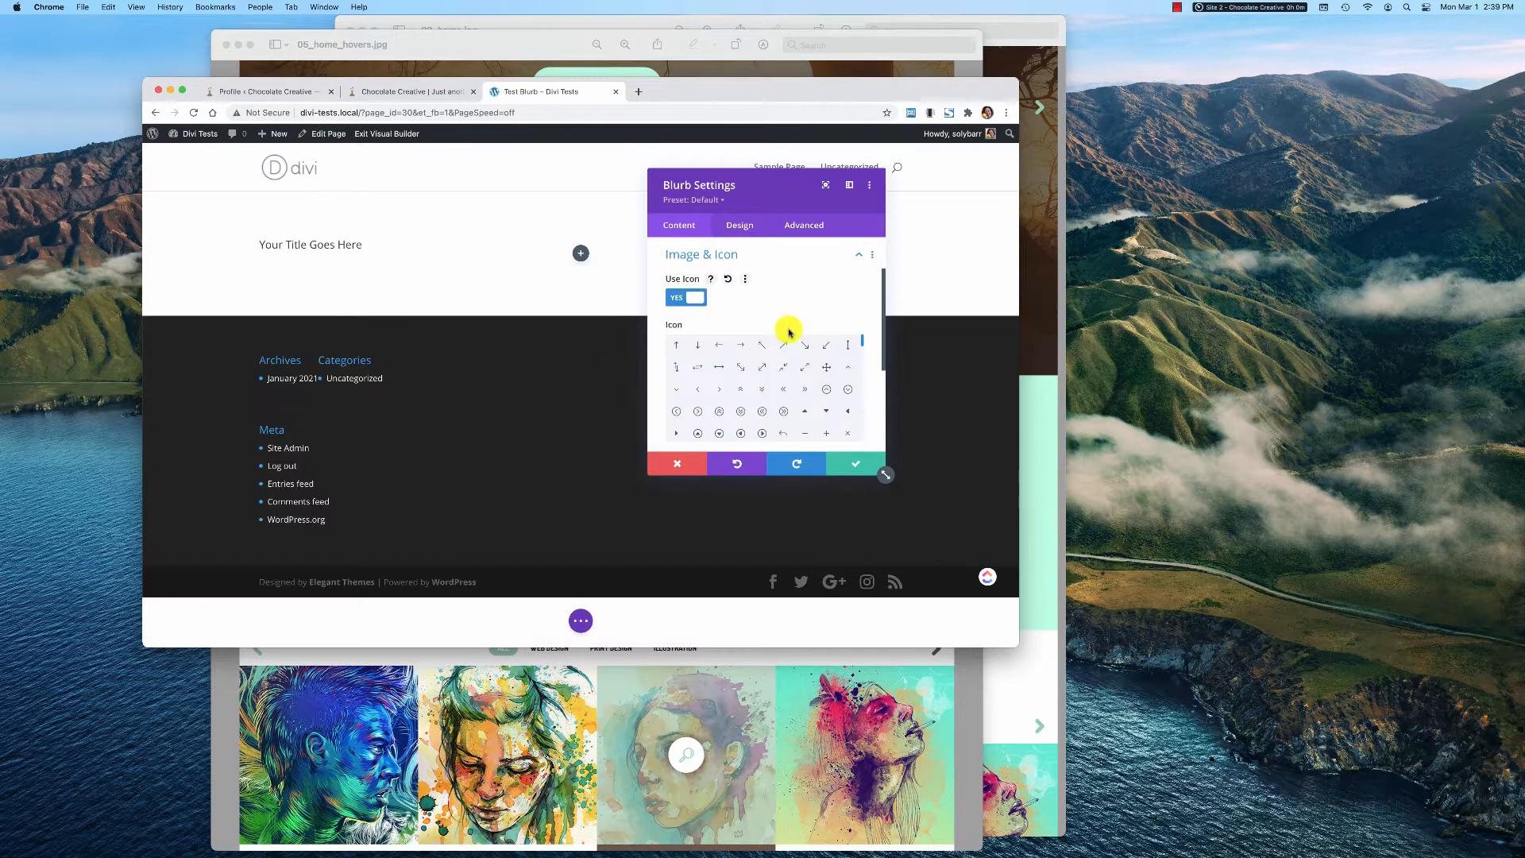
pyautogui.scroll(-3, 784, 405)
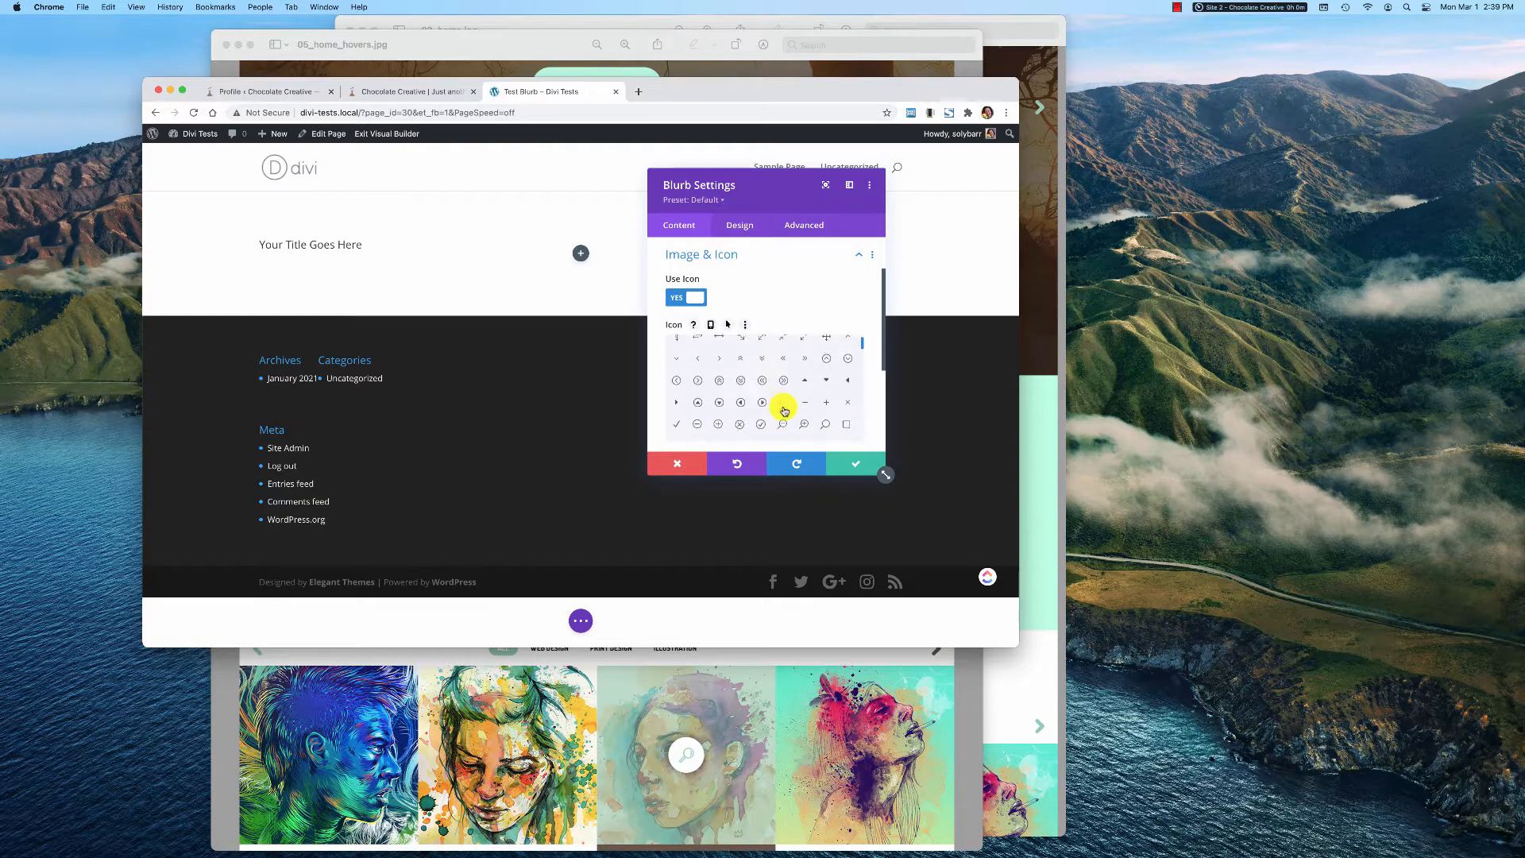
pyautogui.scroll(-5, 784, 410)
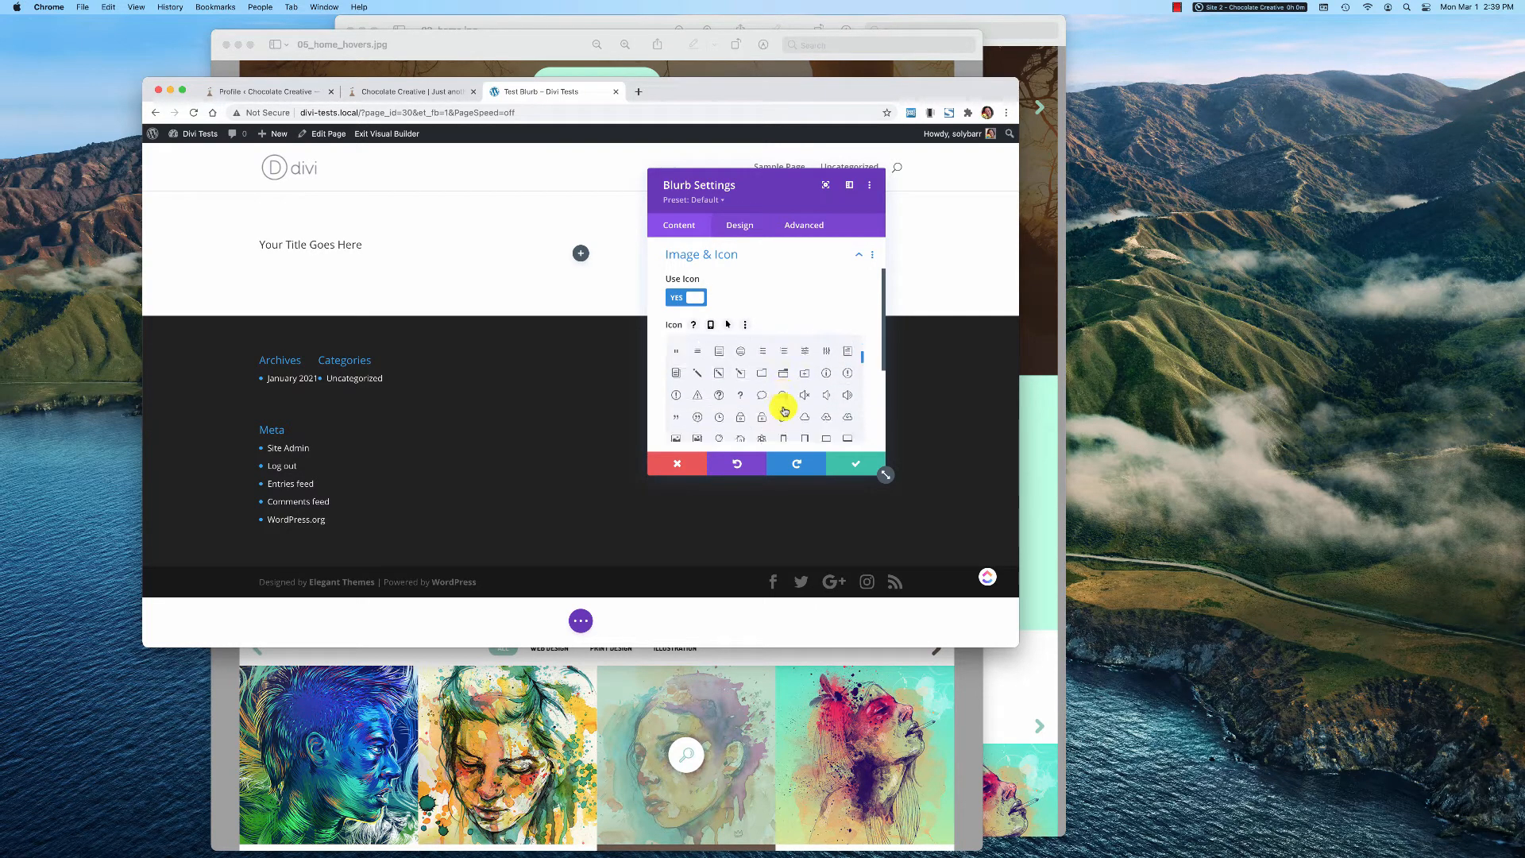
pyautogui.scroll(-2, 784, 410)
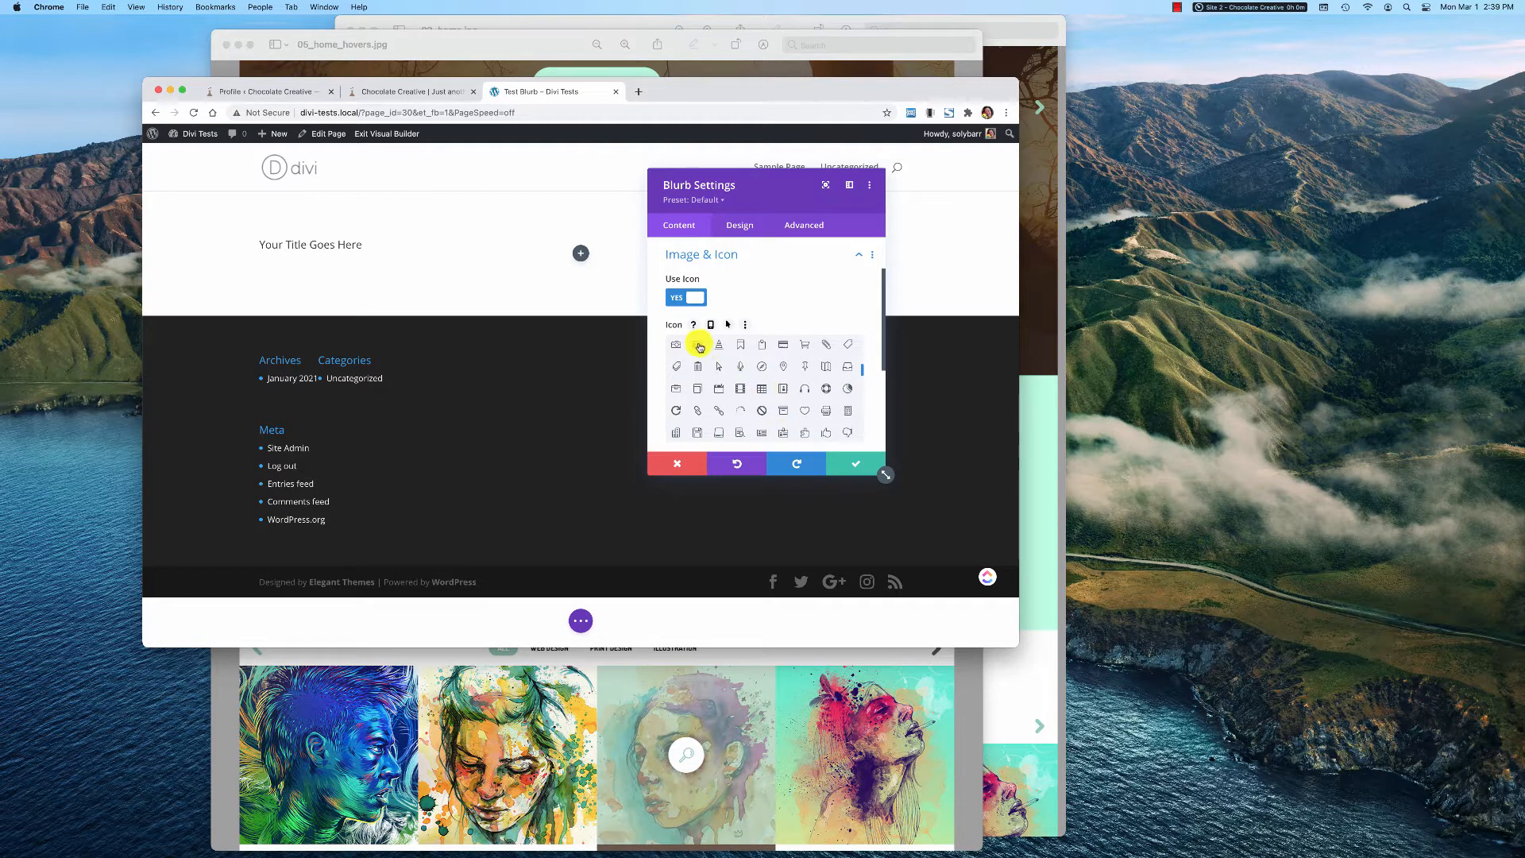
pyautogui.click(698, 346)
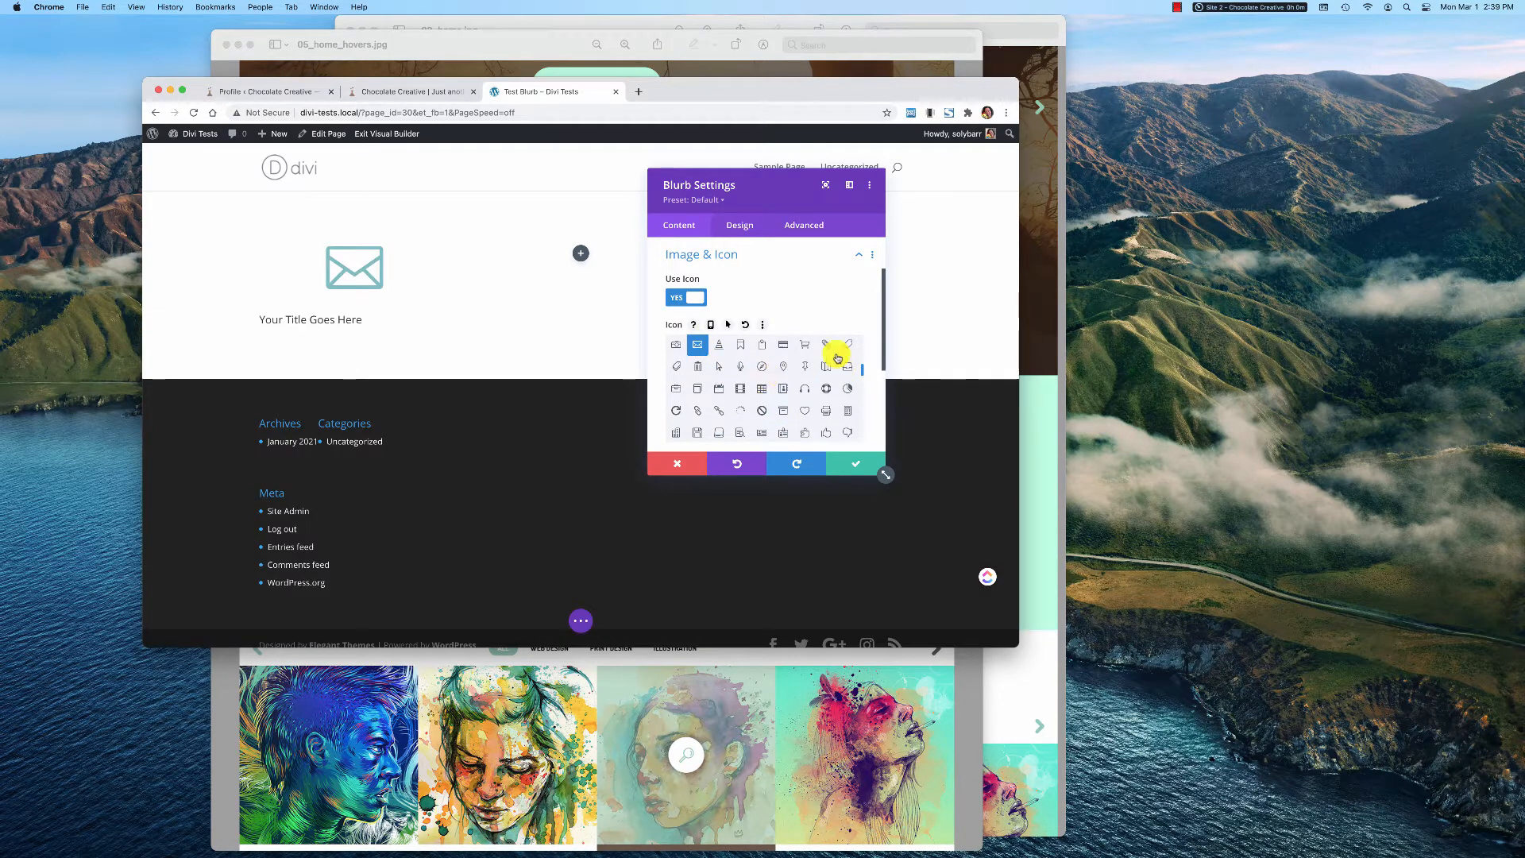
# Set the blurb's icon color to the red preset swatch, after trying black (#000000)
pyautogui.scroll(-10, 814, 309)
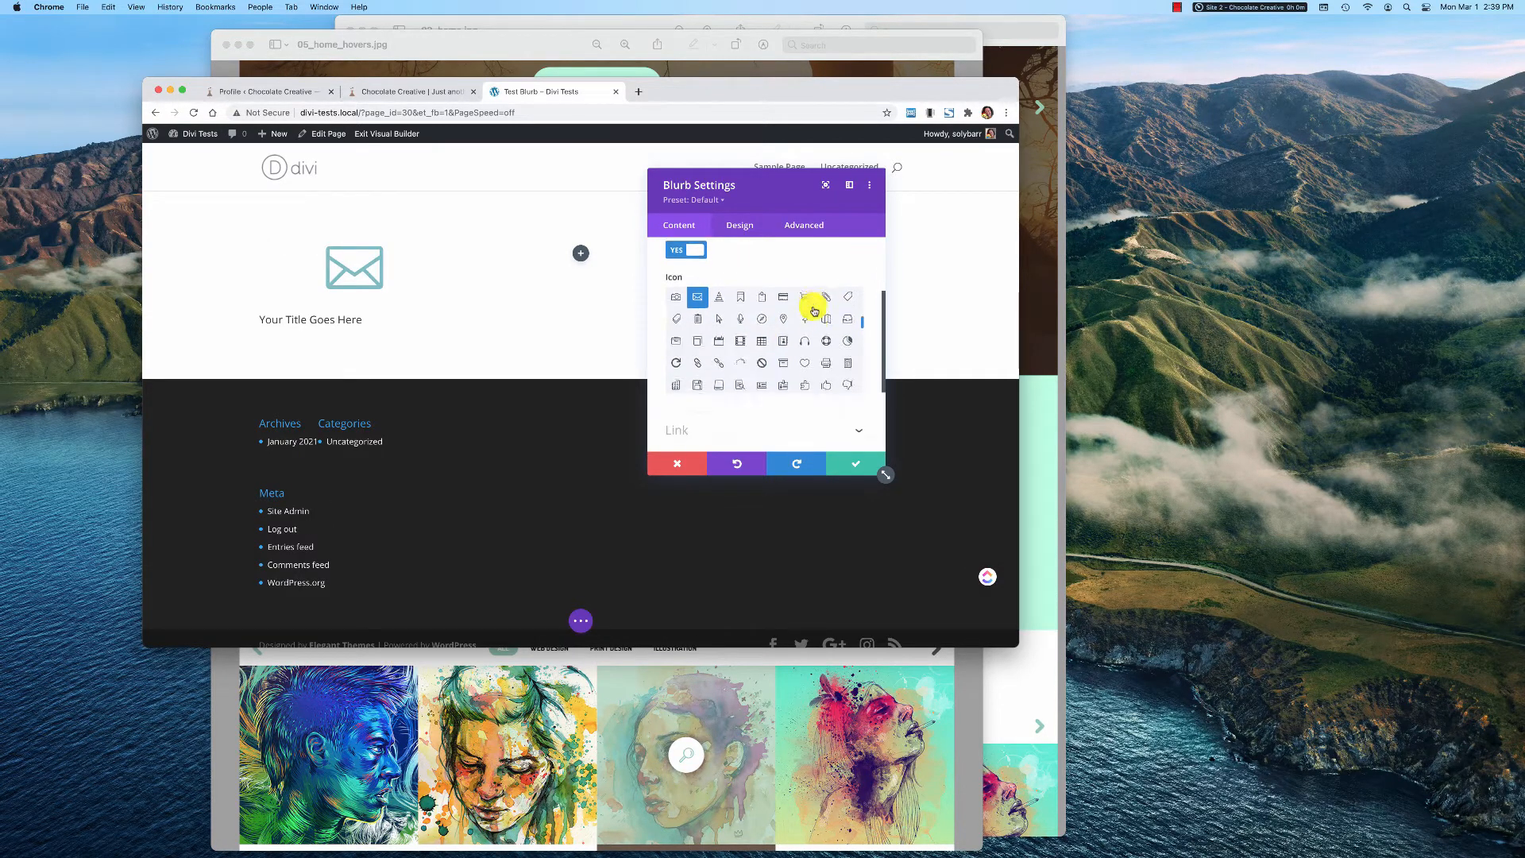
pyautogui.click(746, 227)
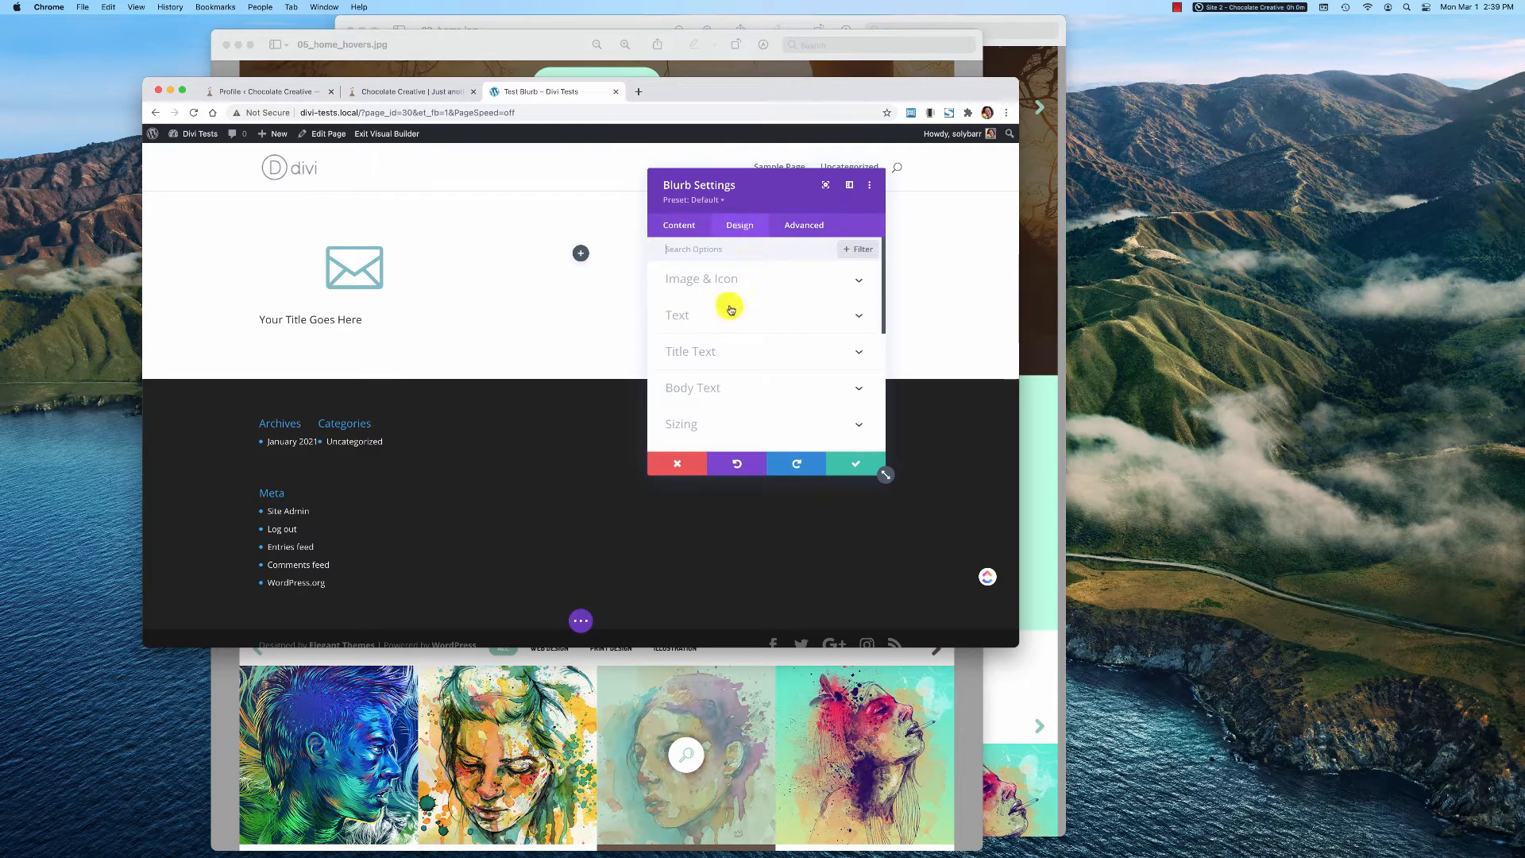
pyautogui.click(841, 283)
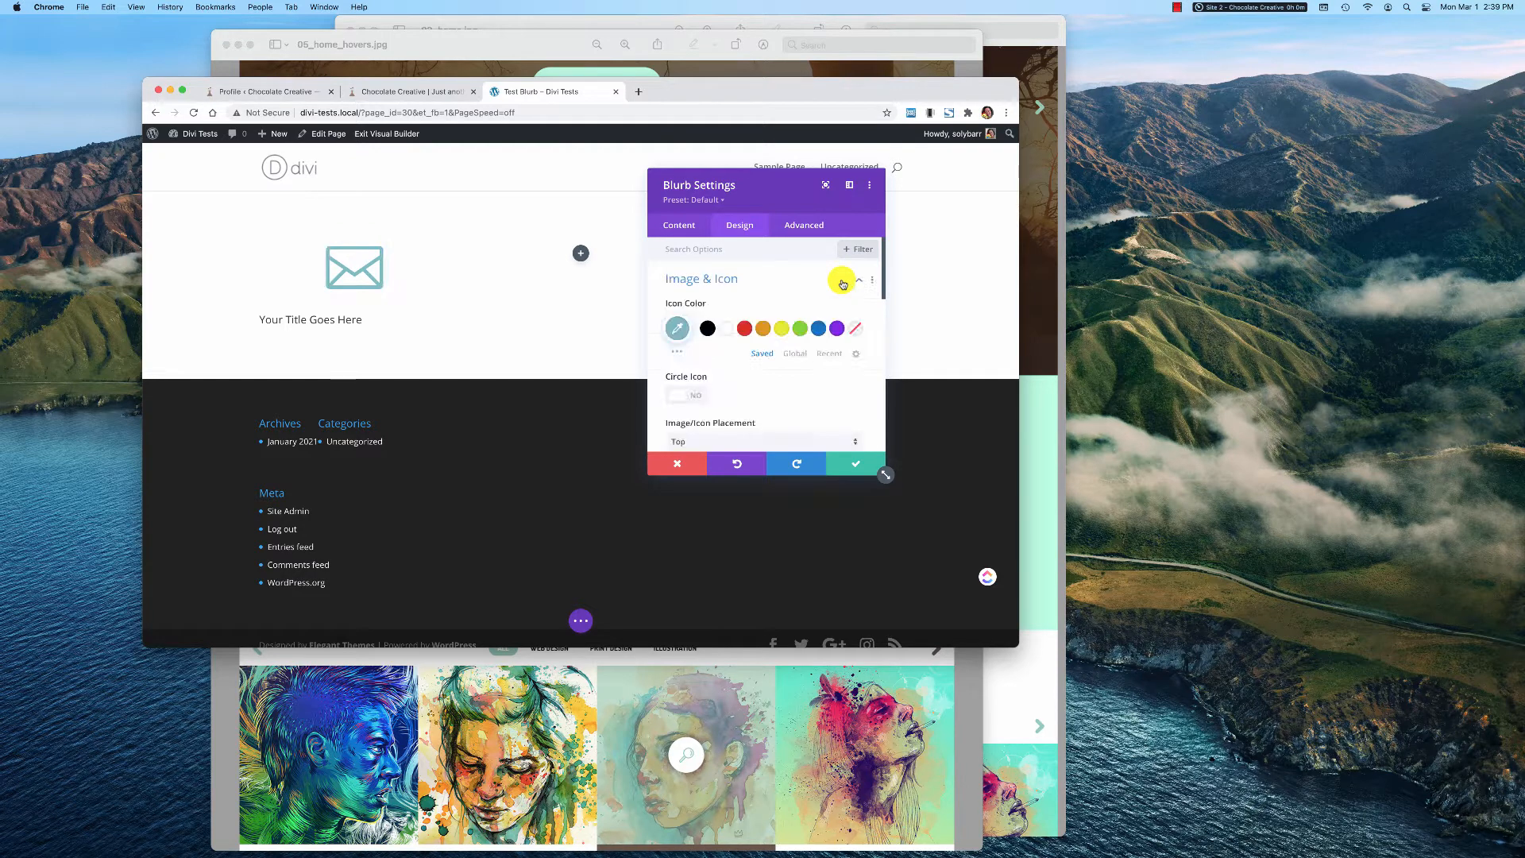
pyautogui.click(703, 330)
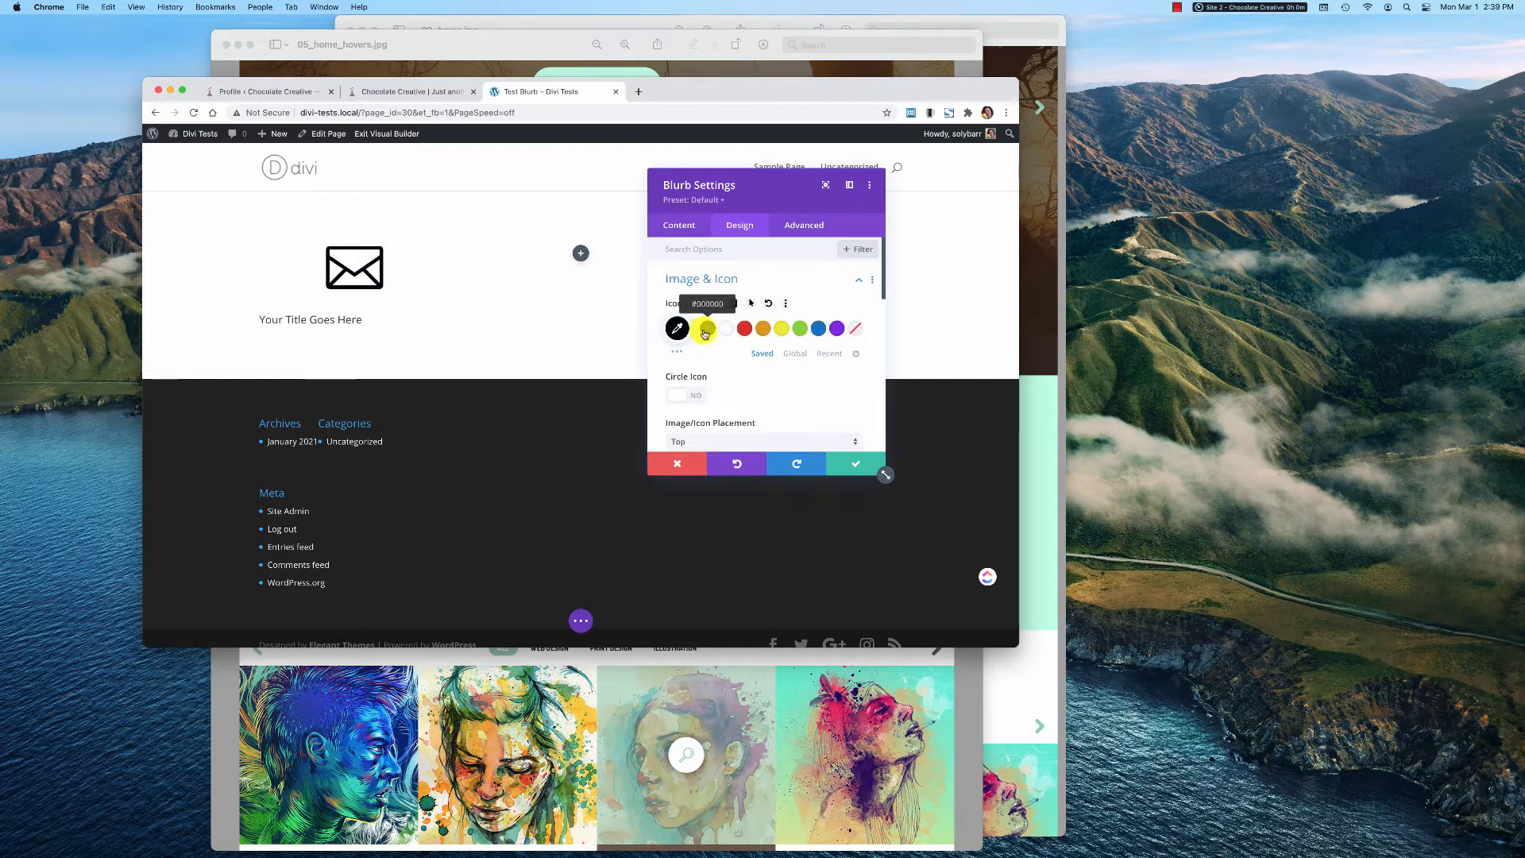
pyautogui.click(744, 332)
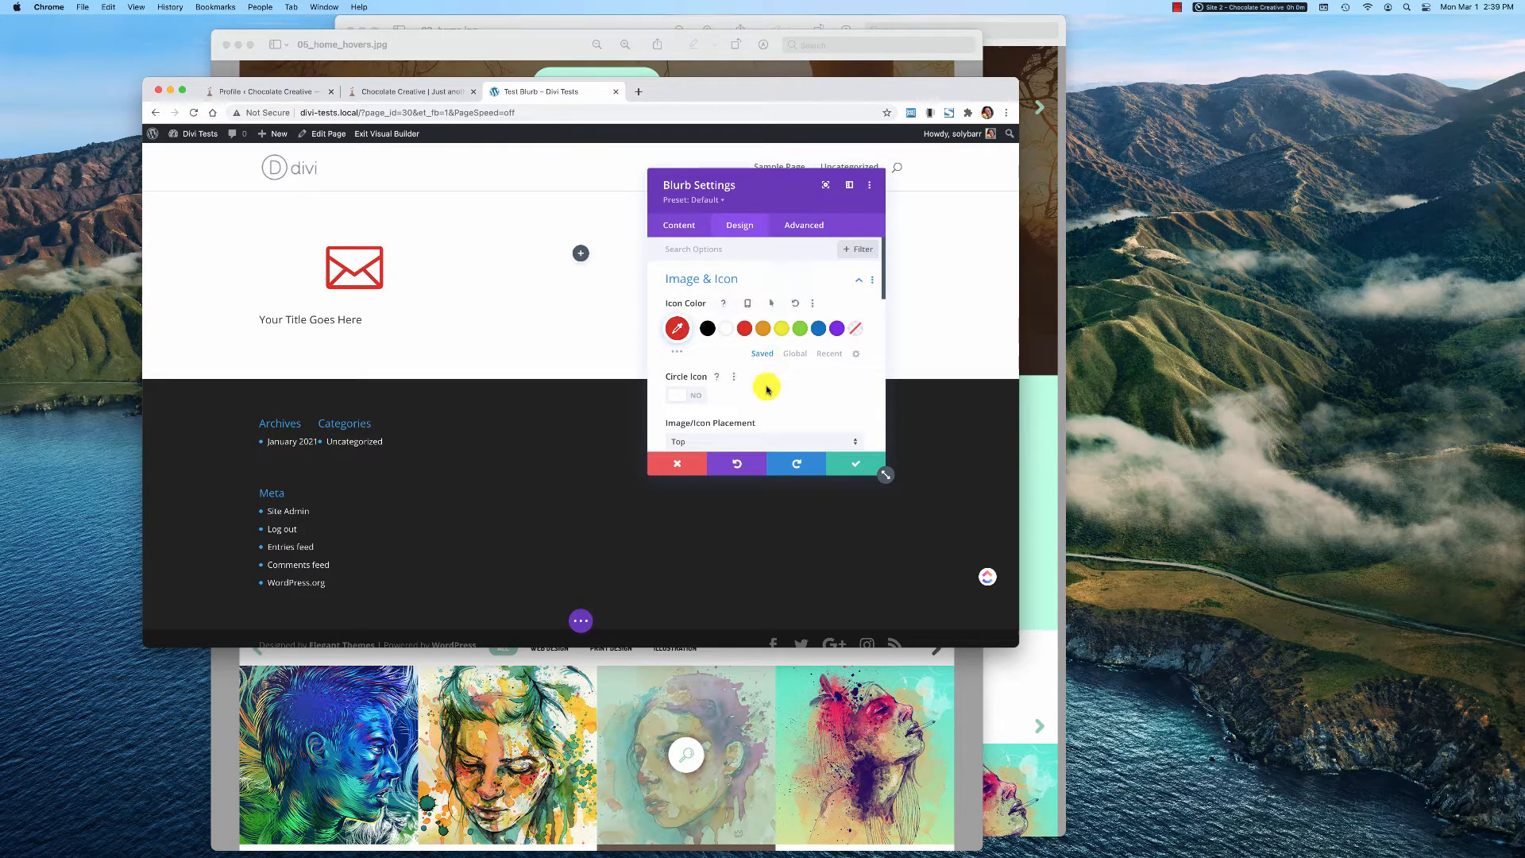
# Try the Circle Icon option on the blurb's envelope icon and switch it back off
pyautogui.scroll(-1, 767, 389)
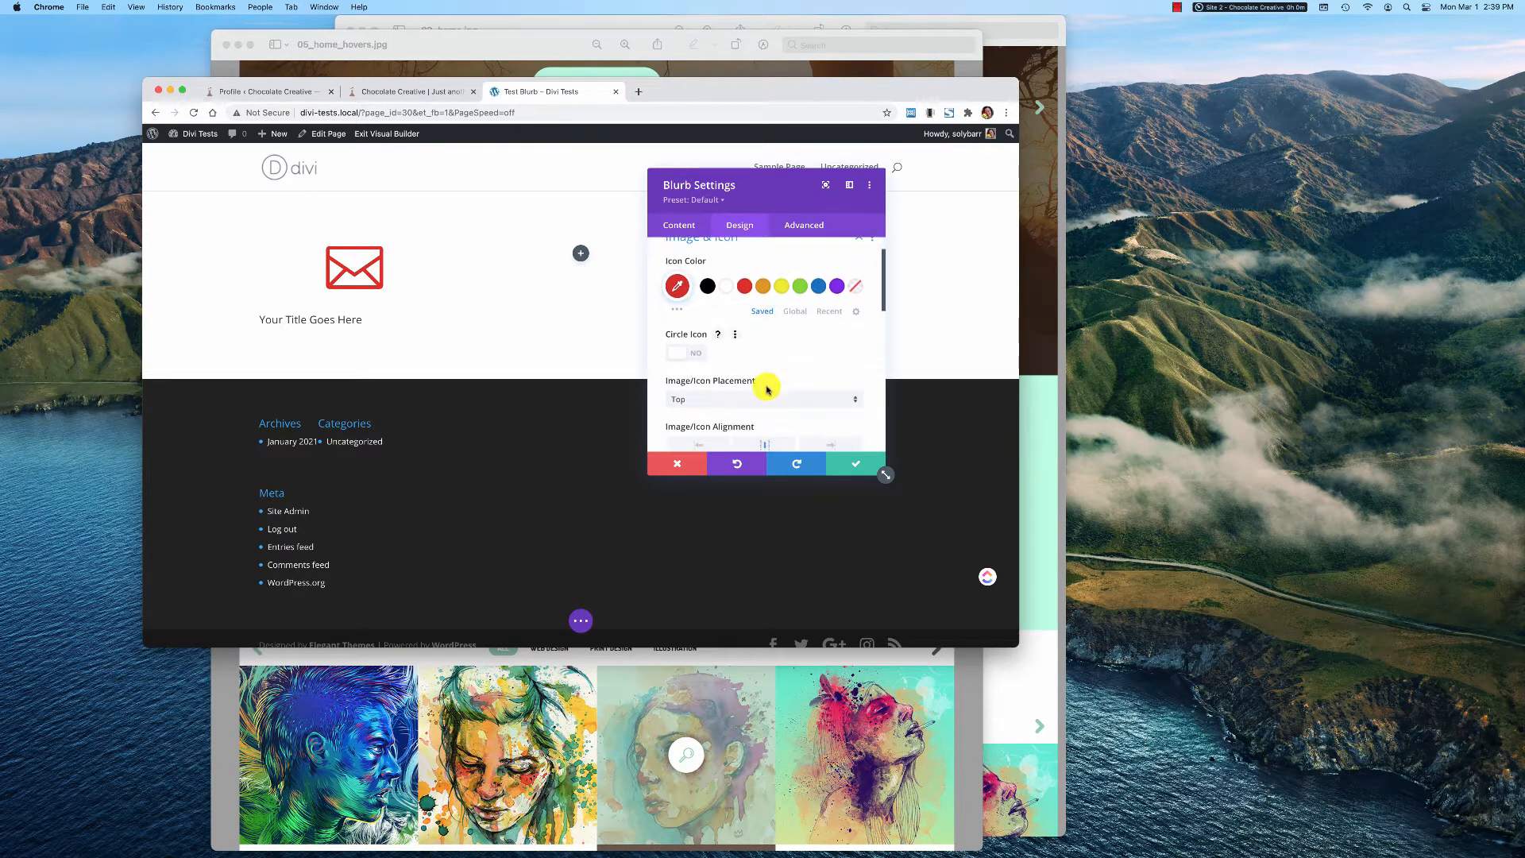
pyautogui.click(696, 353)
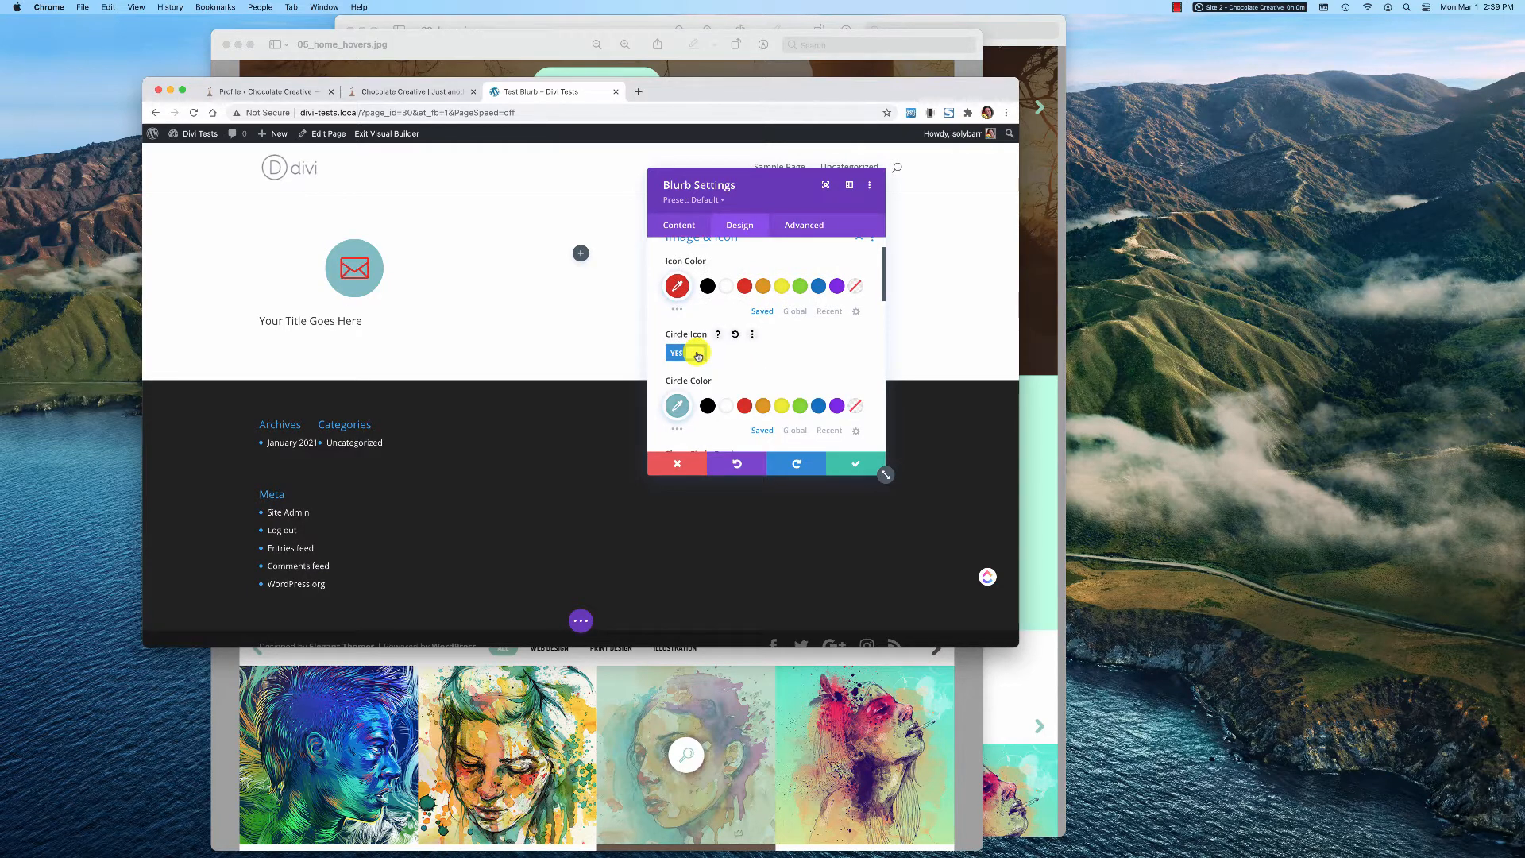
pyautogui.click(697, 355)
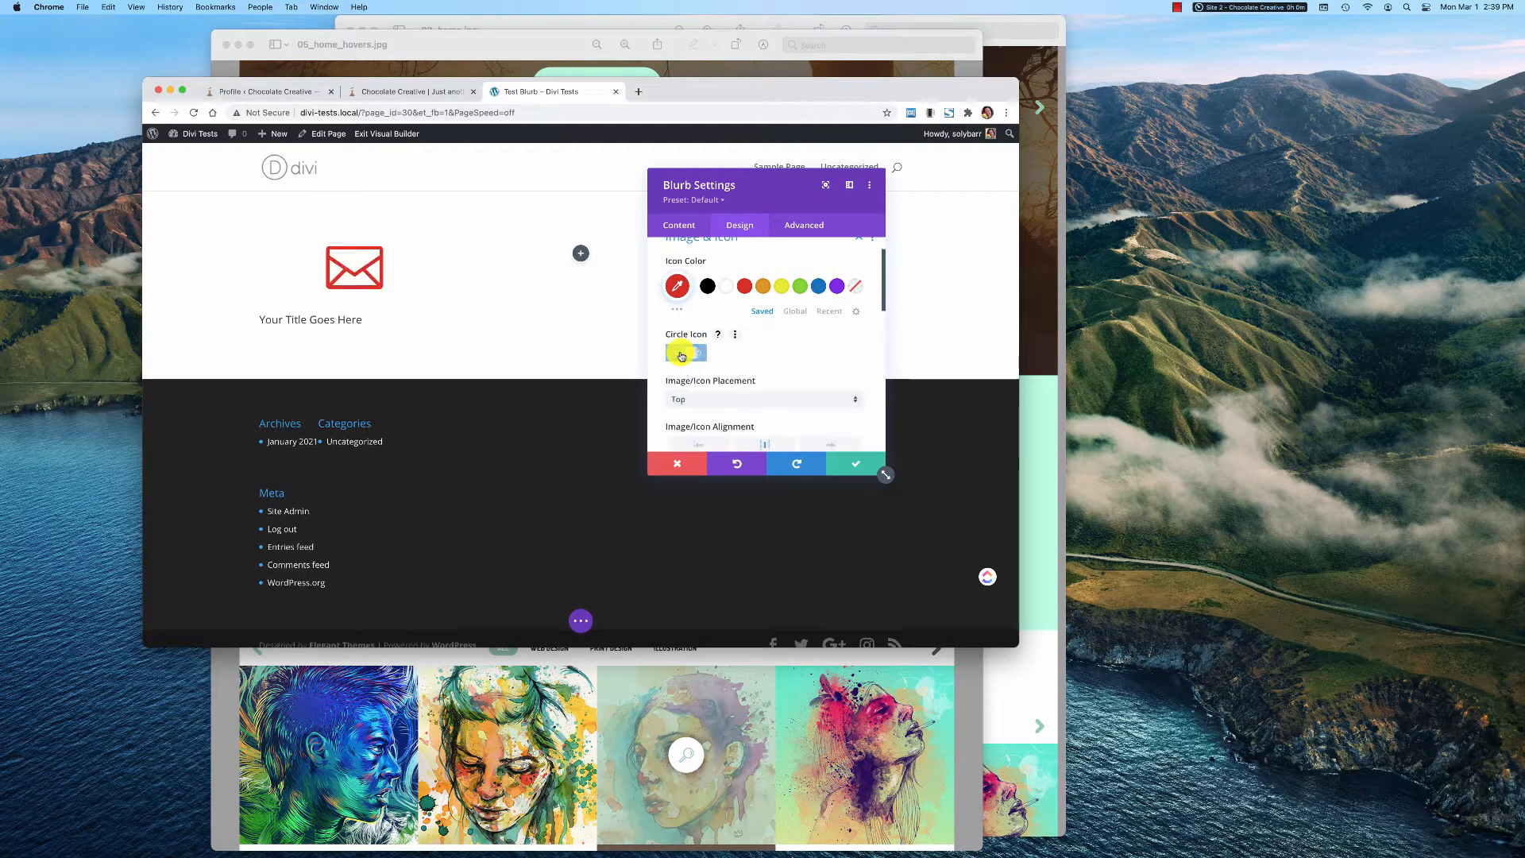
# Try the Left image/icon placement for the blurb and return it to Top
pyautogui.scroll(-2, 789, 366)
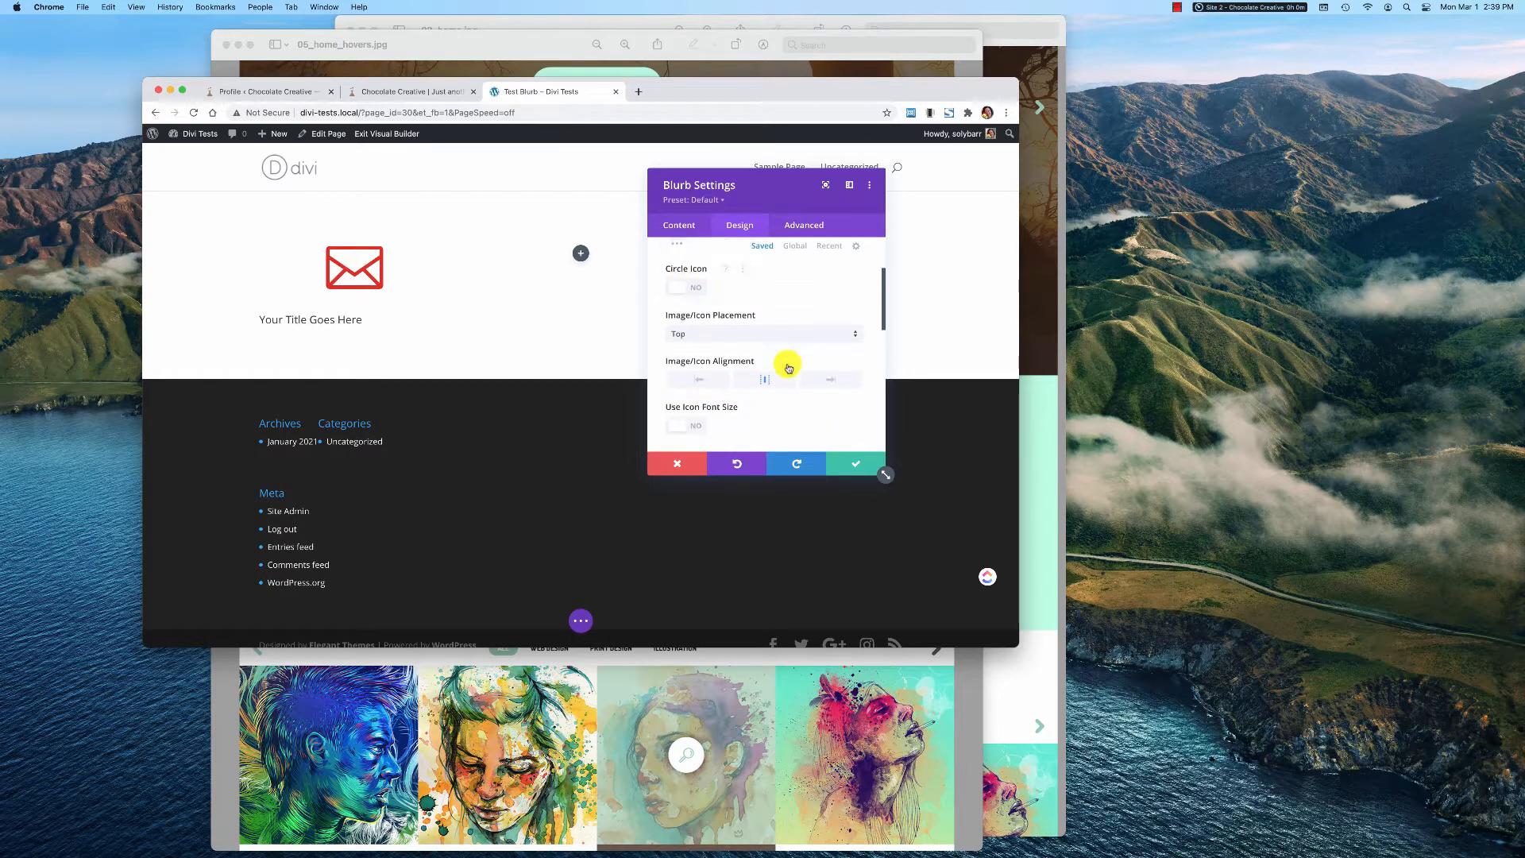
pyautogui.click(715, 336)
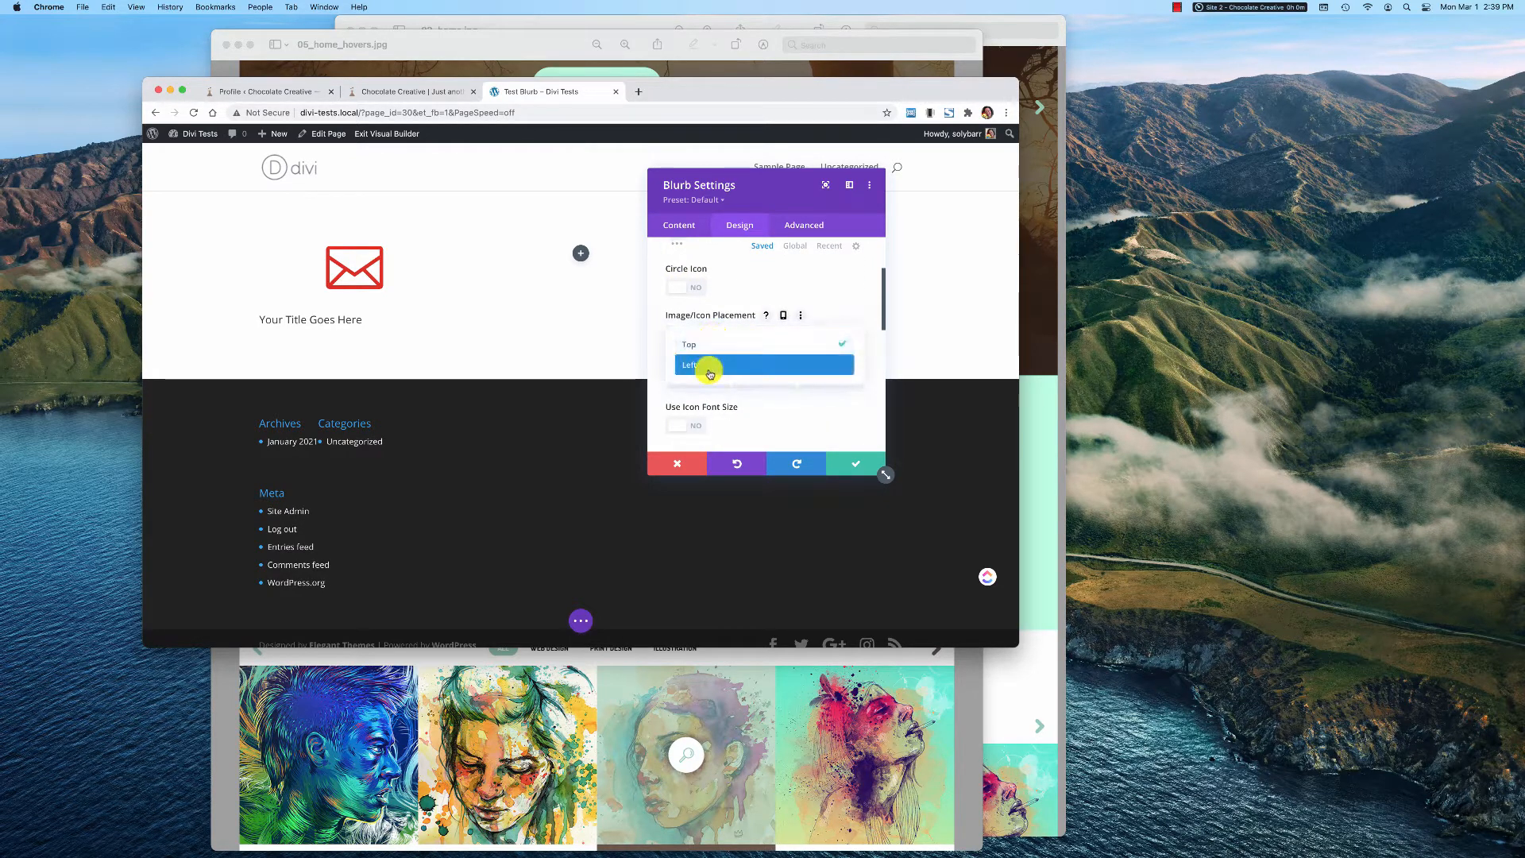
pyautogui.click(710, 374)
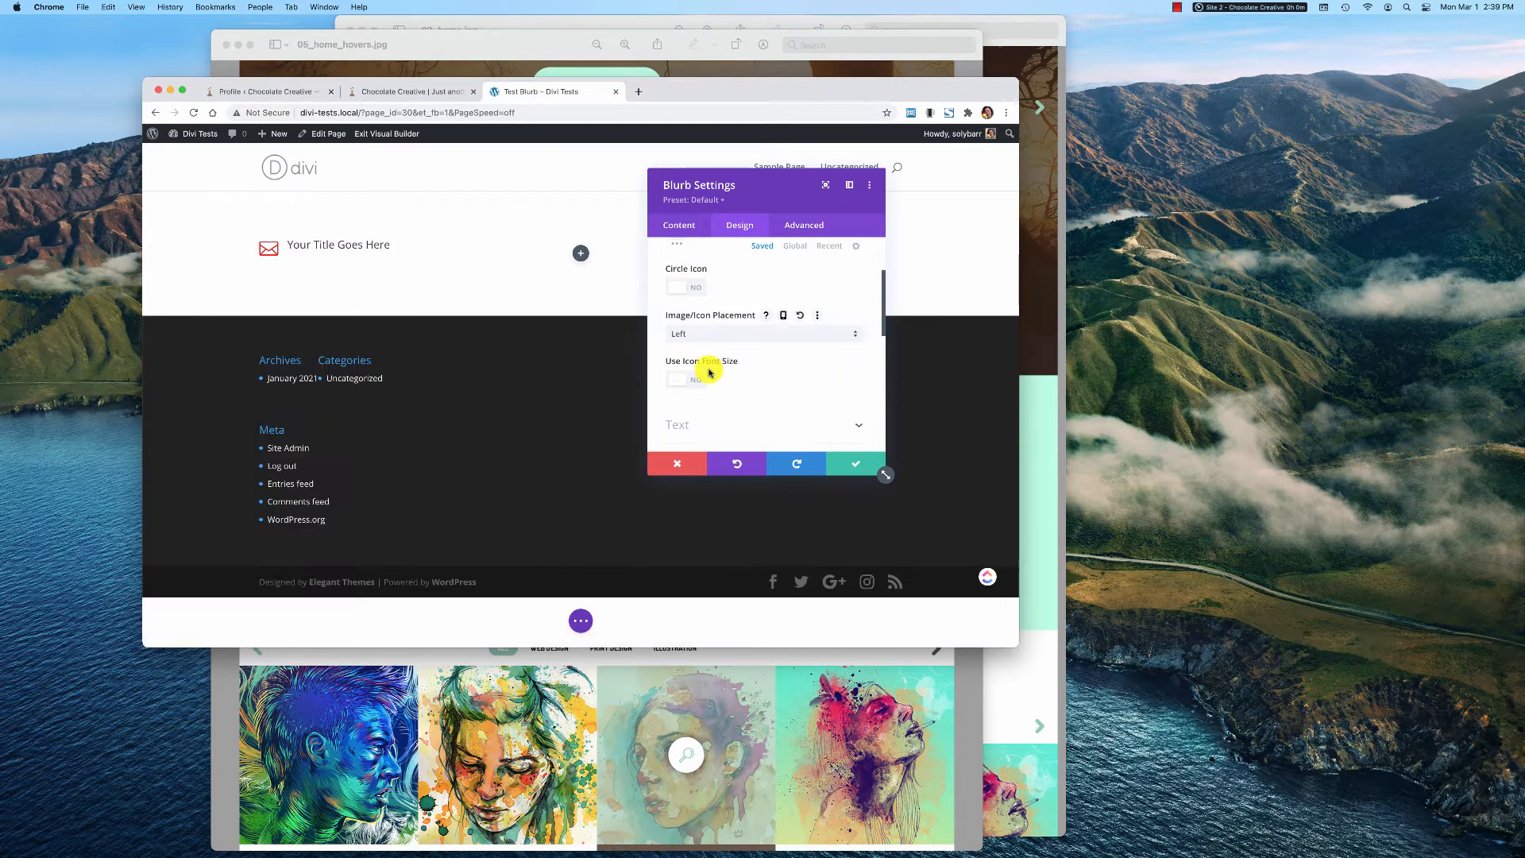
pyautogui.click(731, 336)
pyautogui.click(725, 340)
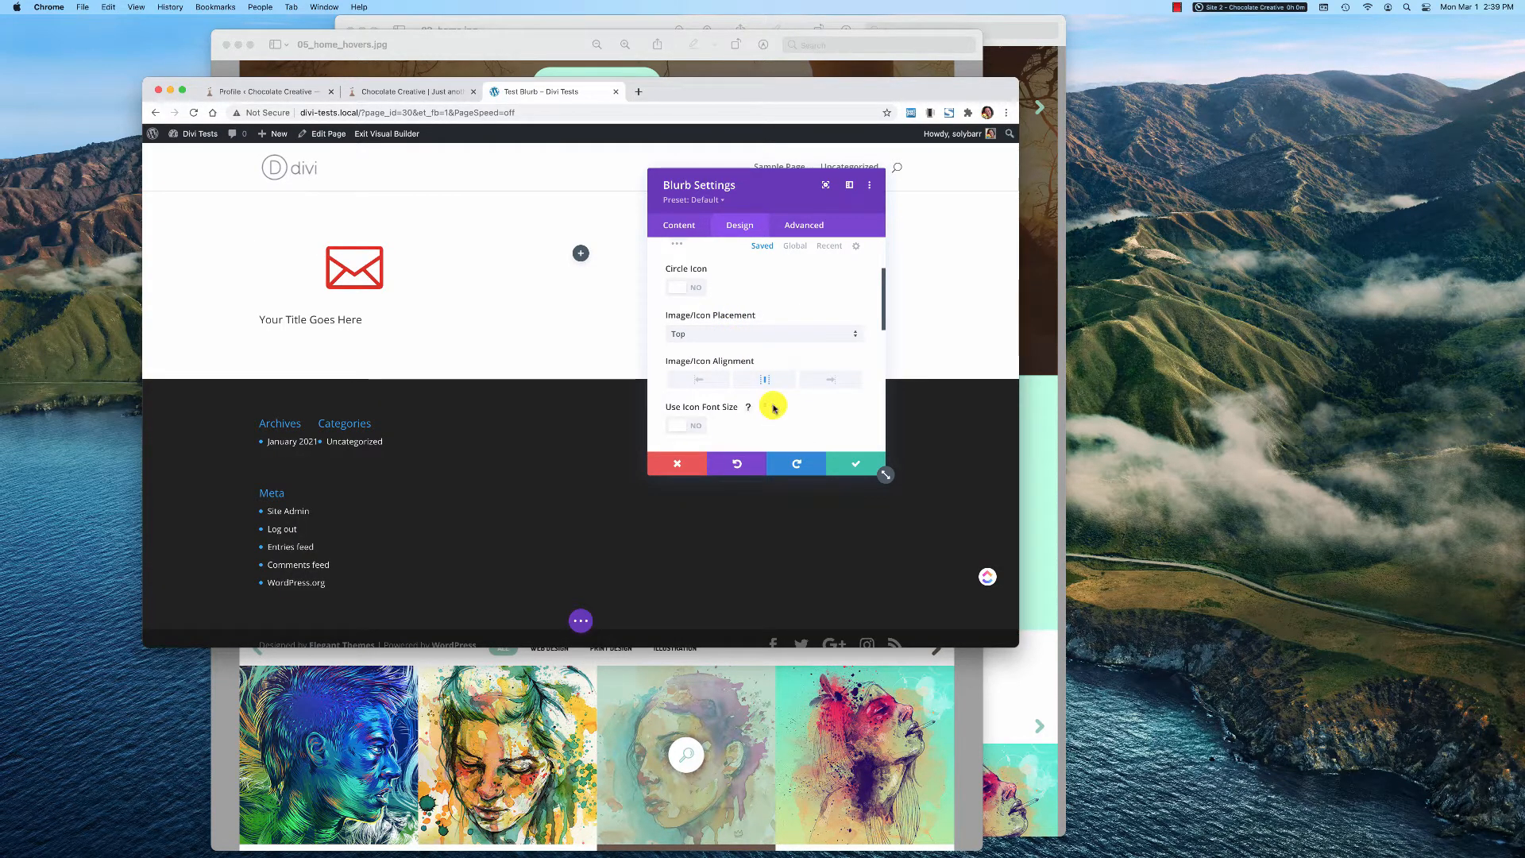
# Enable the custom icon font size for the blurb, try a larger size, and return it to 96px
pyautogui.scroll(-2, 758, 385)
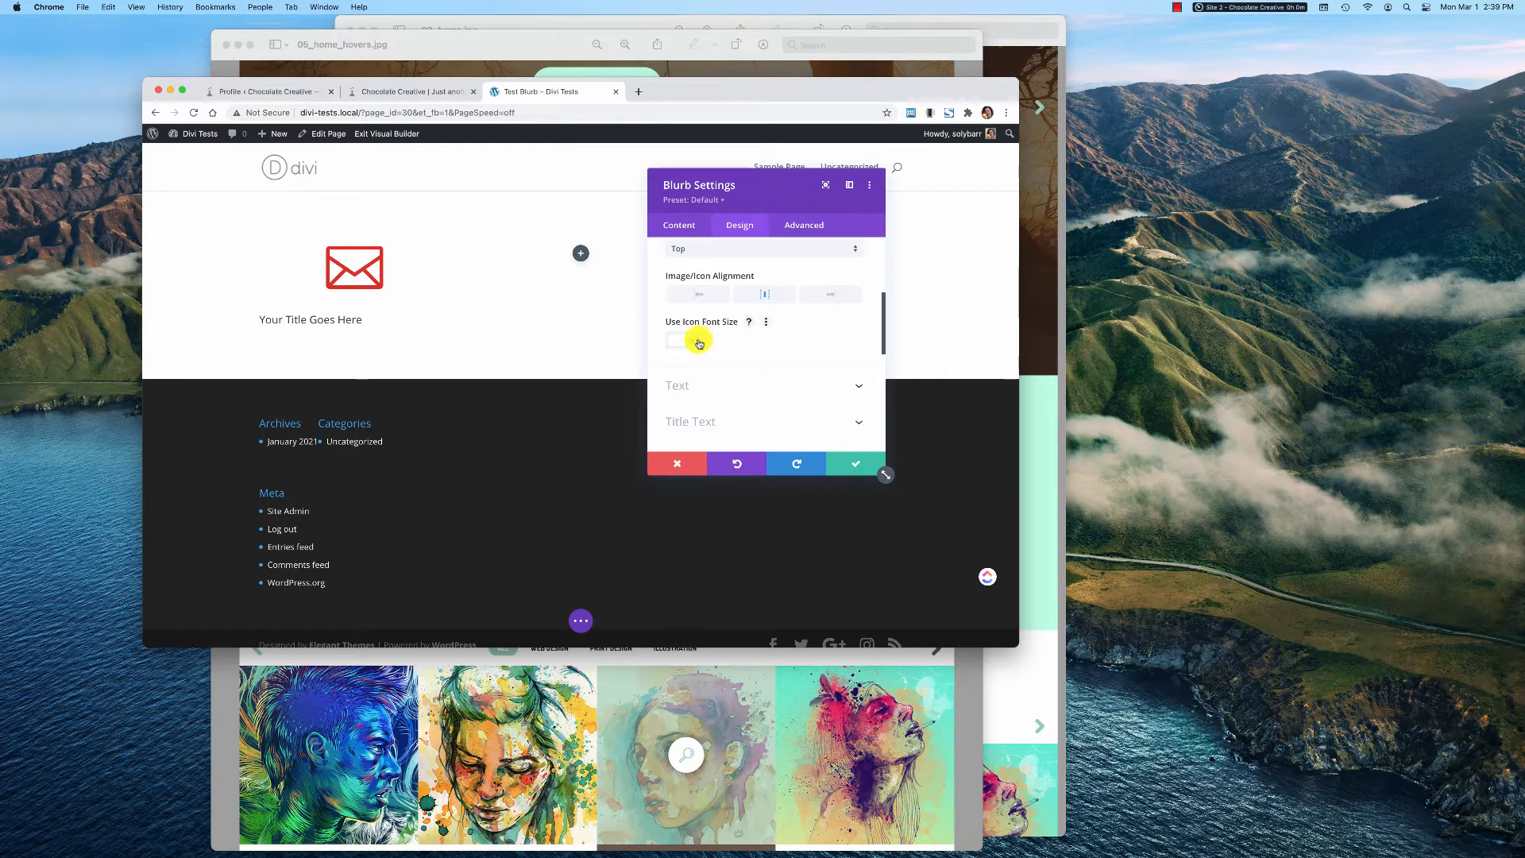
pyautogui.click(698, 342)
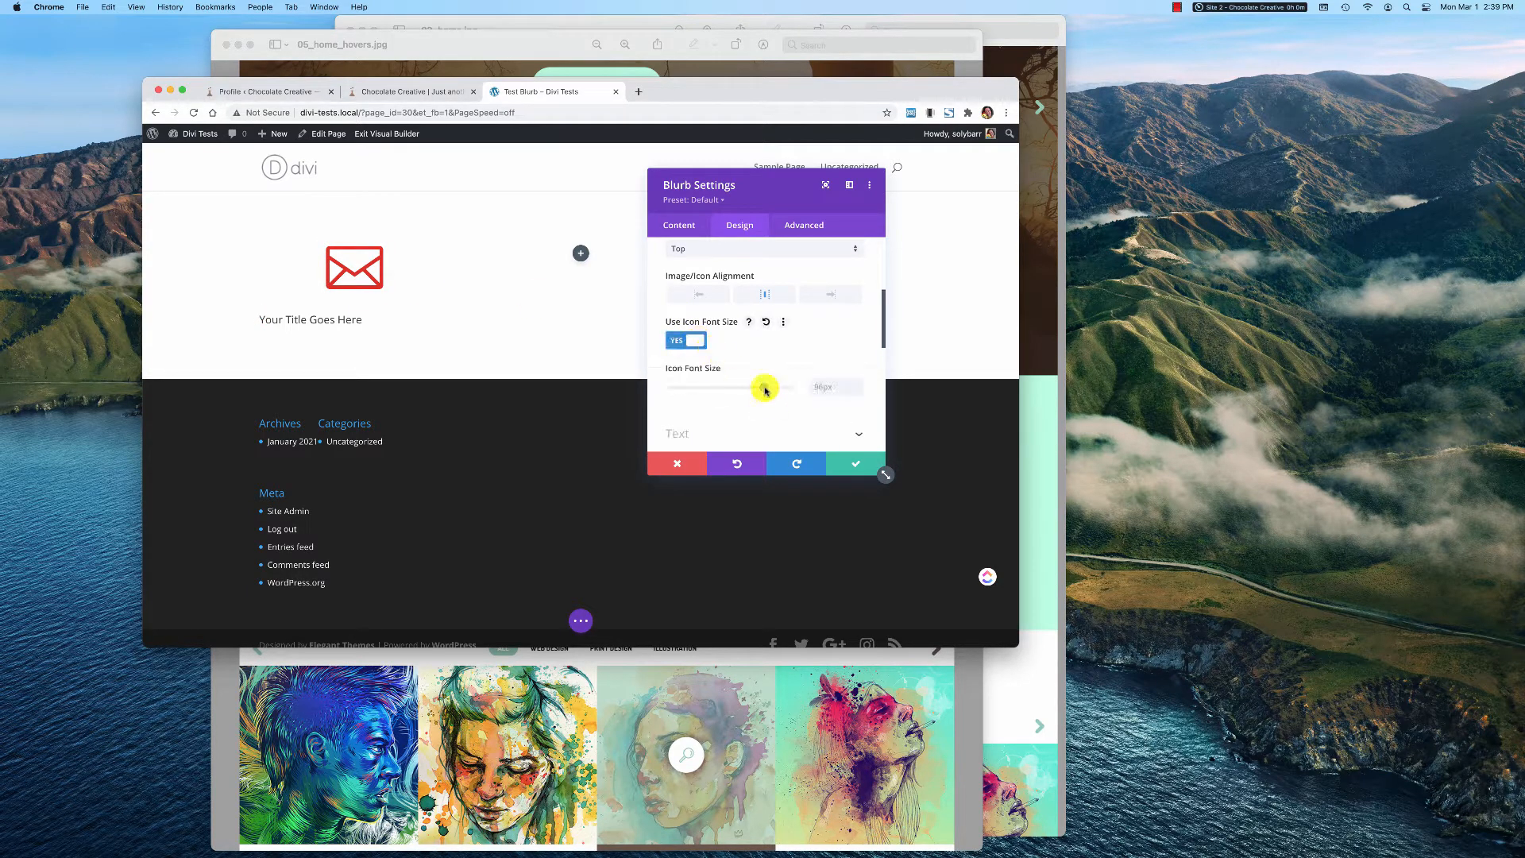
pyautogui.moveTo(763, 390)
pyautogui.mouseDown()
pyautogui.moveTo(715, 392)
pyautogui.moveTo(793, 392)
pyautogui.mouseUp()
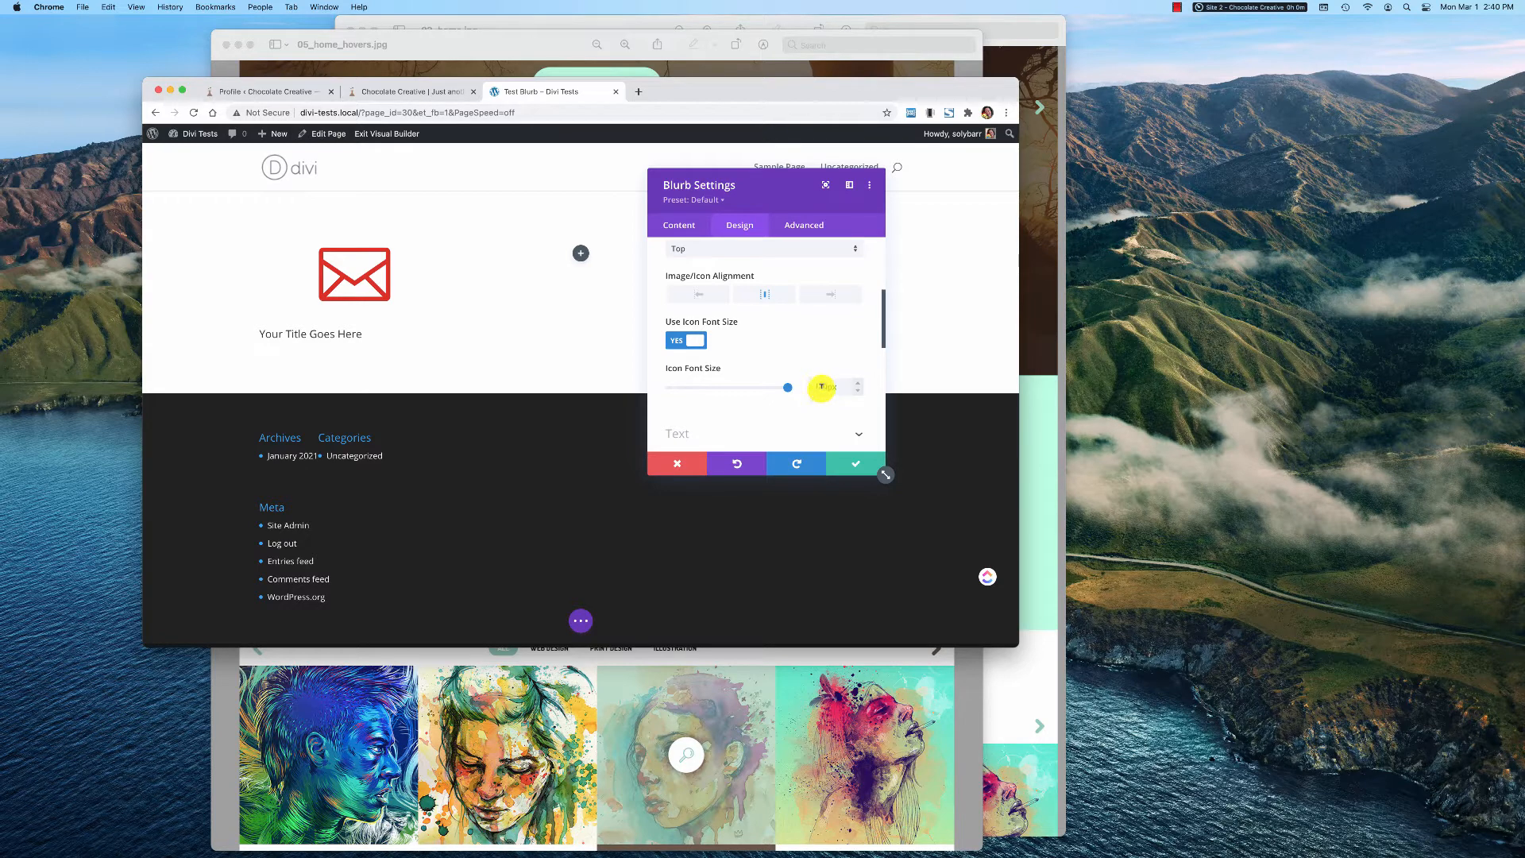
pyautogui.moveTo(785, 390)
pyautogui.mouseDown()
pyautogui.moveTo(715, 389)
pyautogui.moveTo(764, 389)
pyautogui.mouseUp()
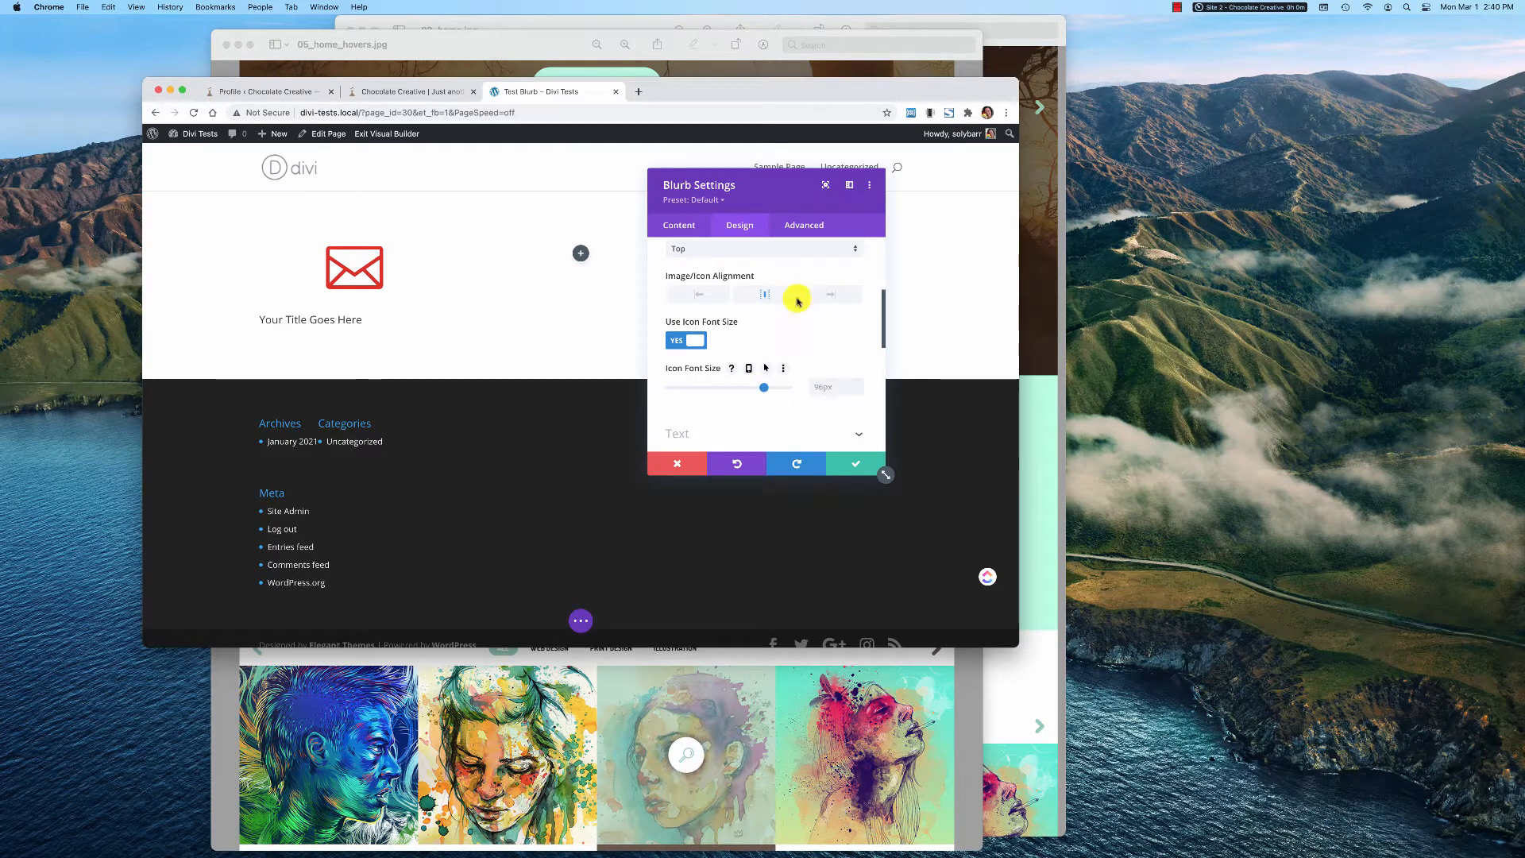
# Center-align the blurb's title text
pyautogui.scroll(-3, 722, 382)
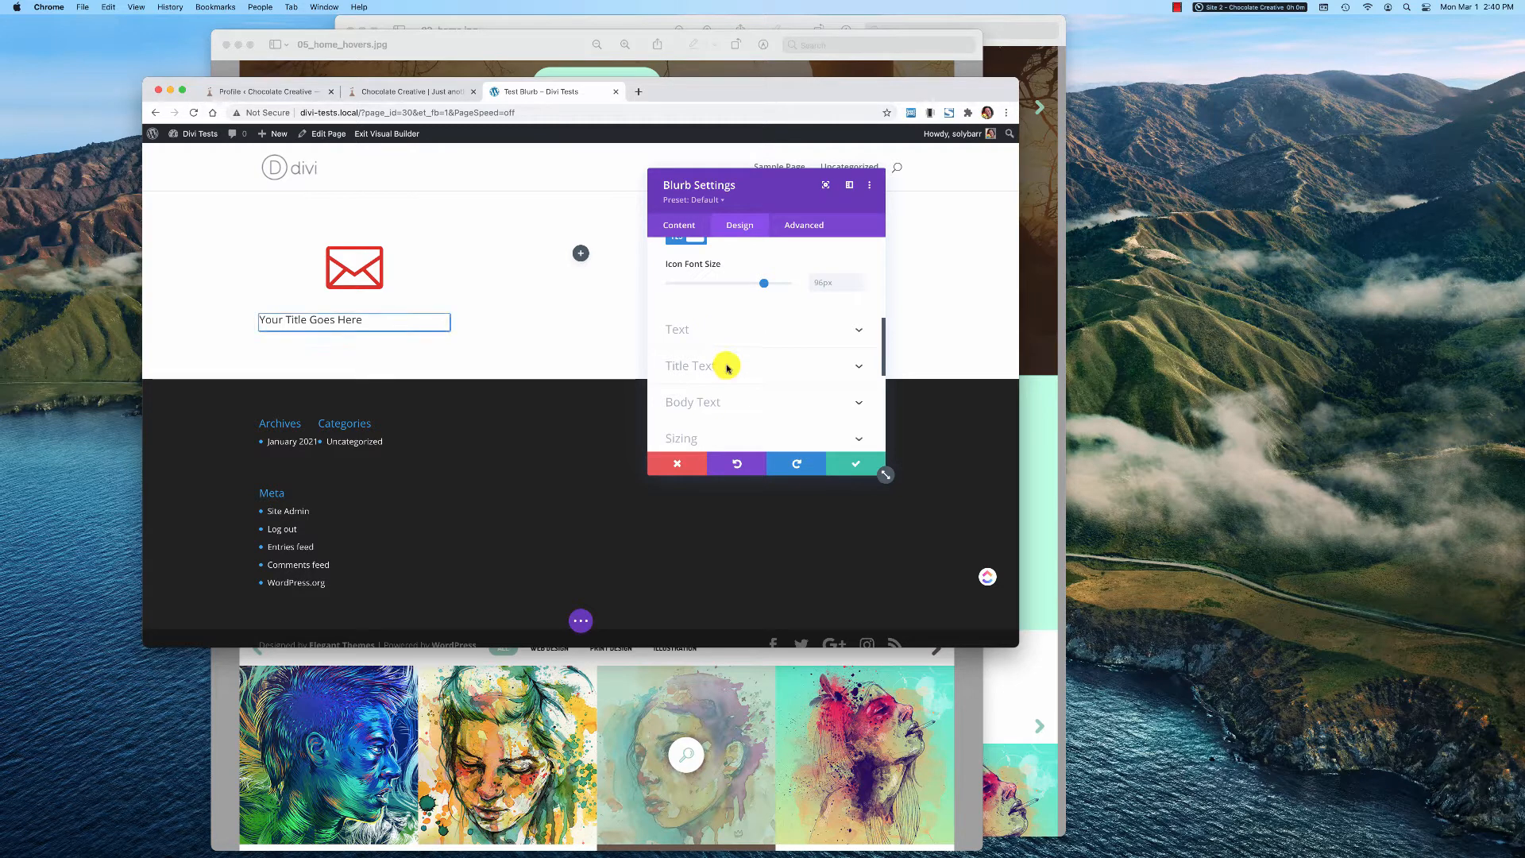
pyautogui.click(724, 363)
pyautogui.scroll(-2, 758, 409)
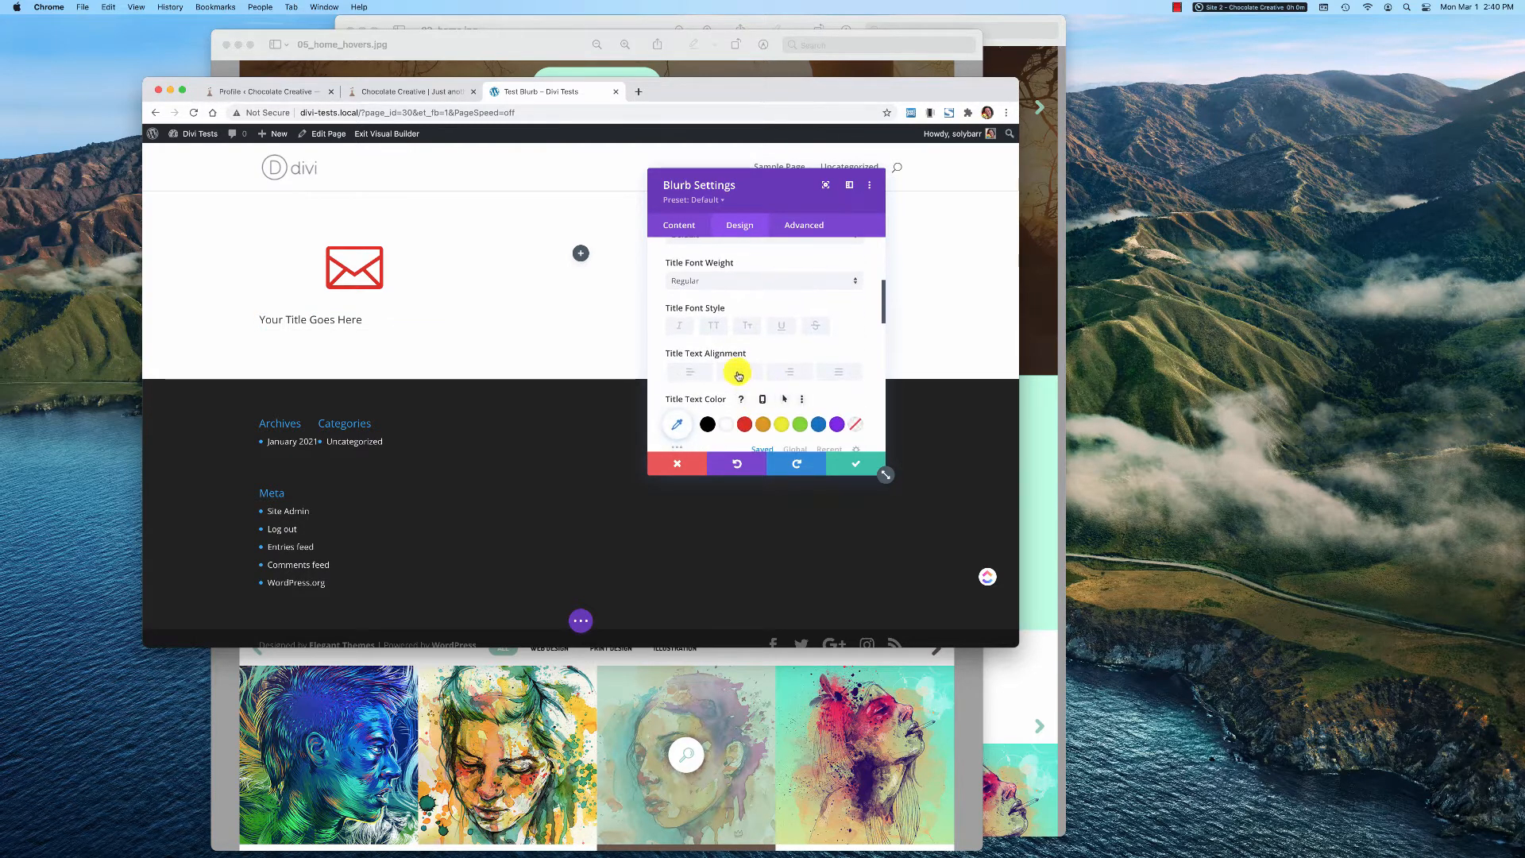
pyautogui.click(738, 372)
# Make the blurb's title all uppercase and set its font weight to Bold
pyautogui.scroll(5, 775, 380)
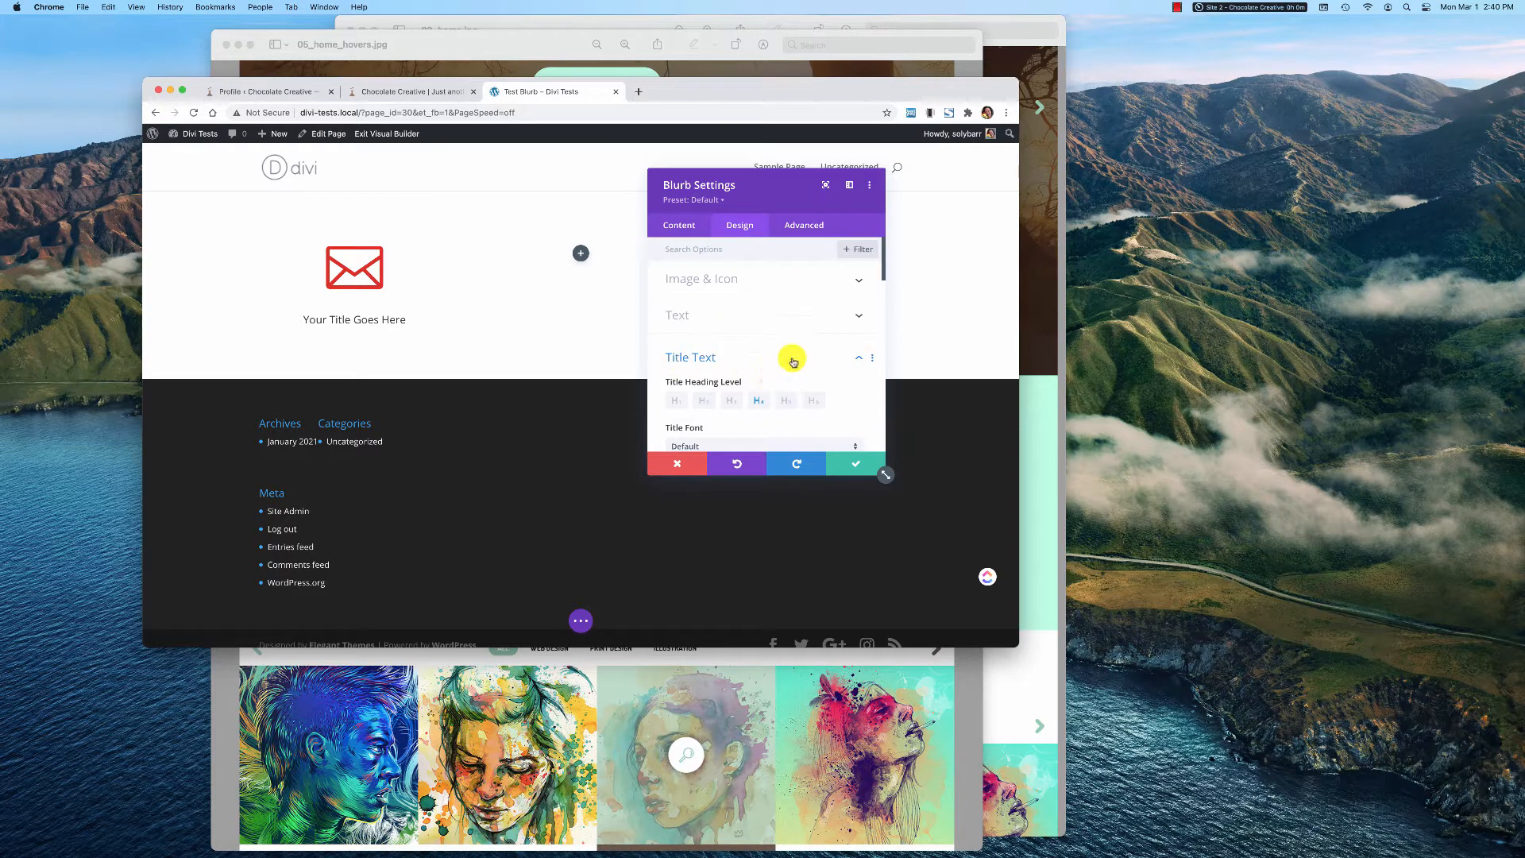
pyautogui.scroll(-3, 782, 350)
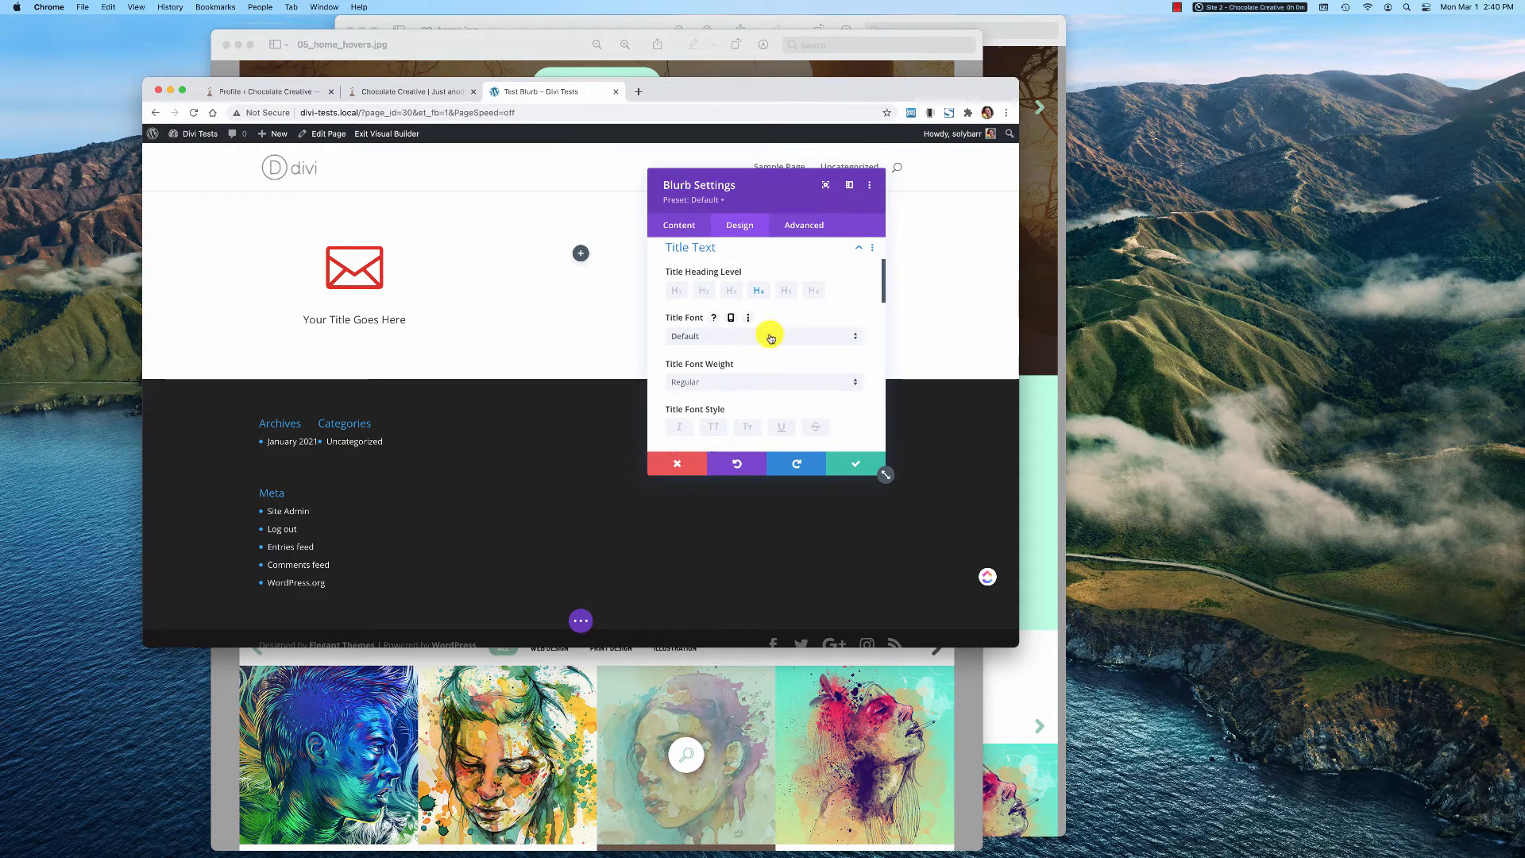
pyautogui.scroll(-1, 788, 374)
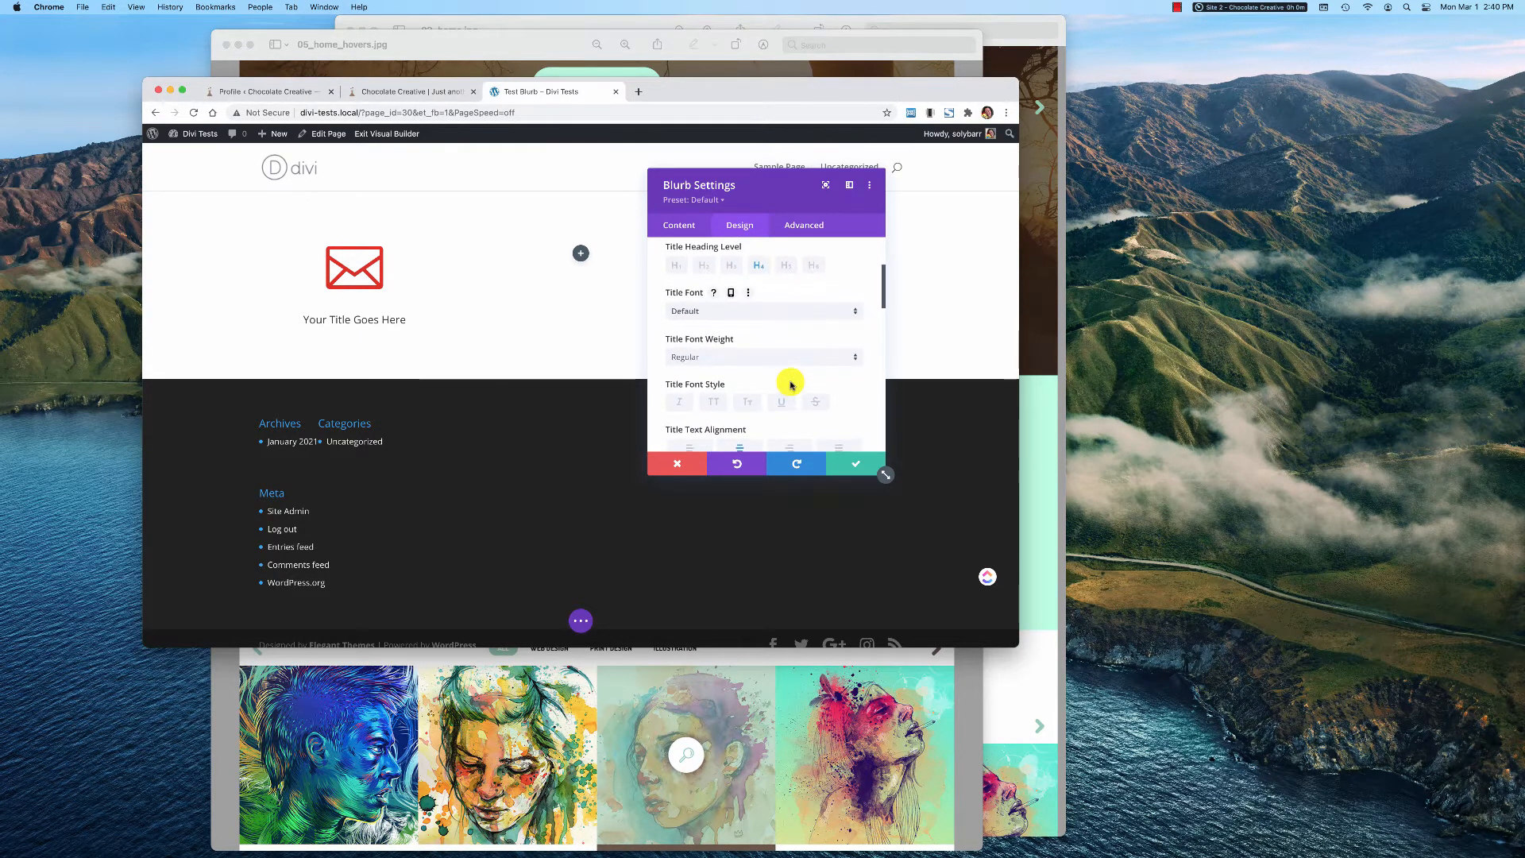
pyautogui.click(713, 403)
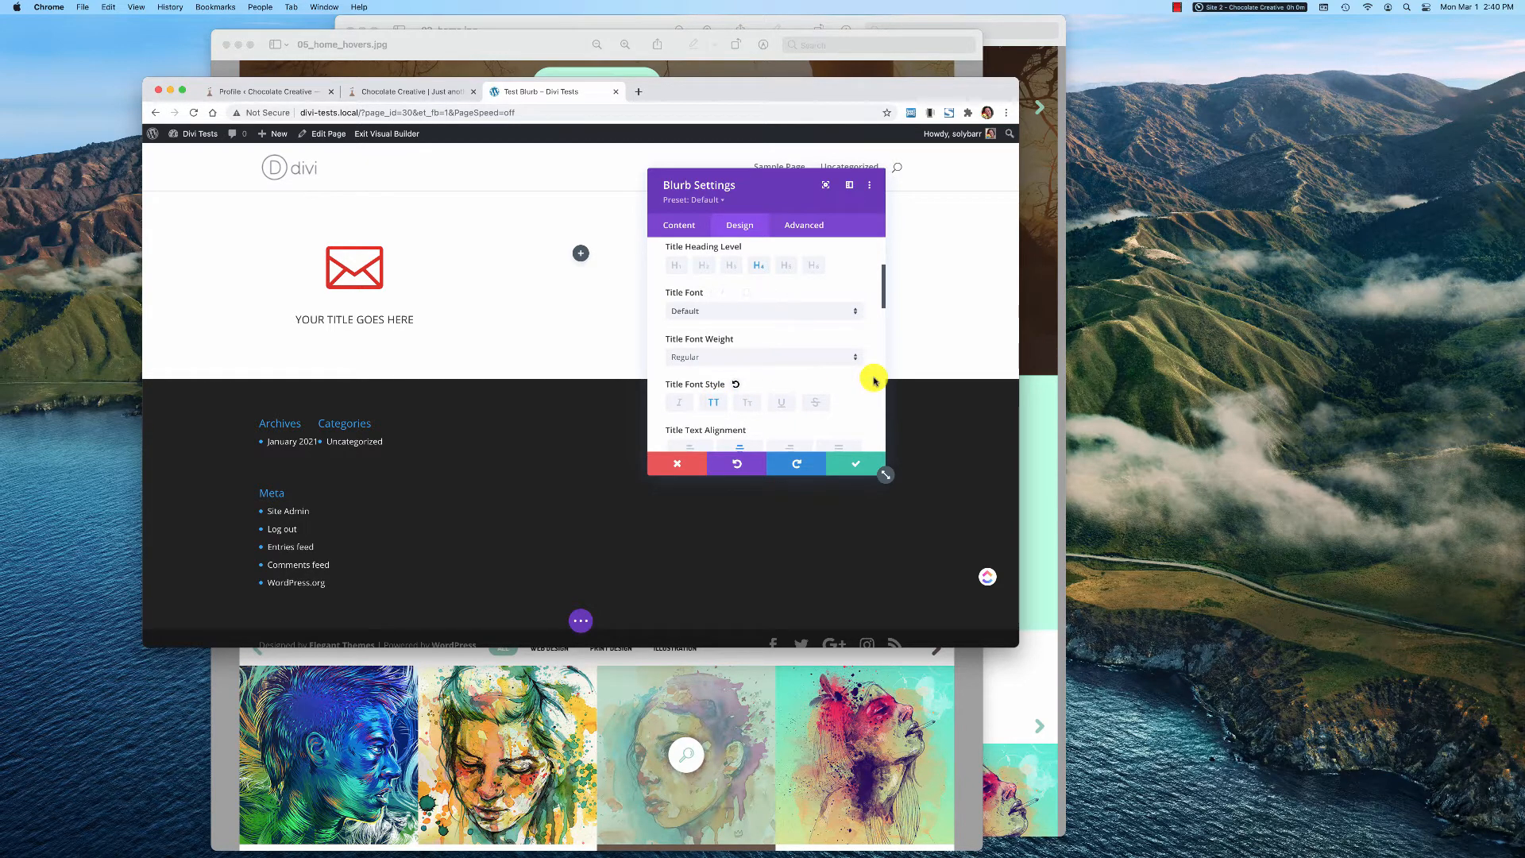
pyautogui.click(763, 356)
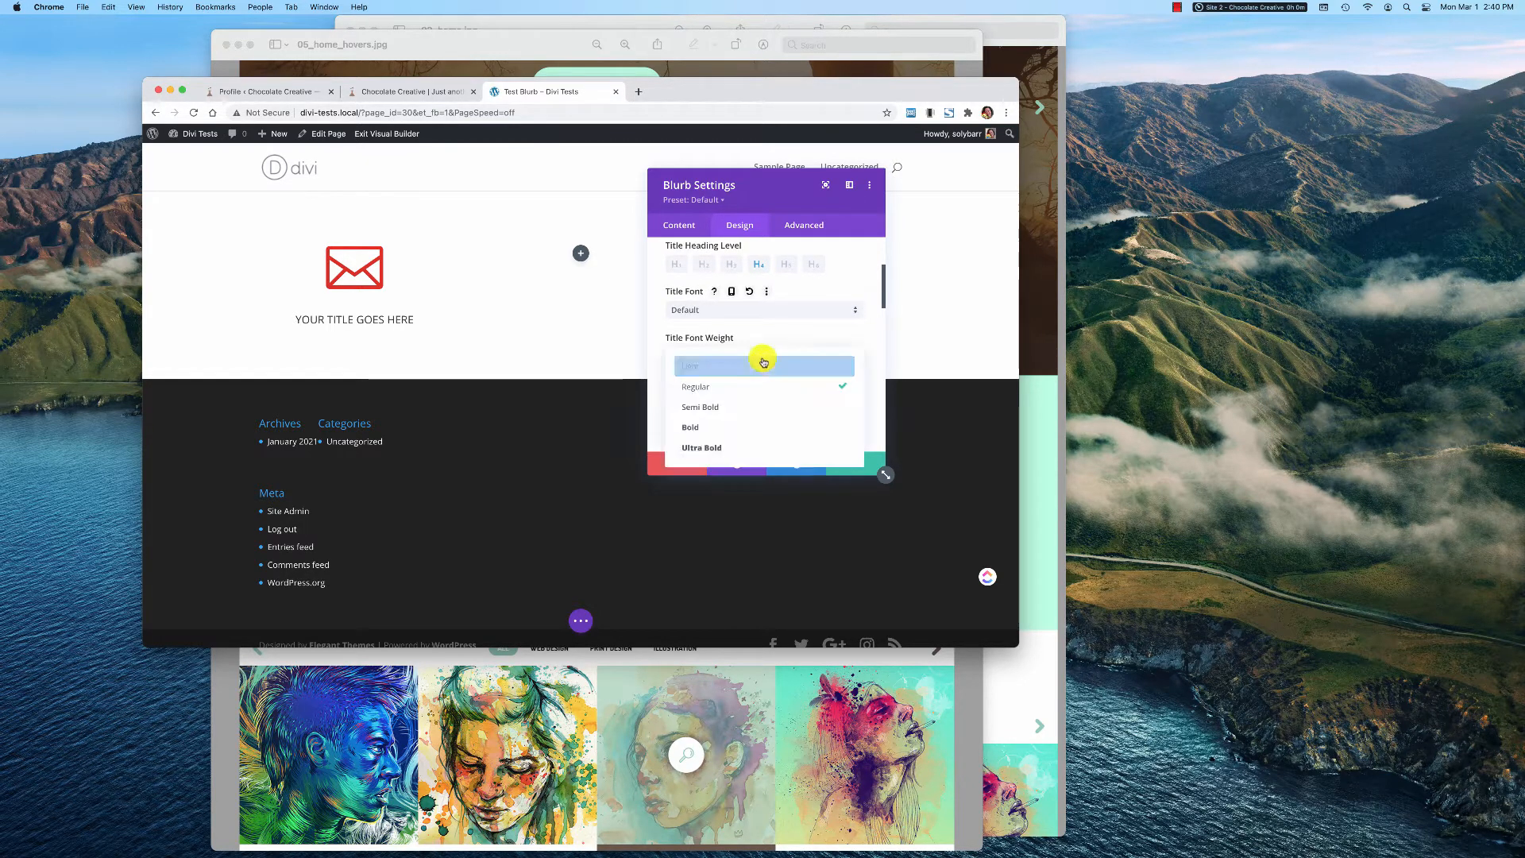
pyautogui.click(736, 426)
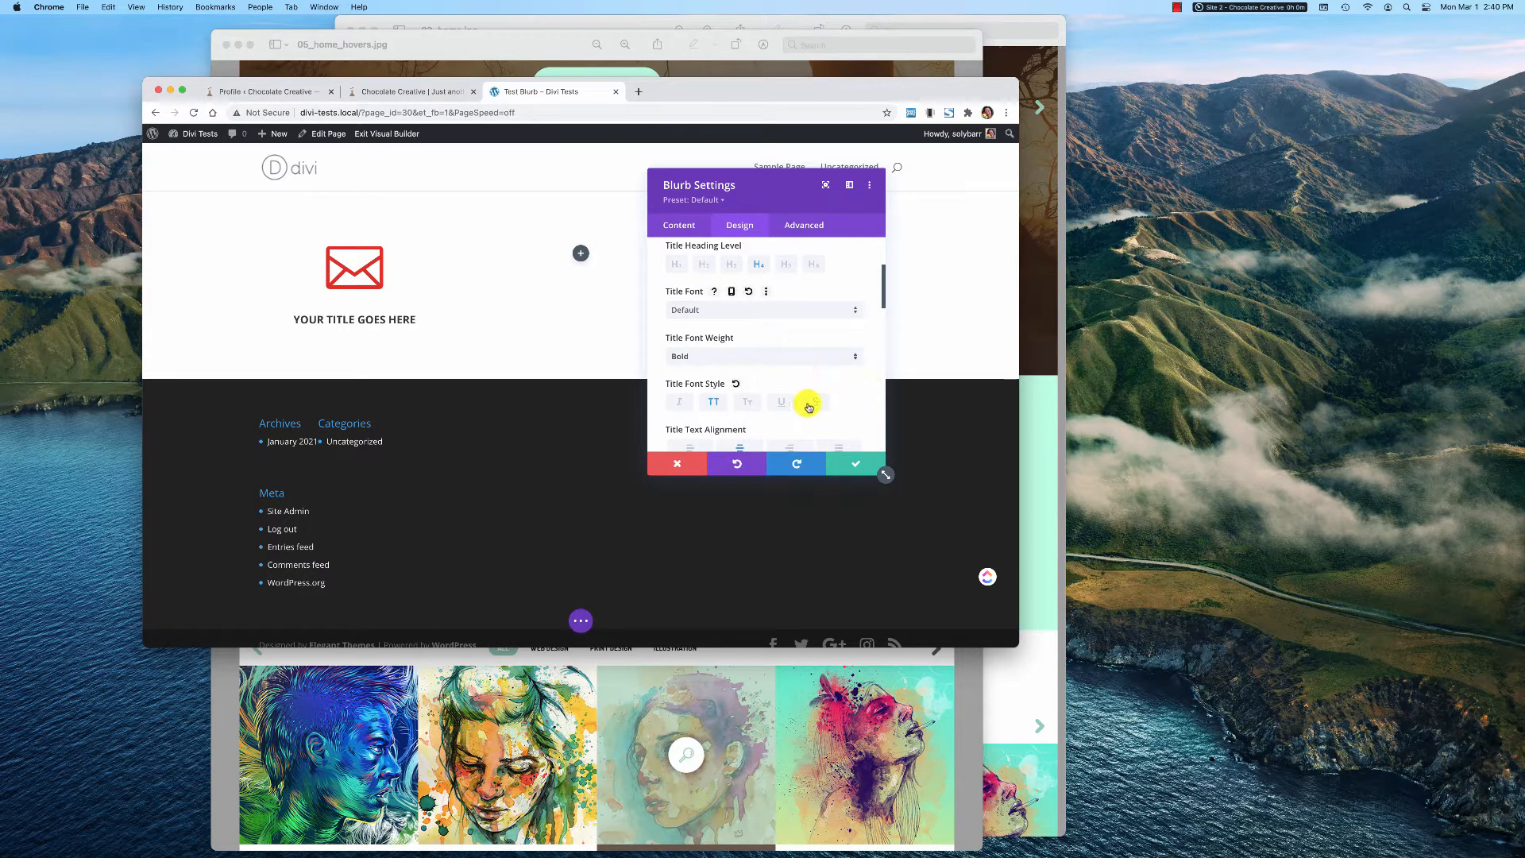
# Set the hover color of the blurb's icon to blue (#0C71C3) and save the module settings
pyautogui.scroll(-5, 810, 407)
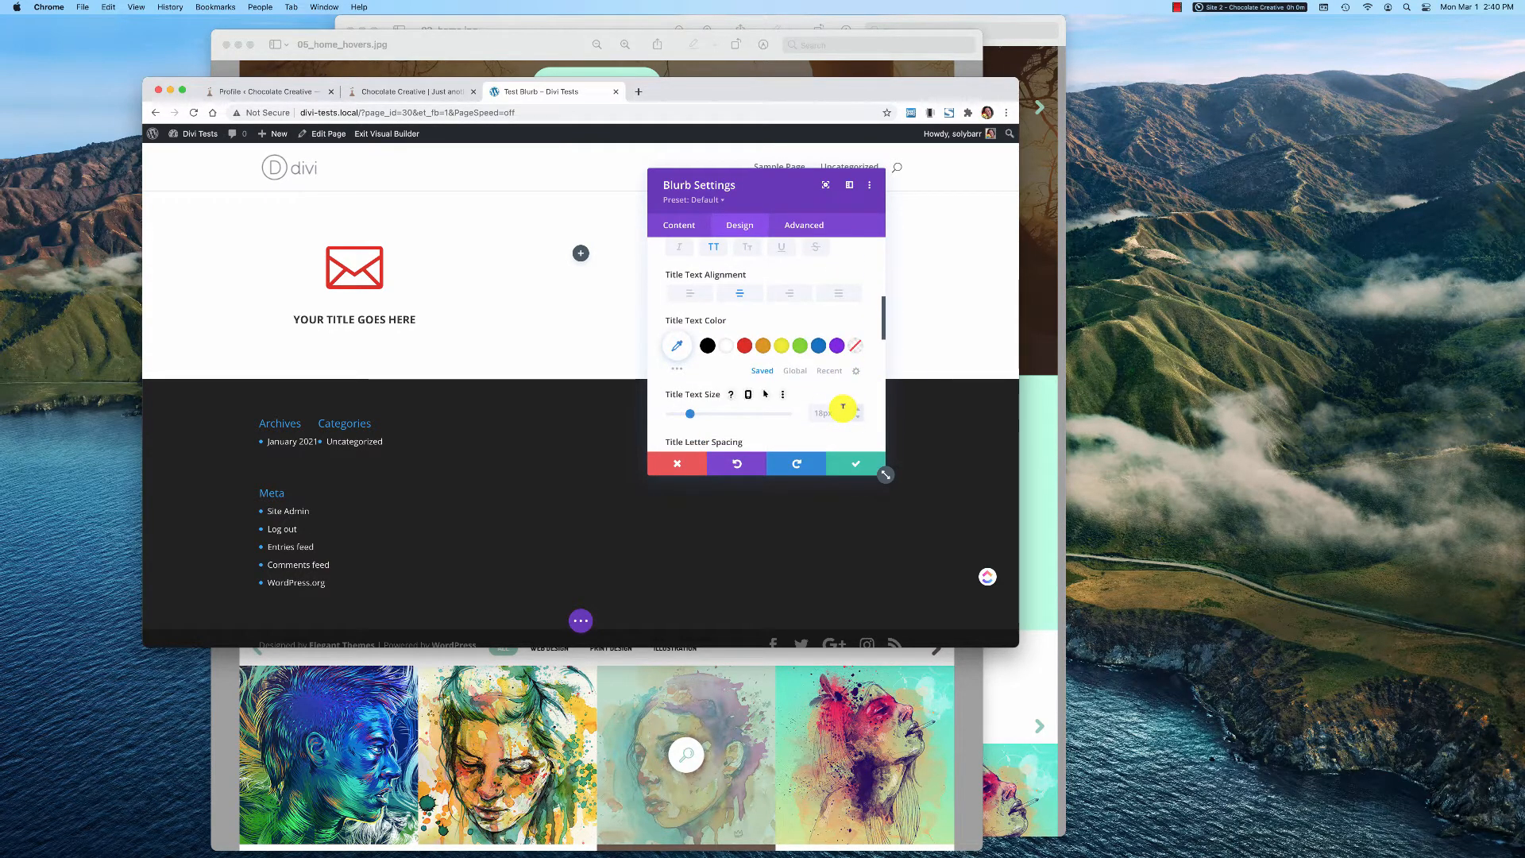
pyautogui.scroll(3, 843, 408)
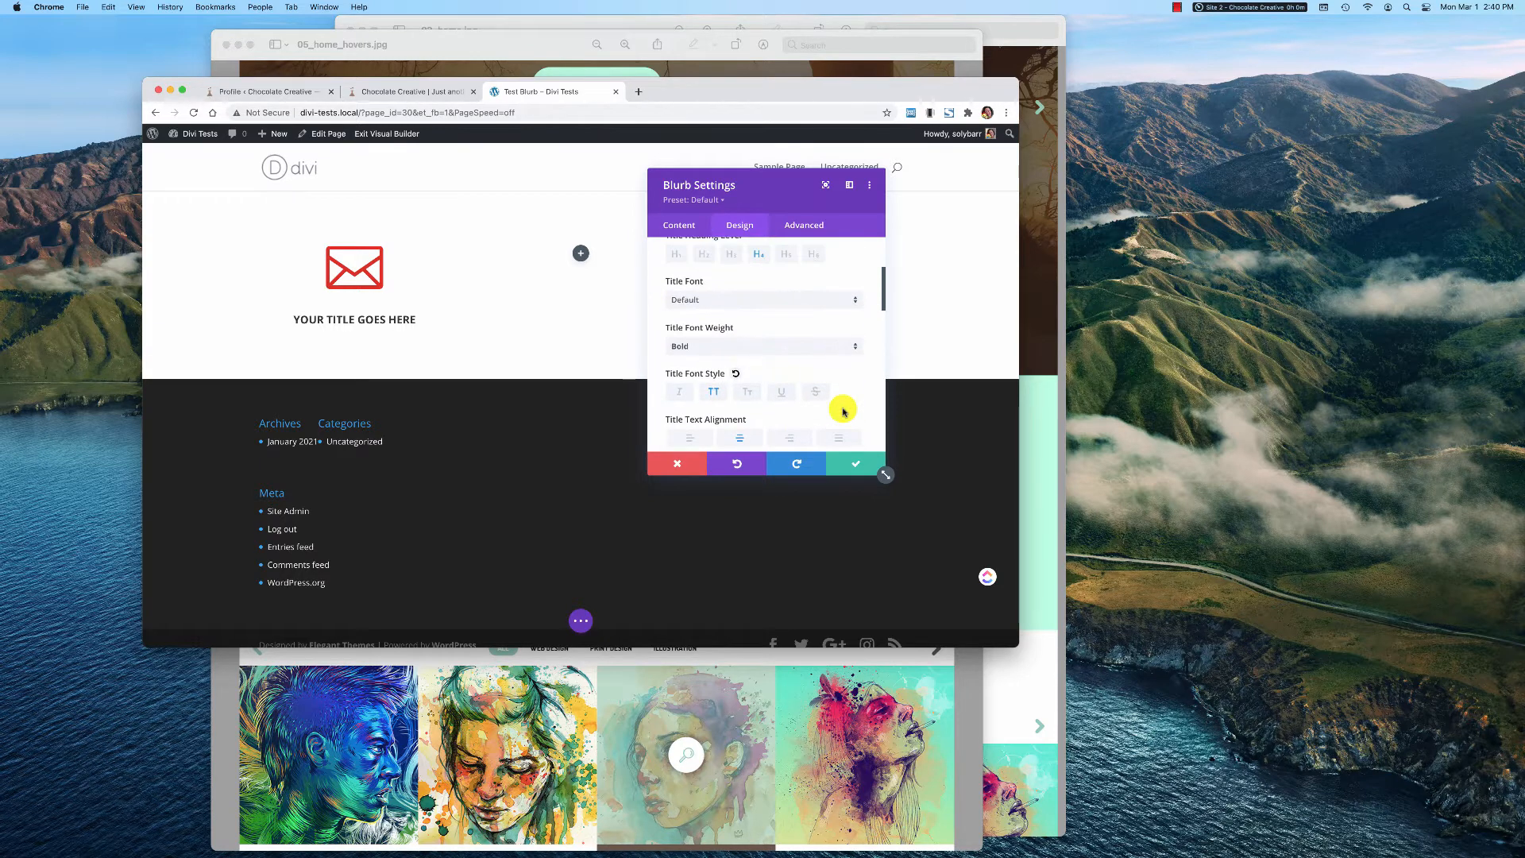
pyautogui.scroll(2, 843, 410)
pyautogui.scroll(1, 844, 405)
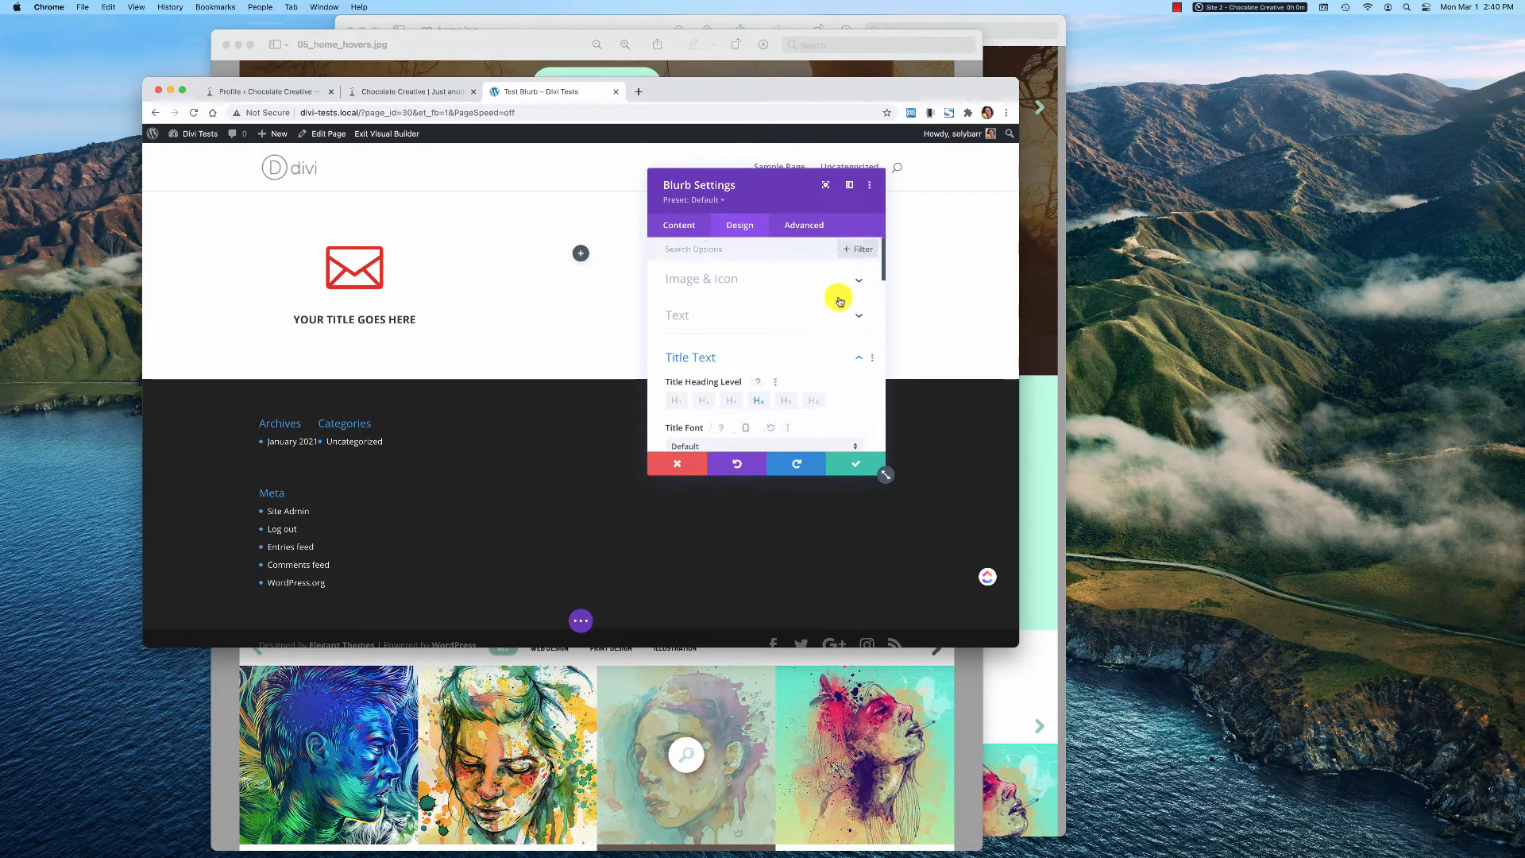
pyautogui.click(850, 274)
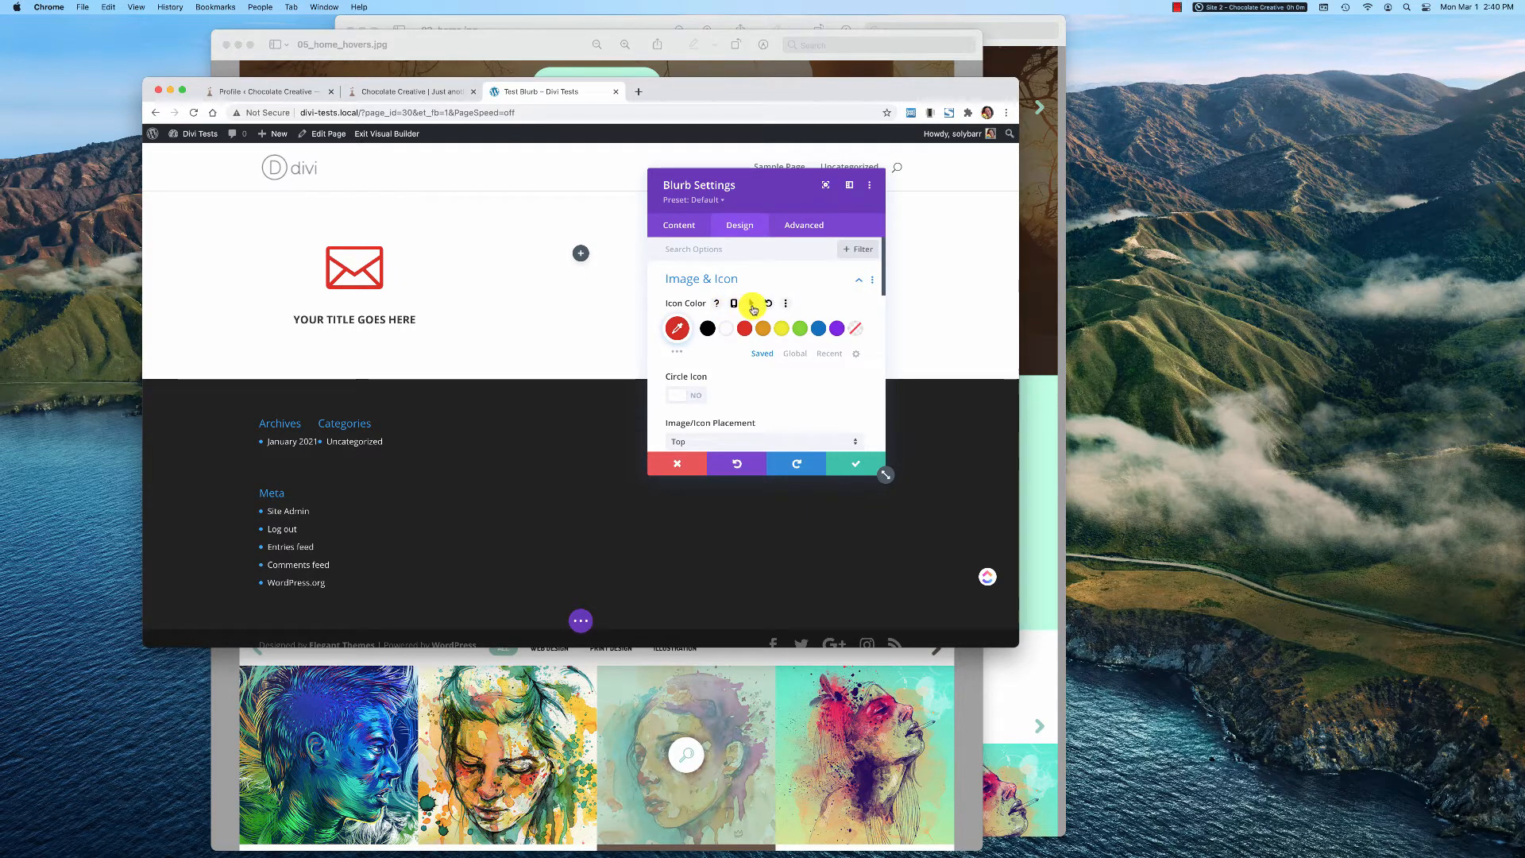
pyautogui.click(752, 304)
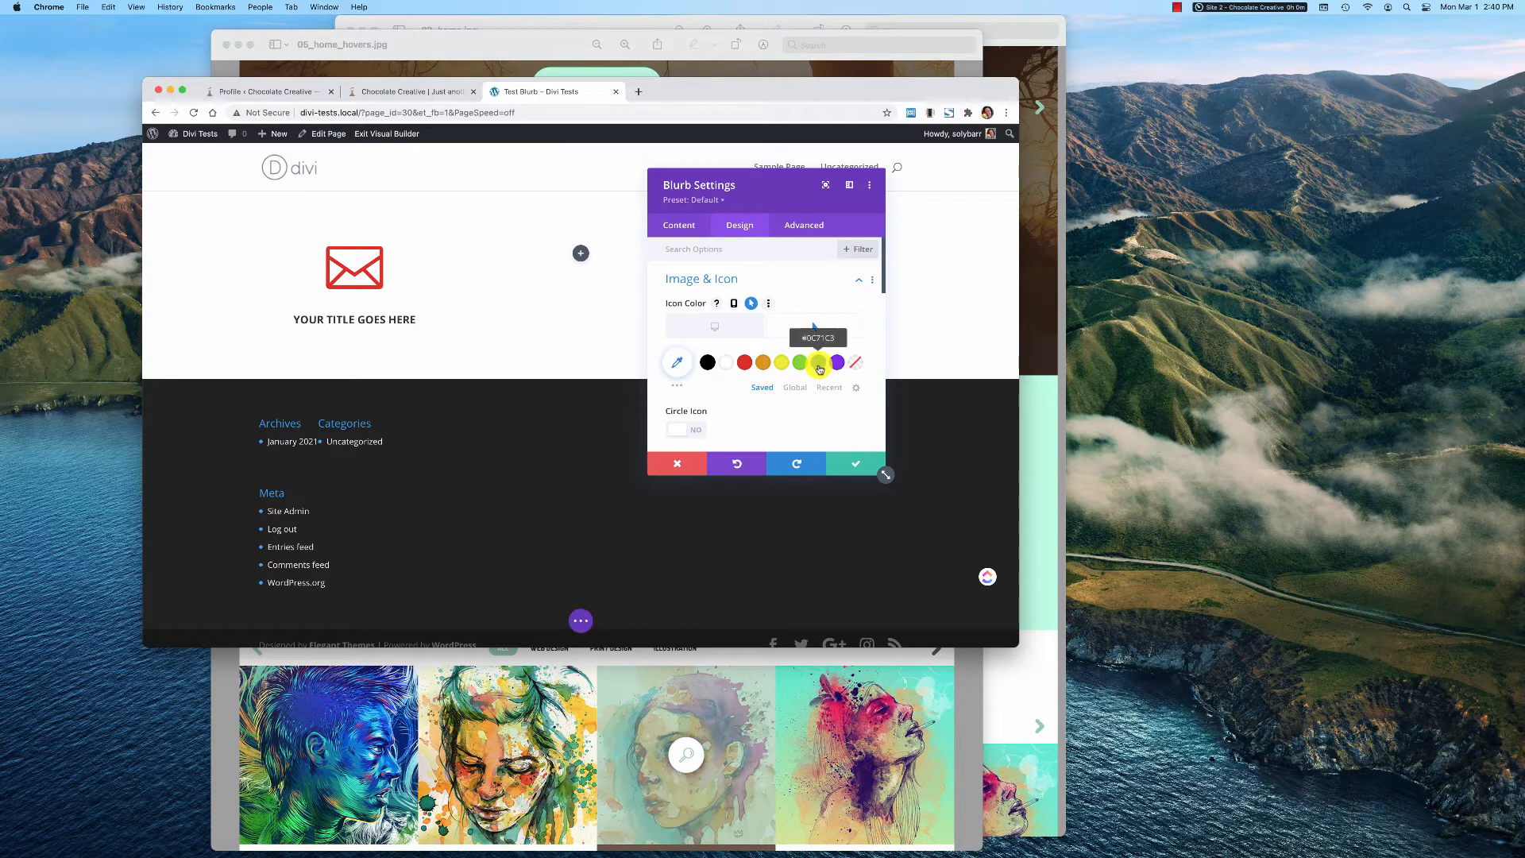
pyautogui.click(821, 369)
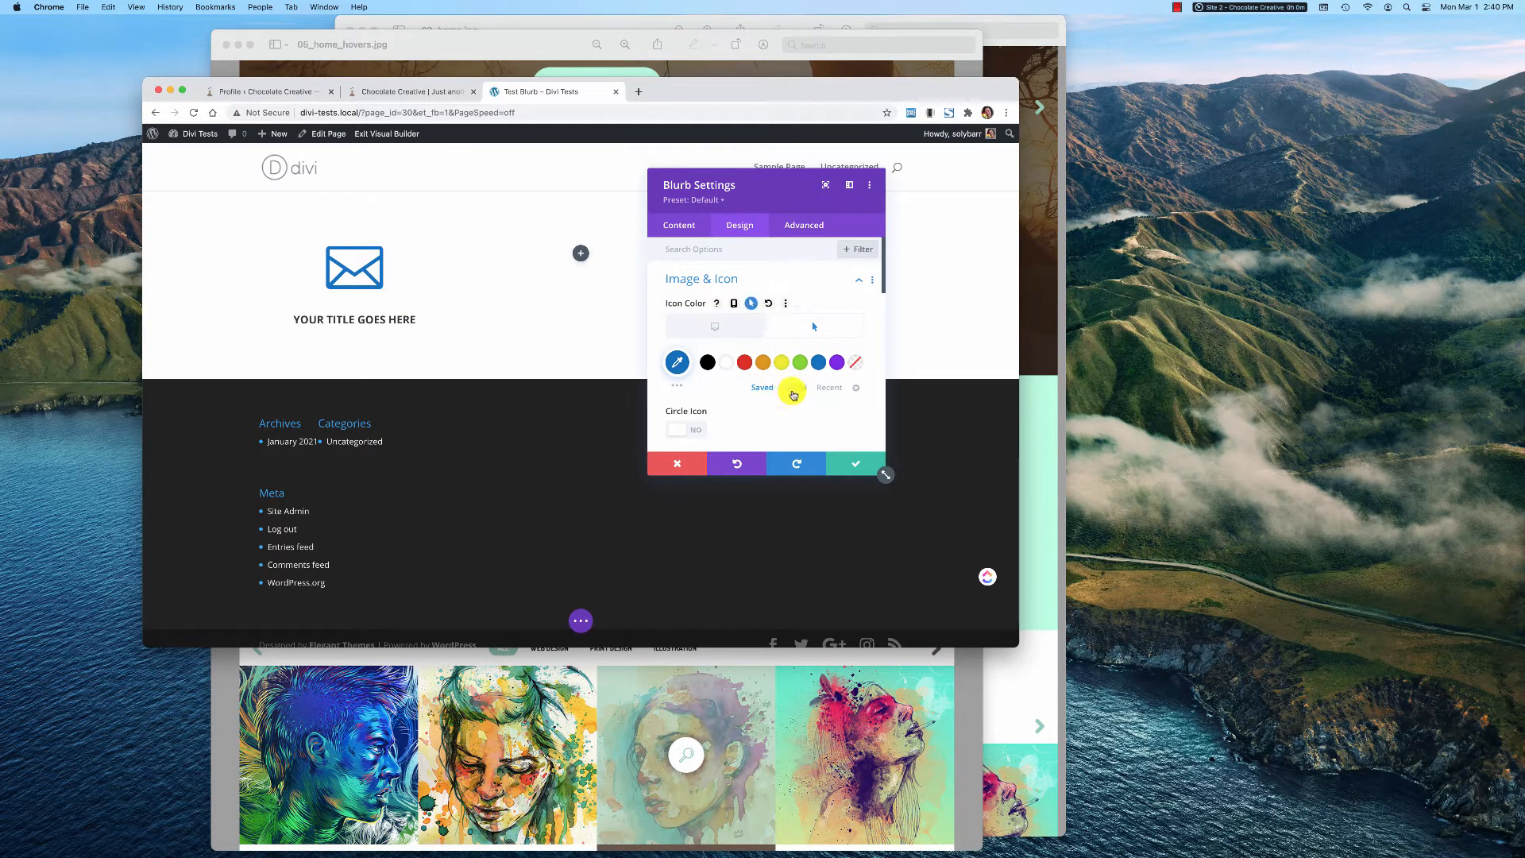
pyautogui.click(840, 458)
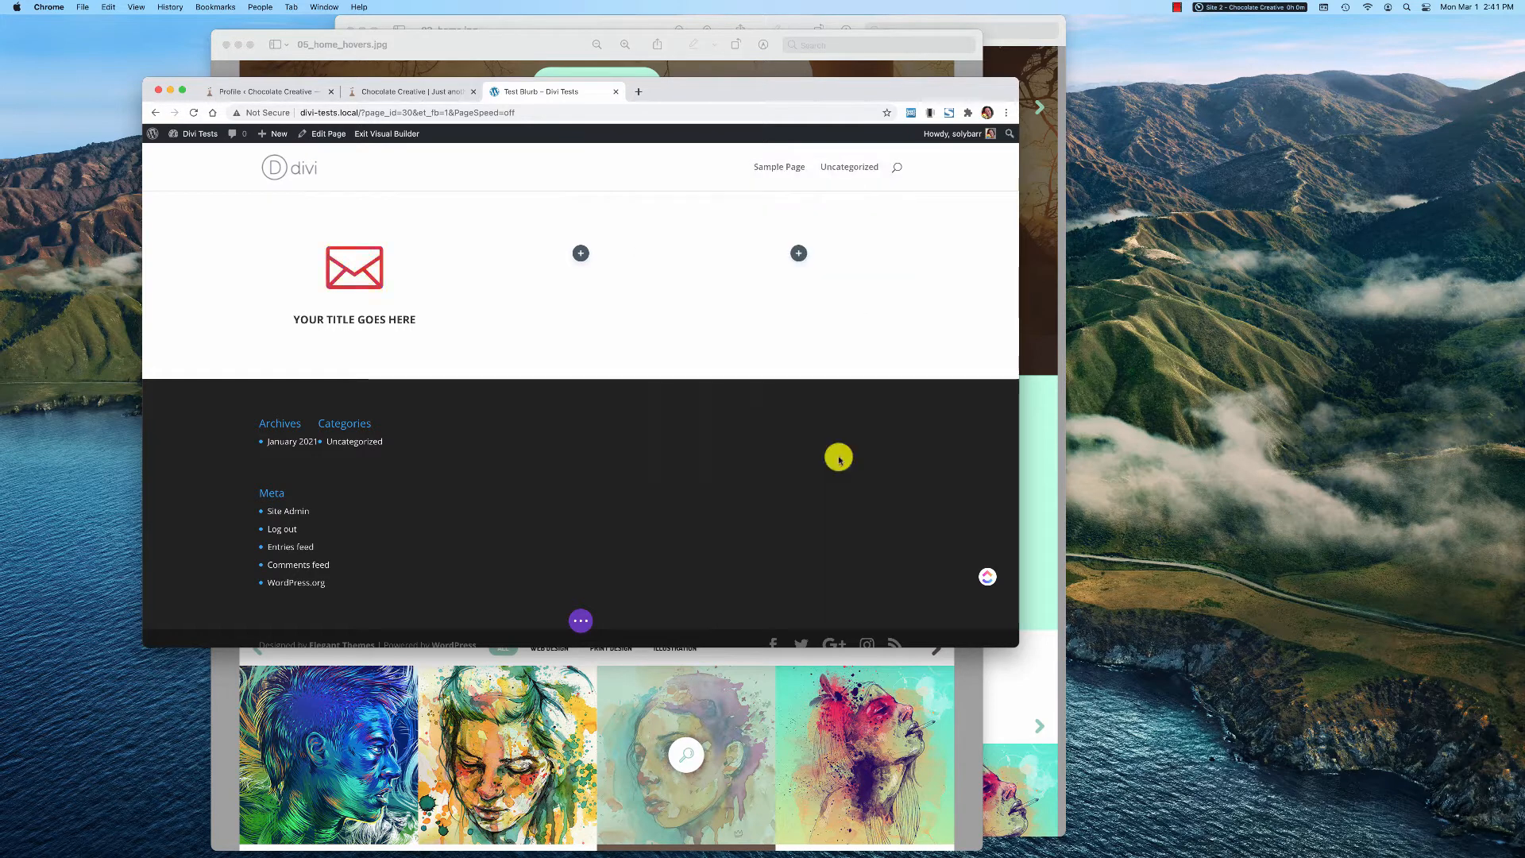
# Publish the page, view the blurb on the live page in a separate tab, and return to the builder
pyautogui.click(582, 626)
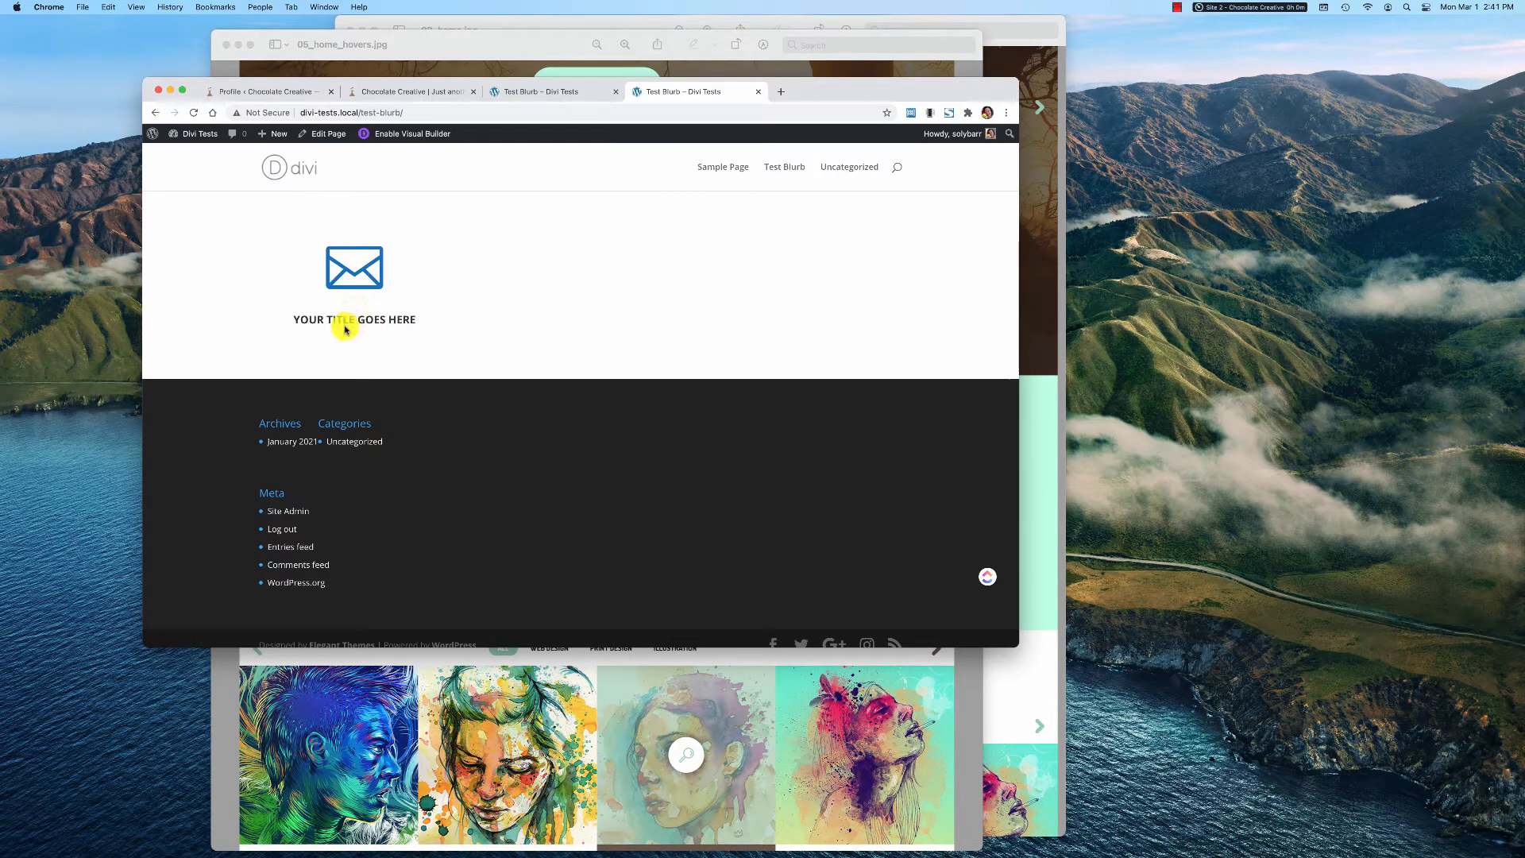
pyautogui.click(532, 94)
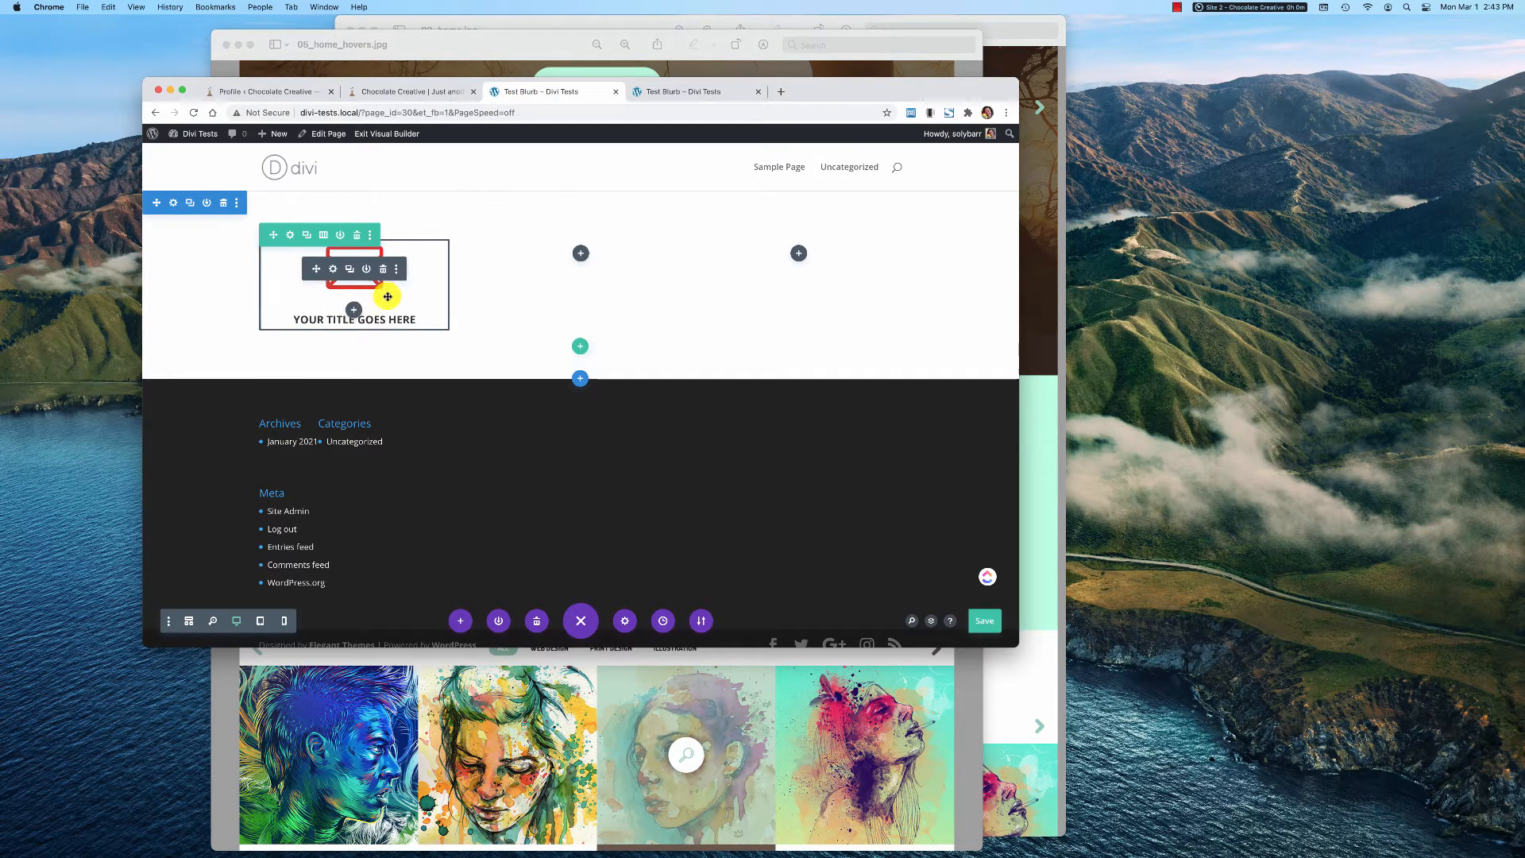
# Enable the hover state for the Transform option in the blurb's design settings and switch to editing its hover values
pyautogui.click(334, 270)
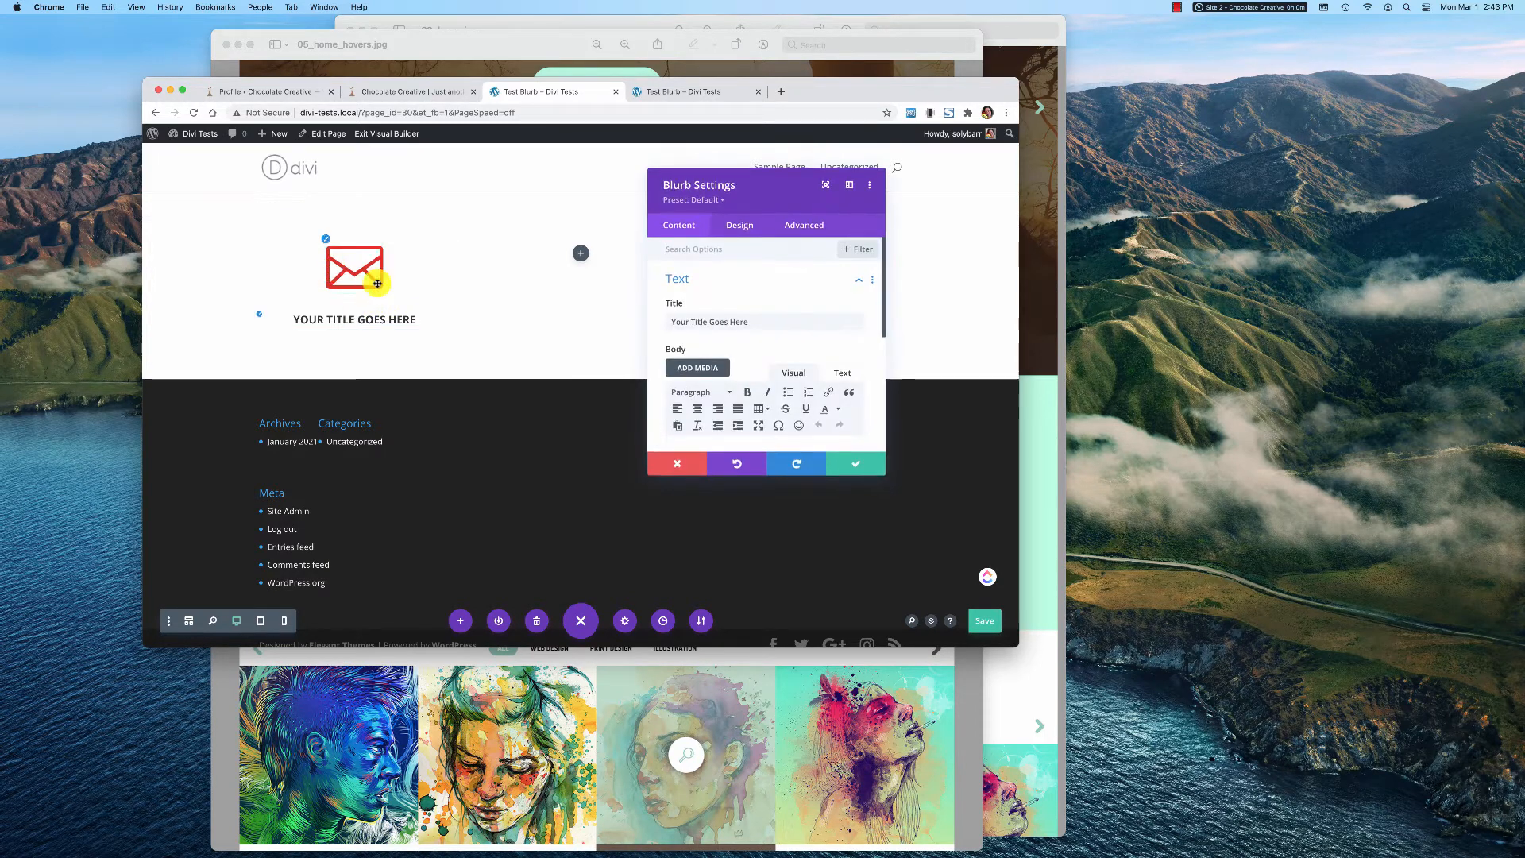
pyautogui.click(754, 225)
pyautogui.scroll(-3, 786, 361)
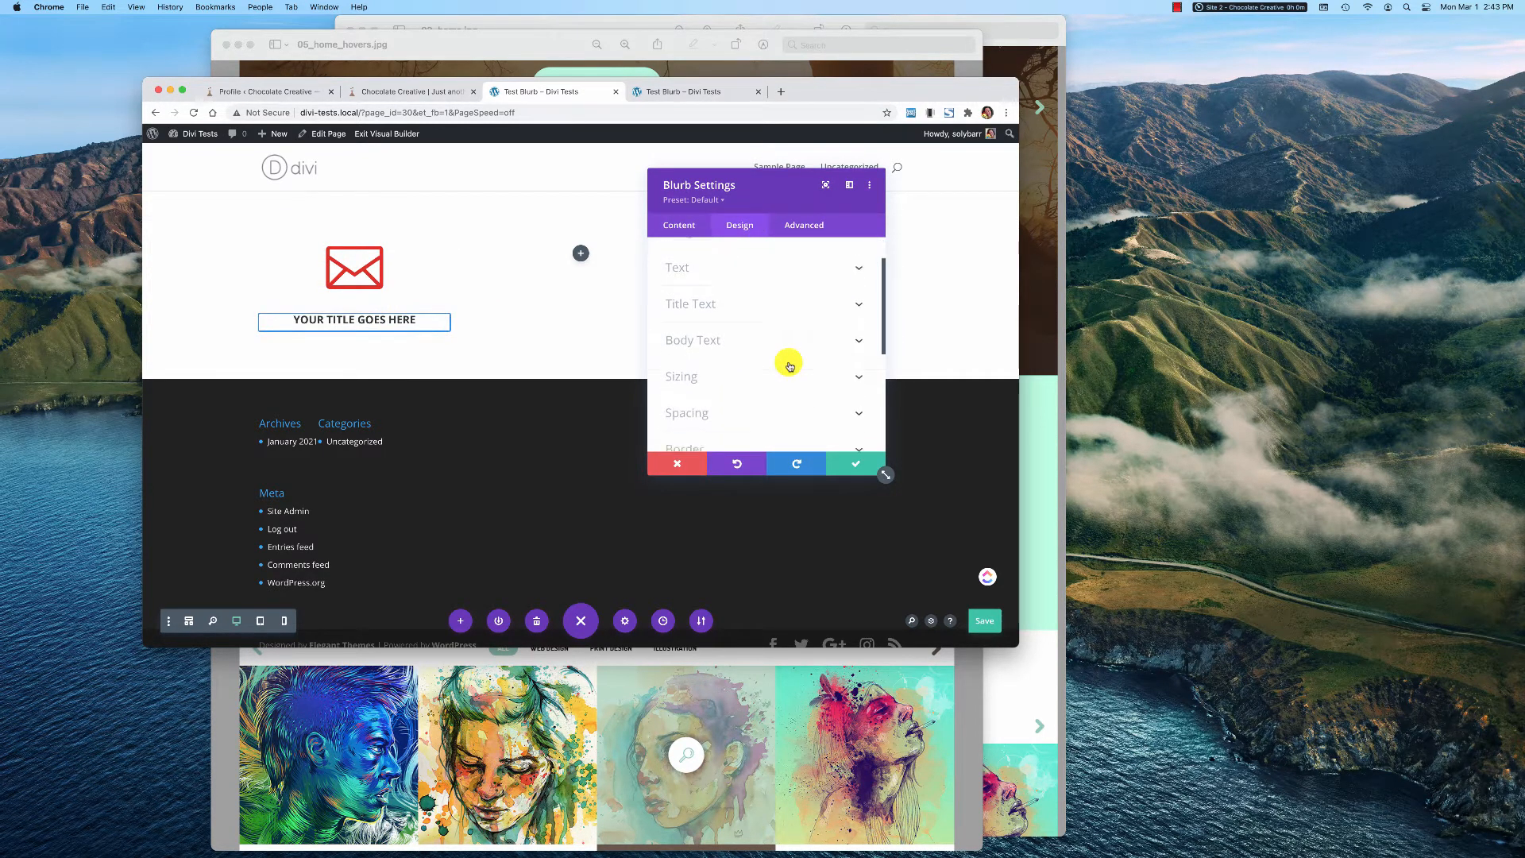
pyautogui.scroll(-3, 791, 365)
pyautogui.click(763, 385)
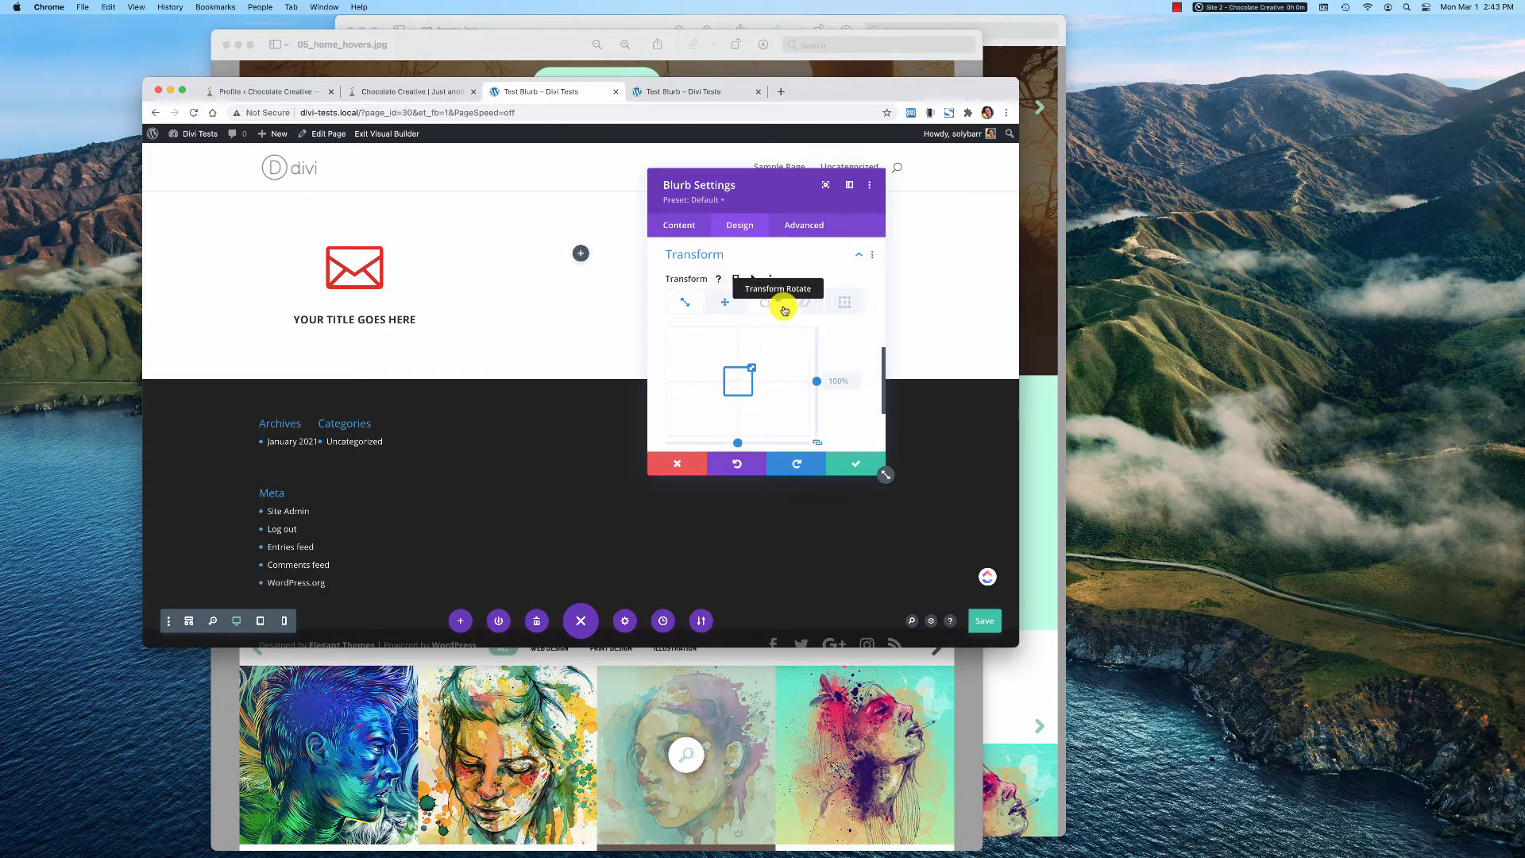
pyautogui.click(754, 279)
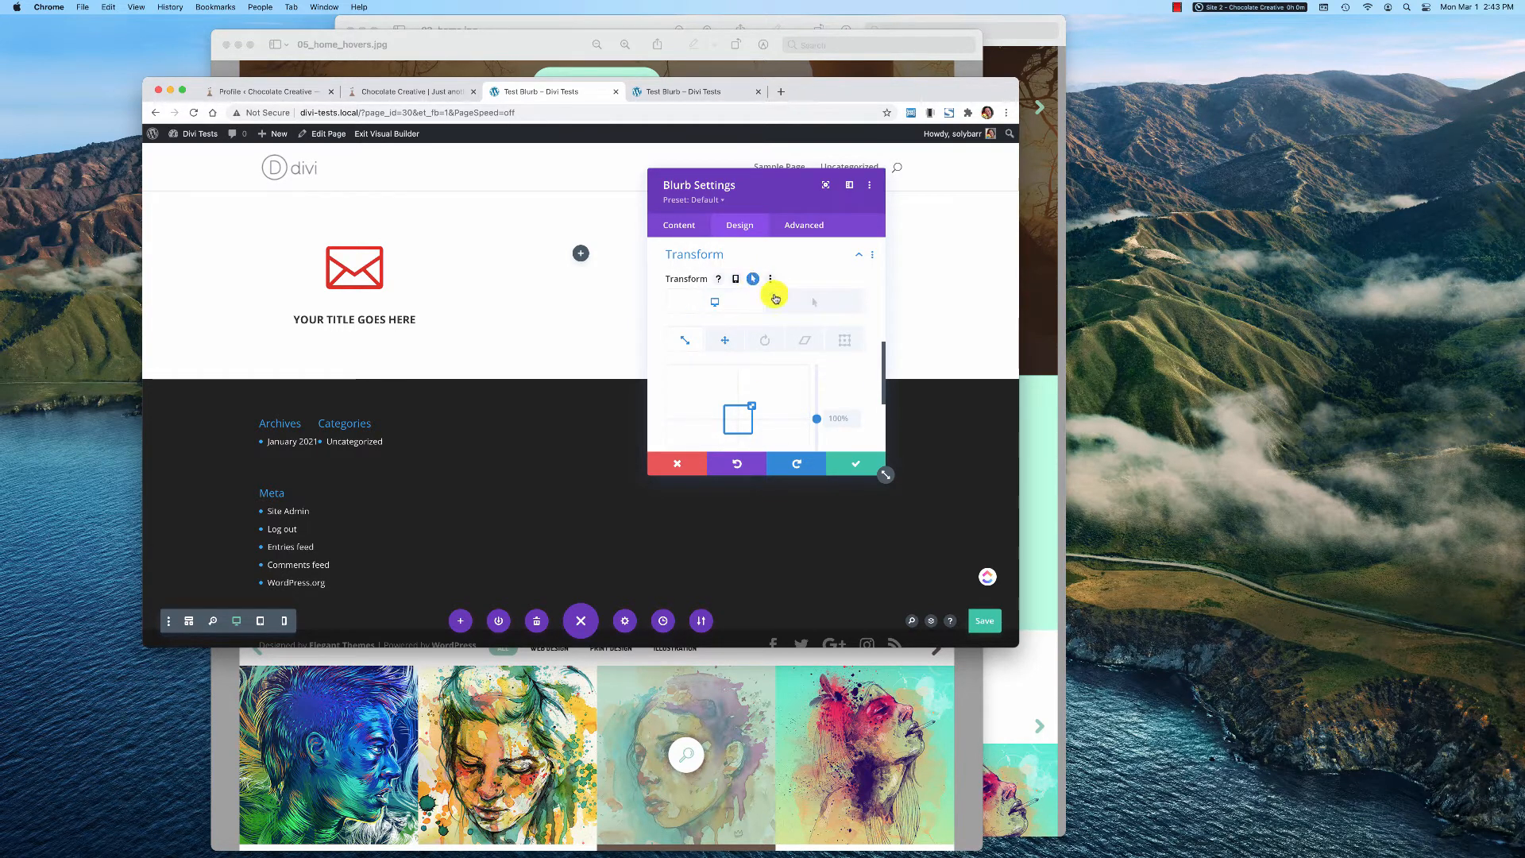
pyautogui.click(806, 305)
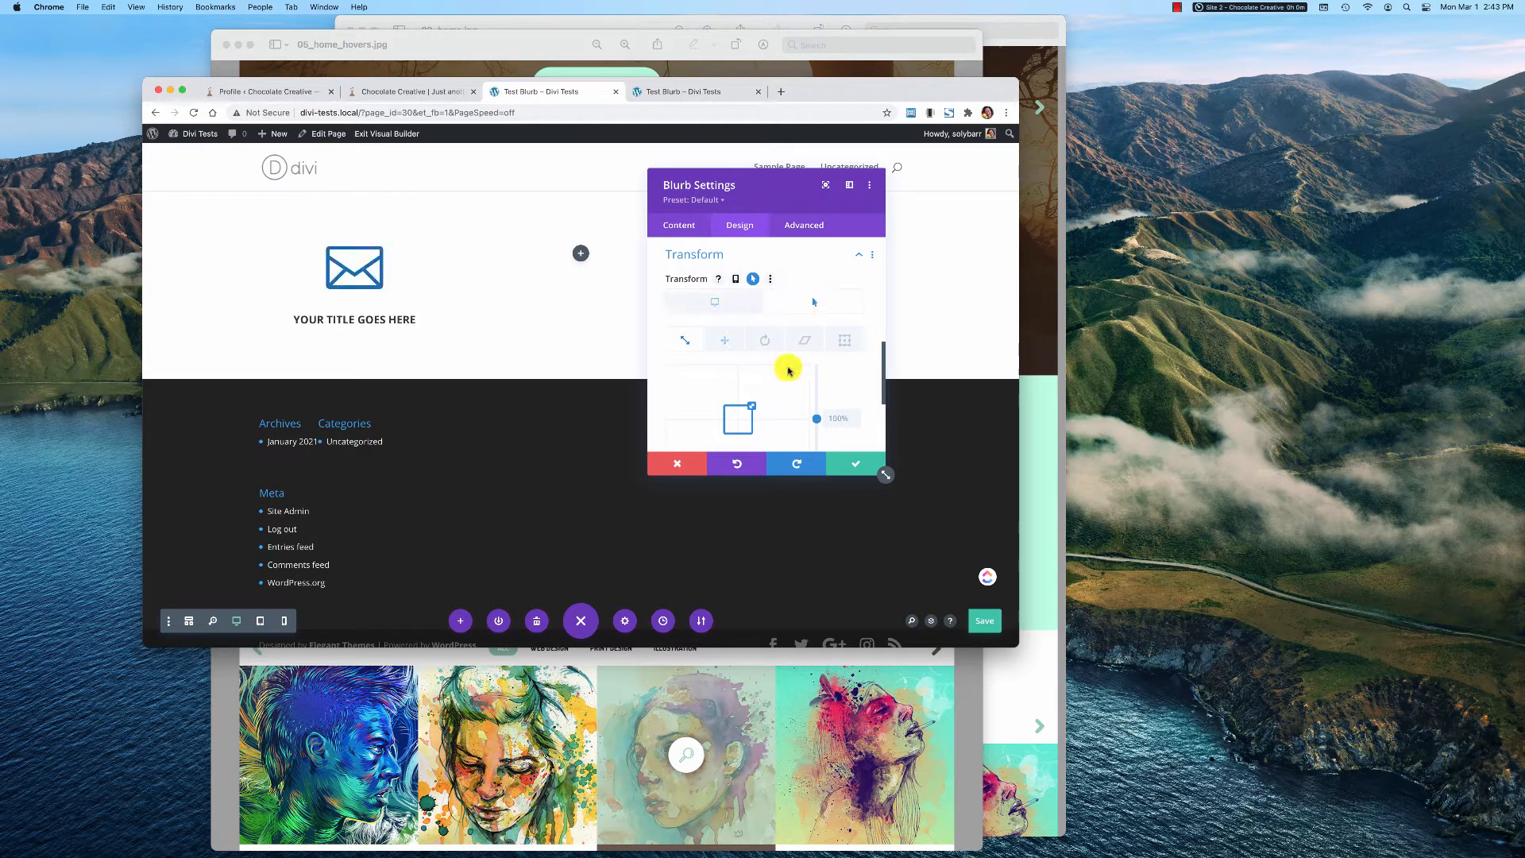
# Set the blurb's vertical Transform Translate on hover to -30px and save the module settings
pyautogui.scroll(-2, 819, 421)
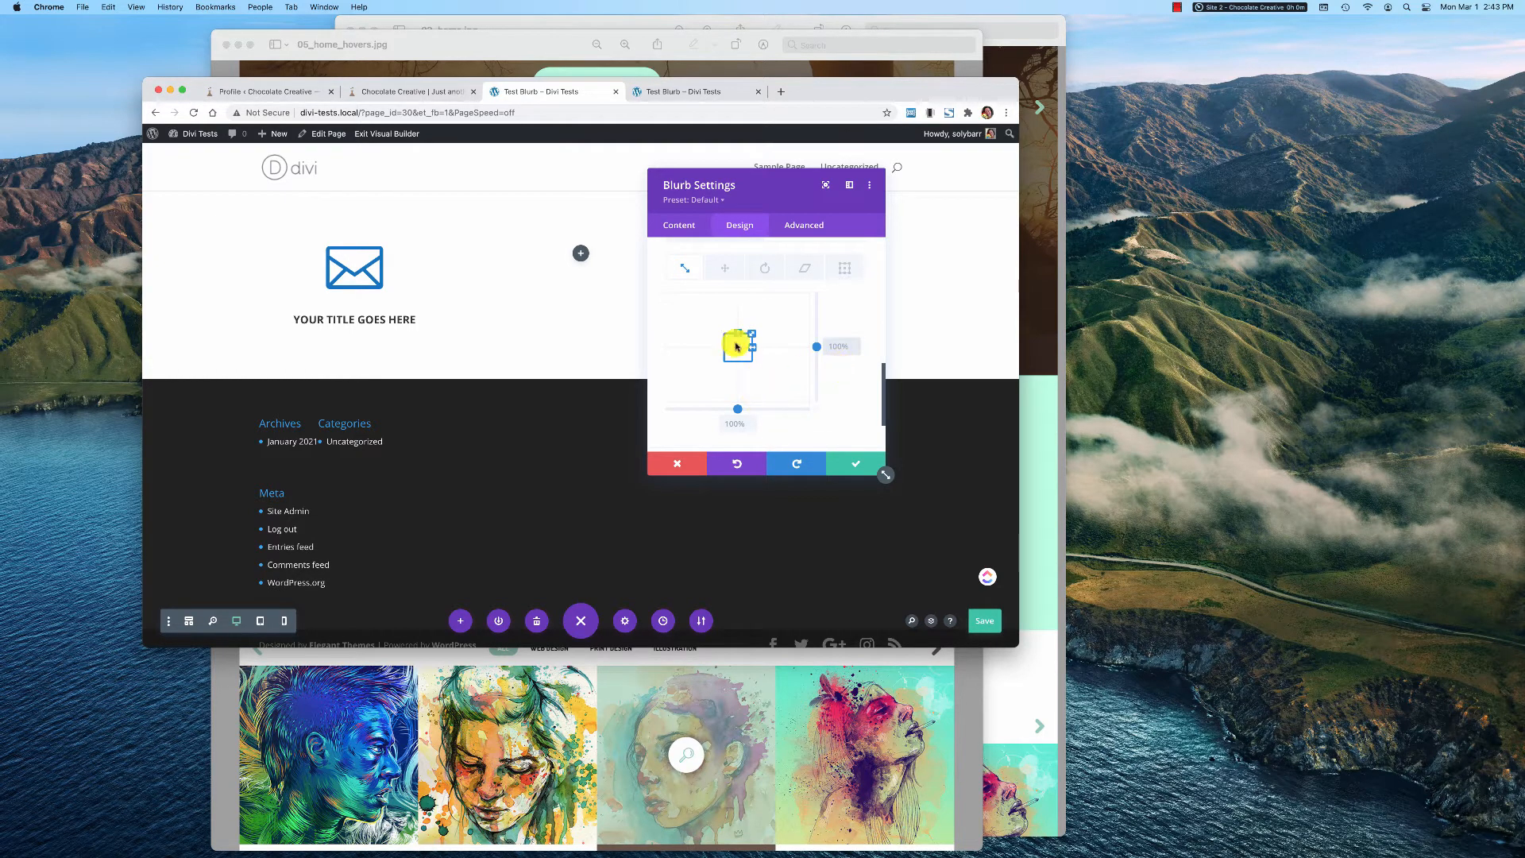
pyautogui.click(725, 271)
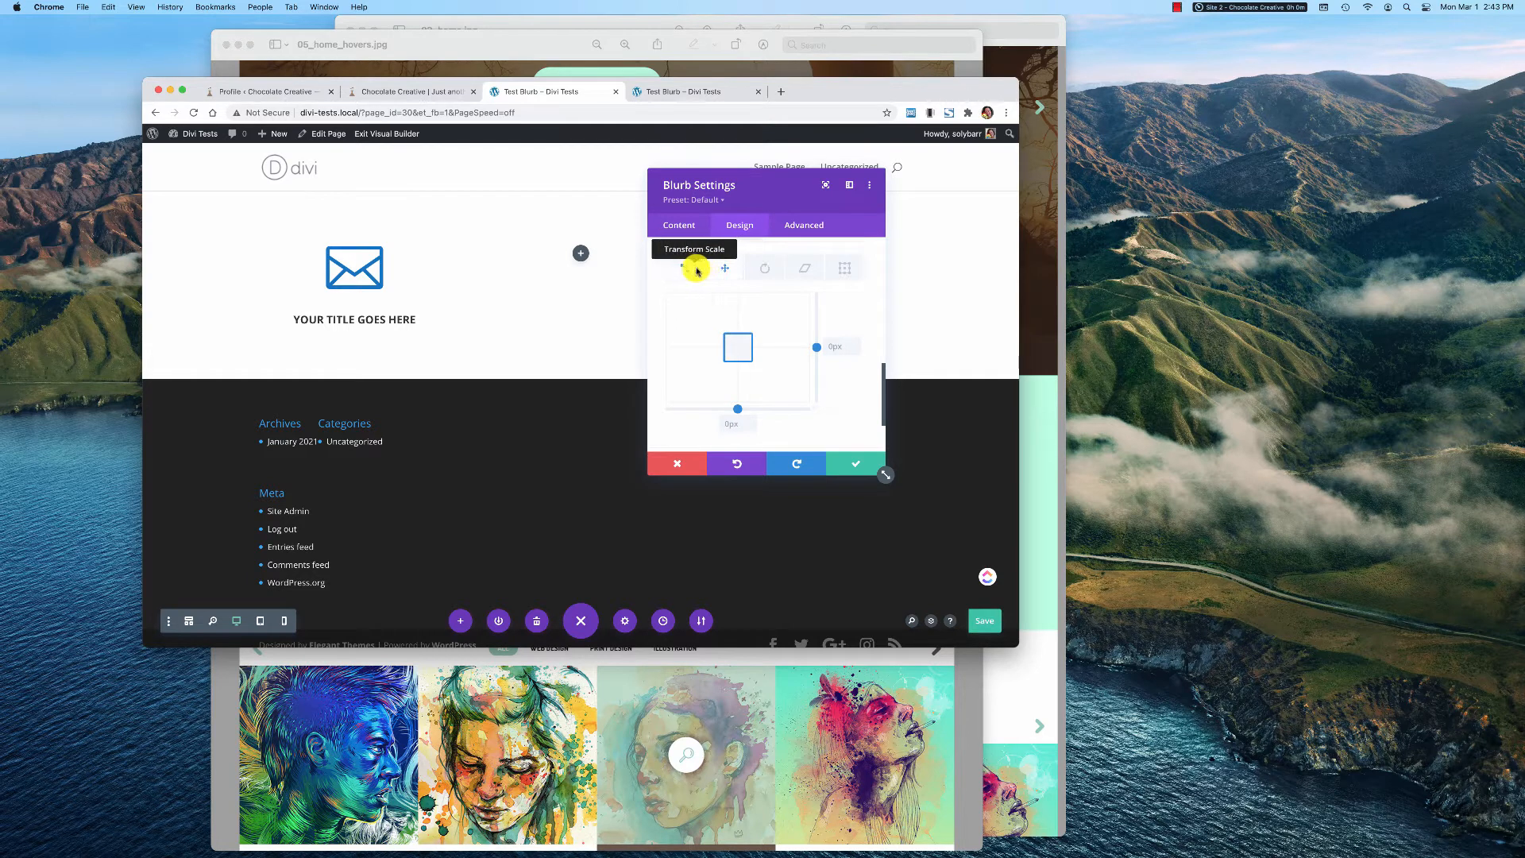
pyautogui.scroll(2, 812, 377)
pyautogui.scroll(-2, 812, 378)
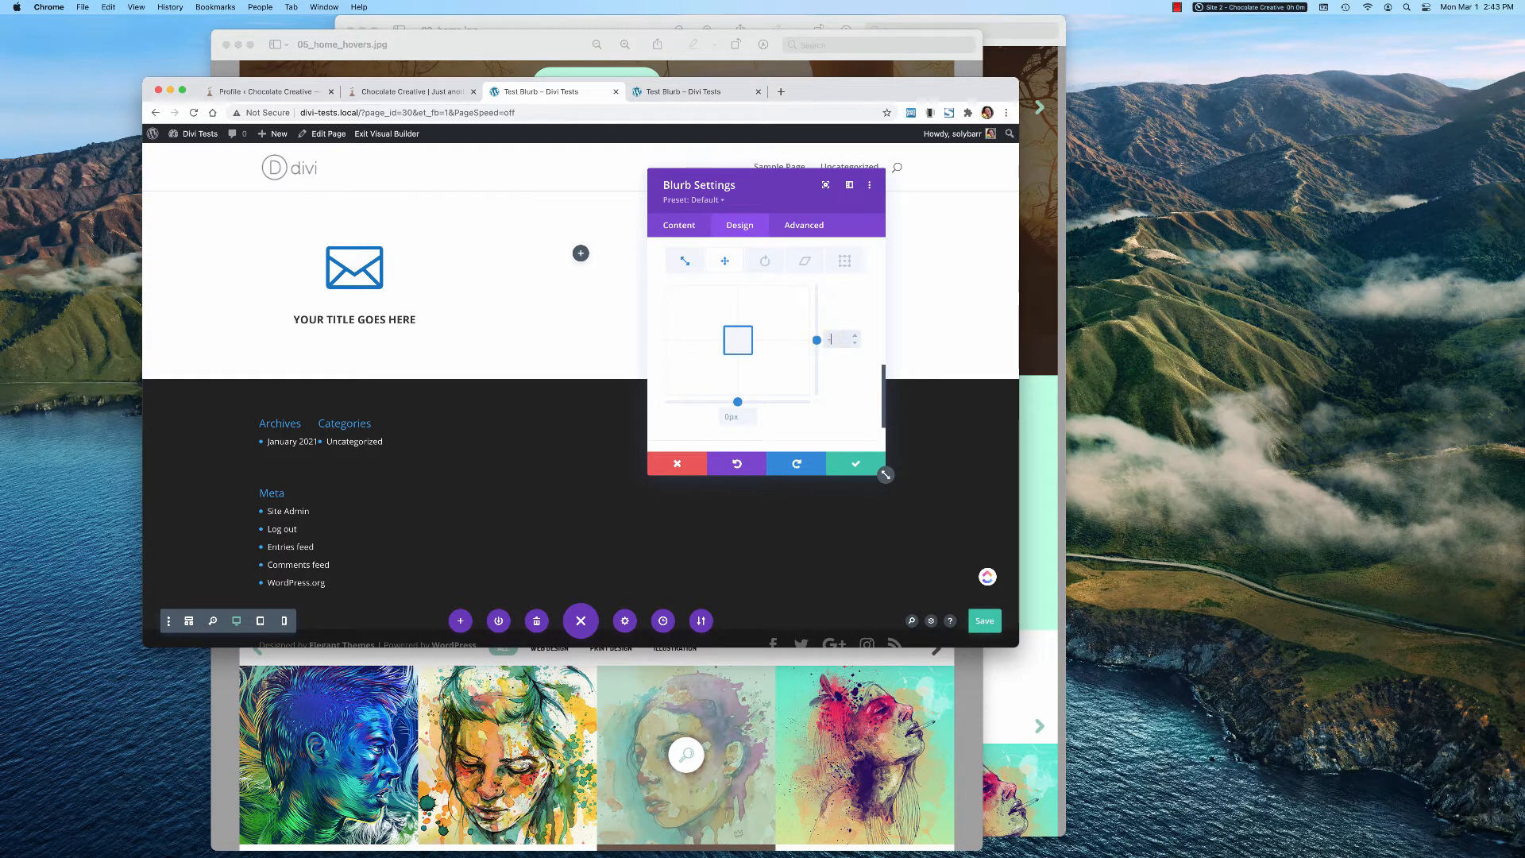
pyautogui.press('Return')
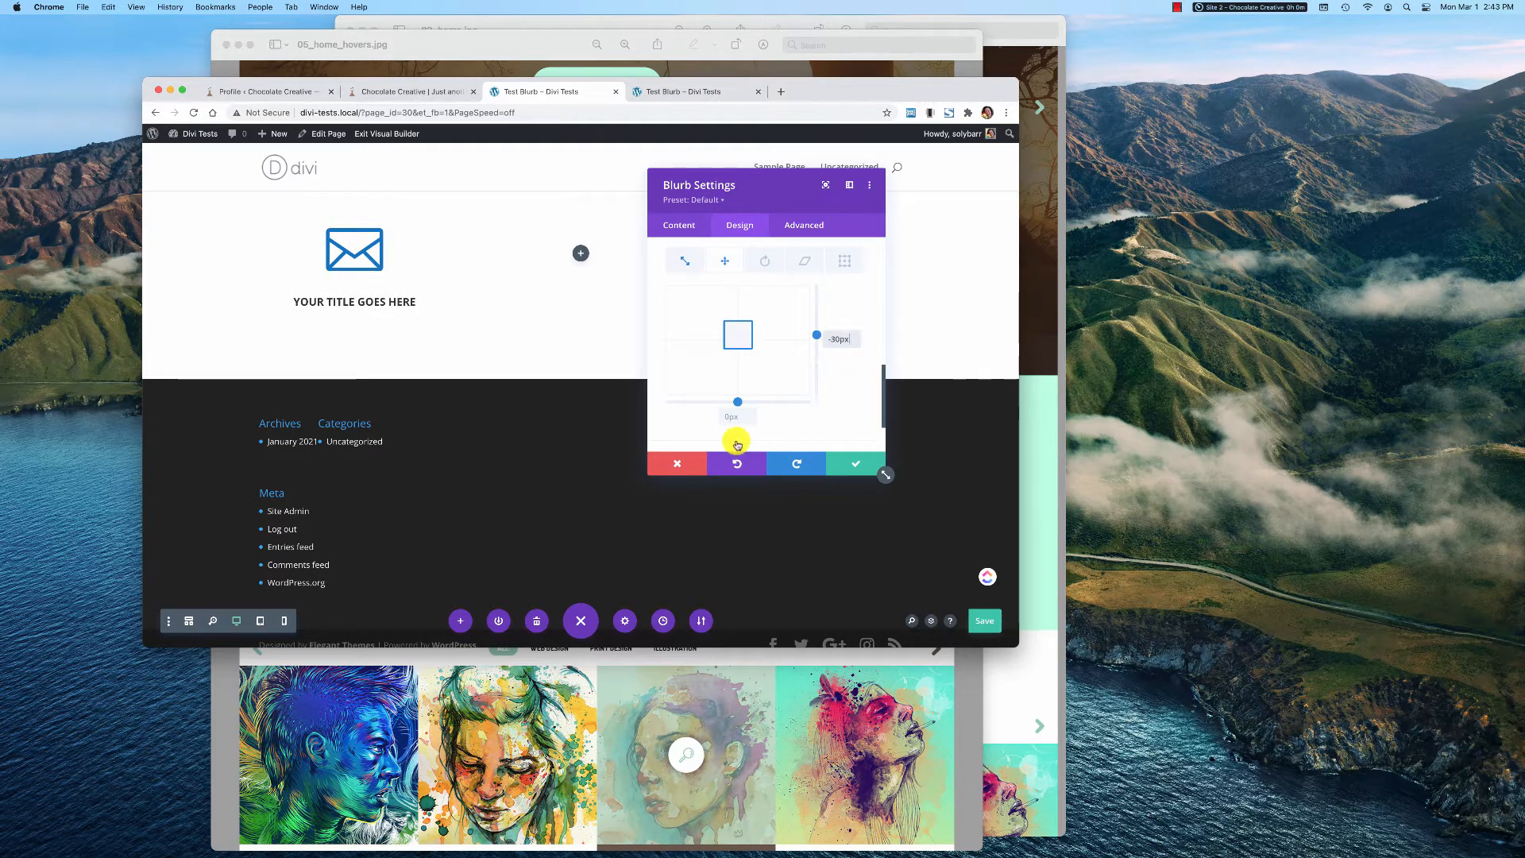
pyautogui.click(852, 464)
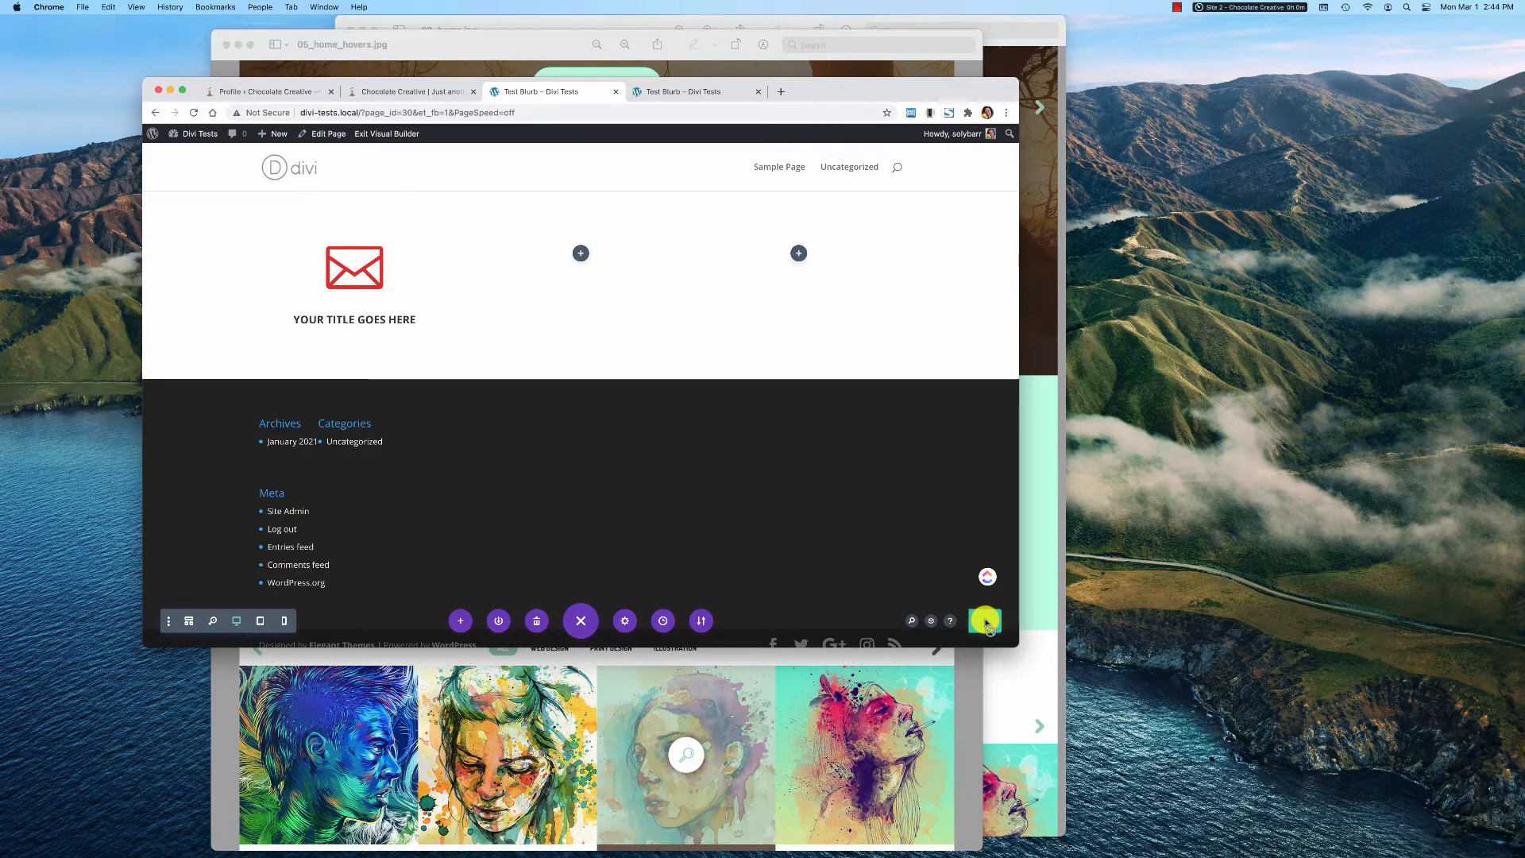
# Save the page, reload the live page to check the blurb's hover movement, and return to the builder
pyautogui.click(985, 622)
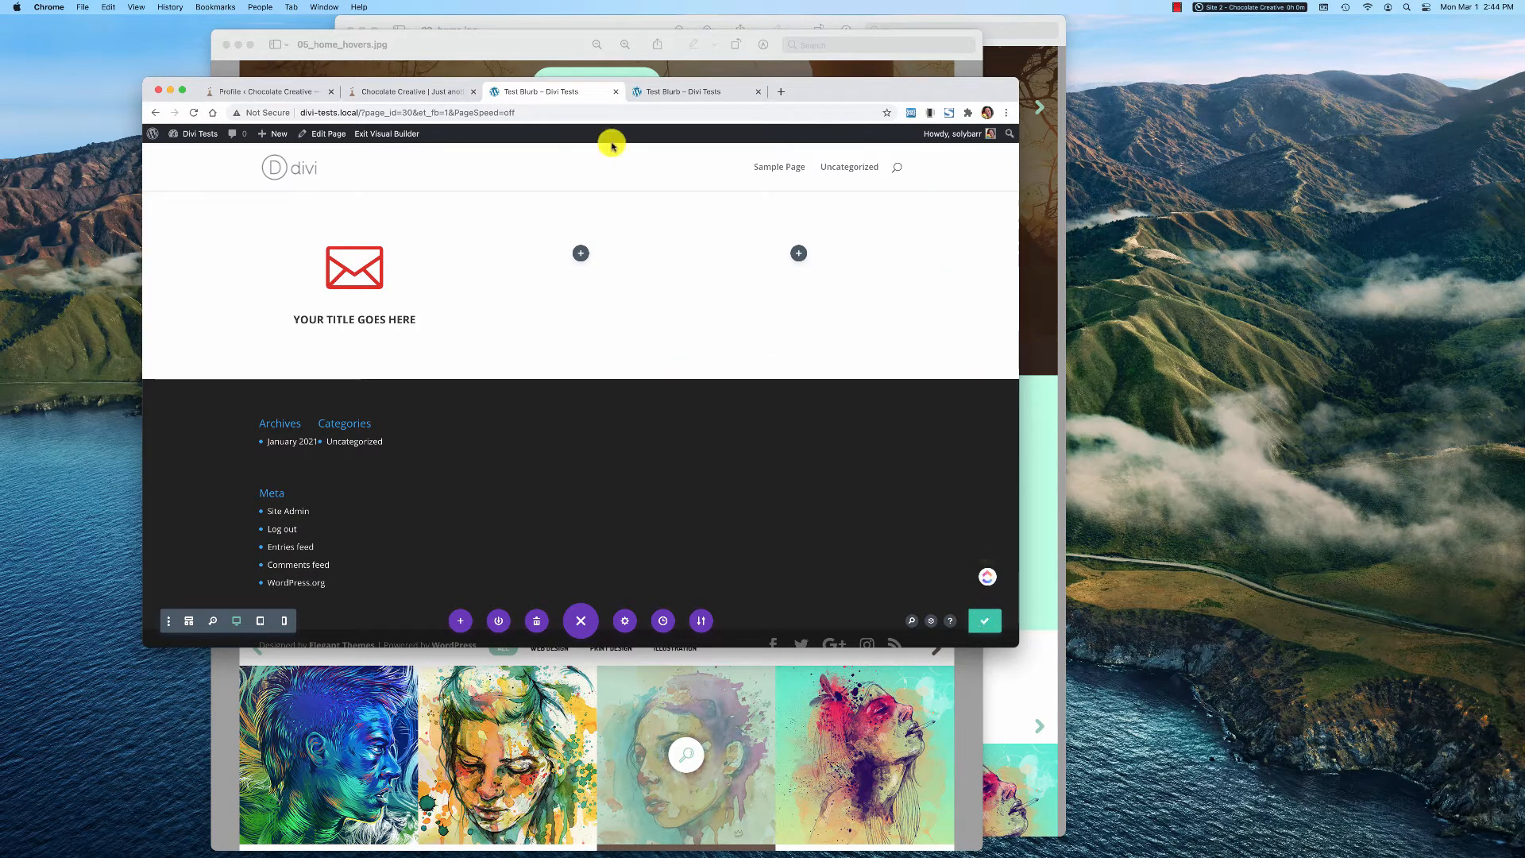
pyautogui.click(663, 92)
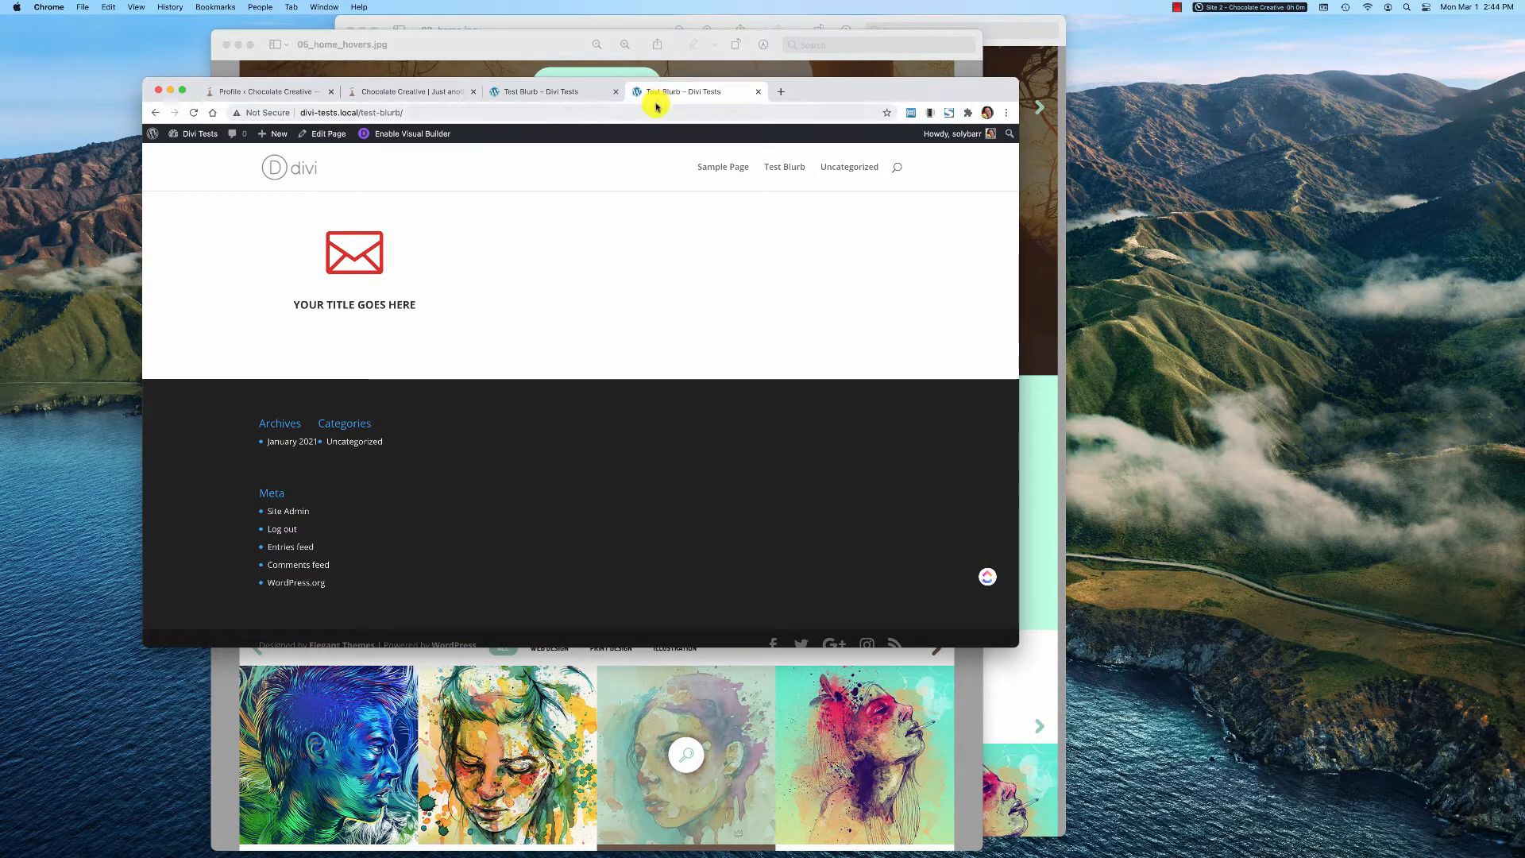
pyautogui.click(193, 113)
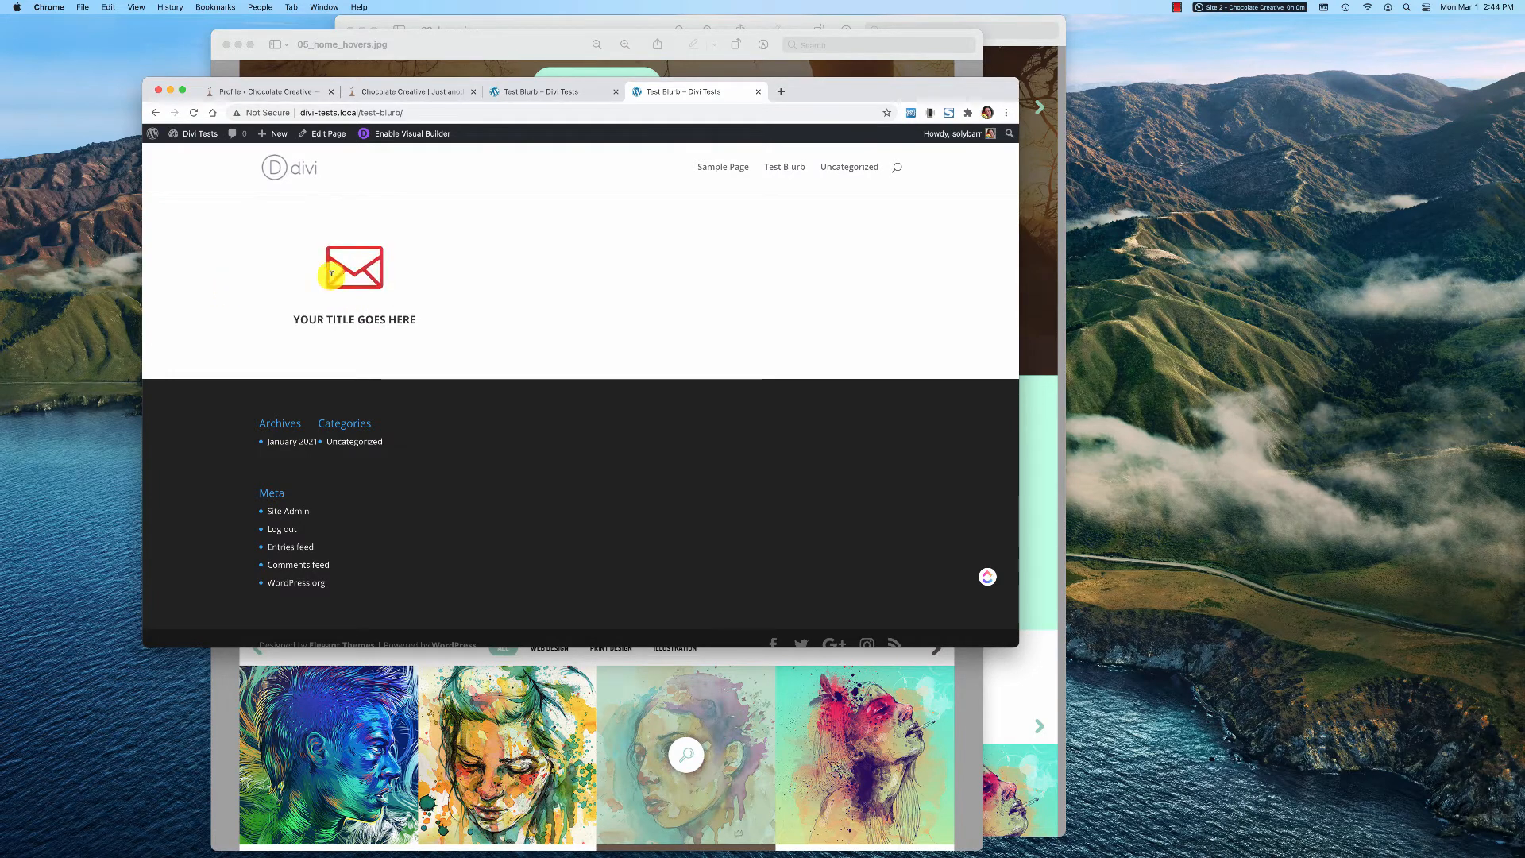
pyautogui.click(558, 93)
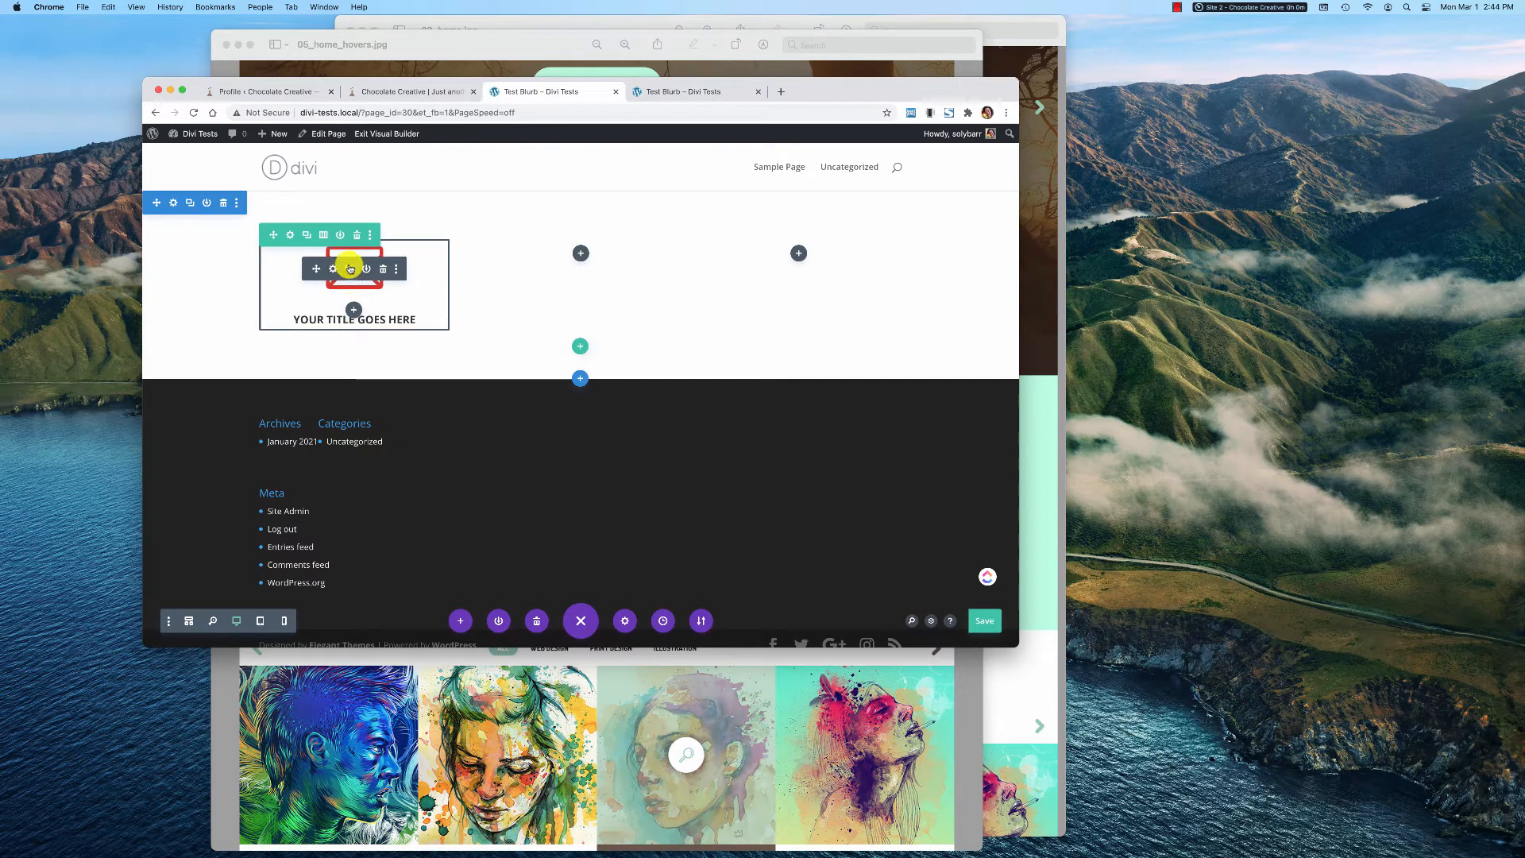
# Duplicate the blurb twice and place the copies in the row's empty second and third columns
pyautogui.click(350, 269)
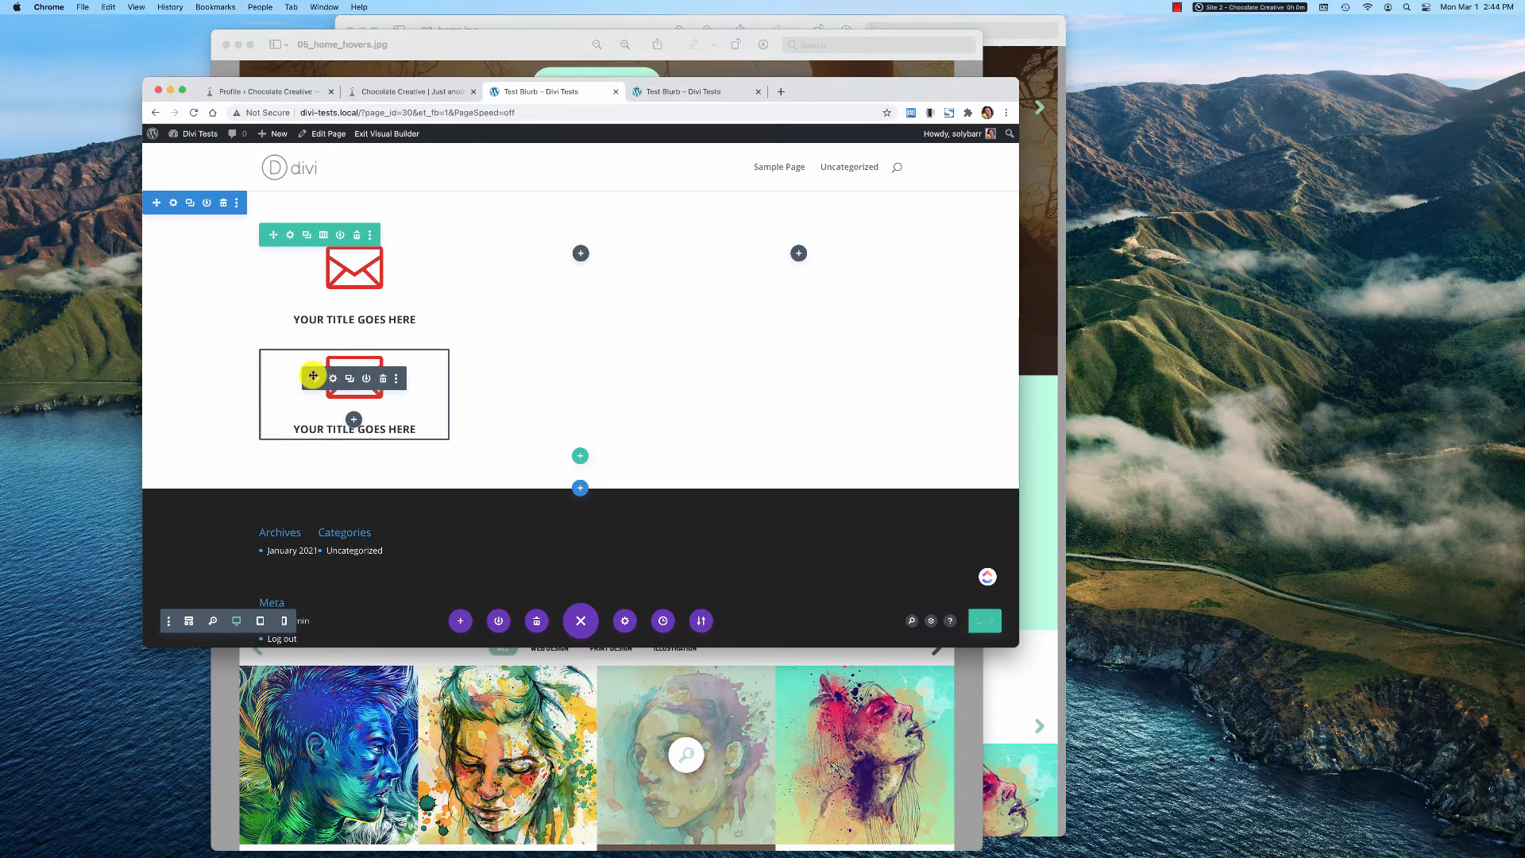
pyautogui.moveTo(313, 375); pyautogui.dragTo(572, 246)
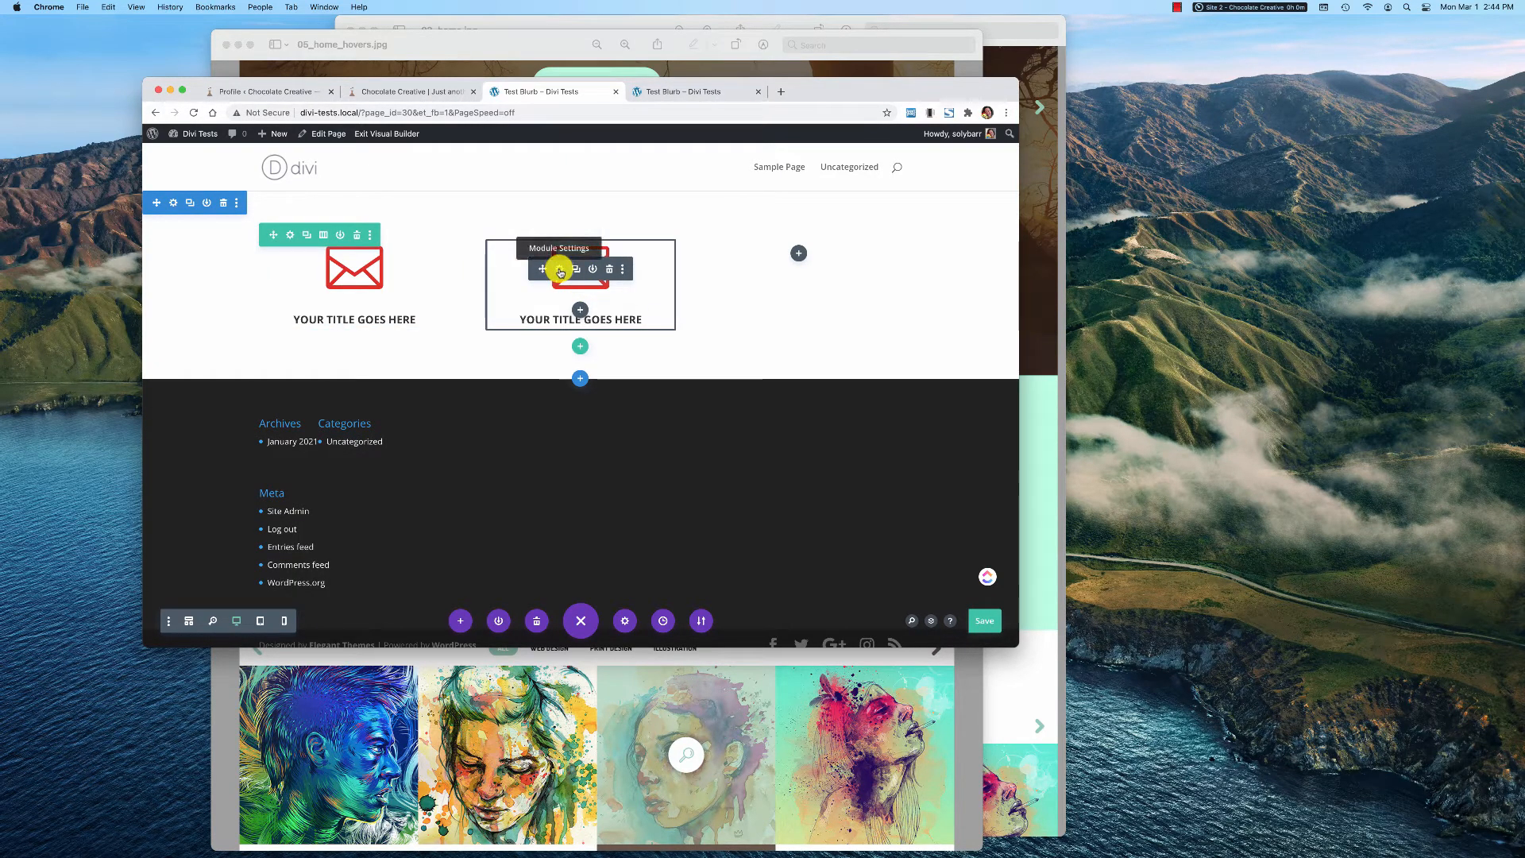
pyautogui.click(560, 271)
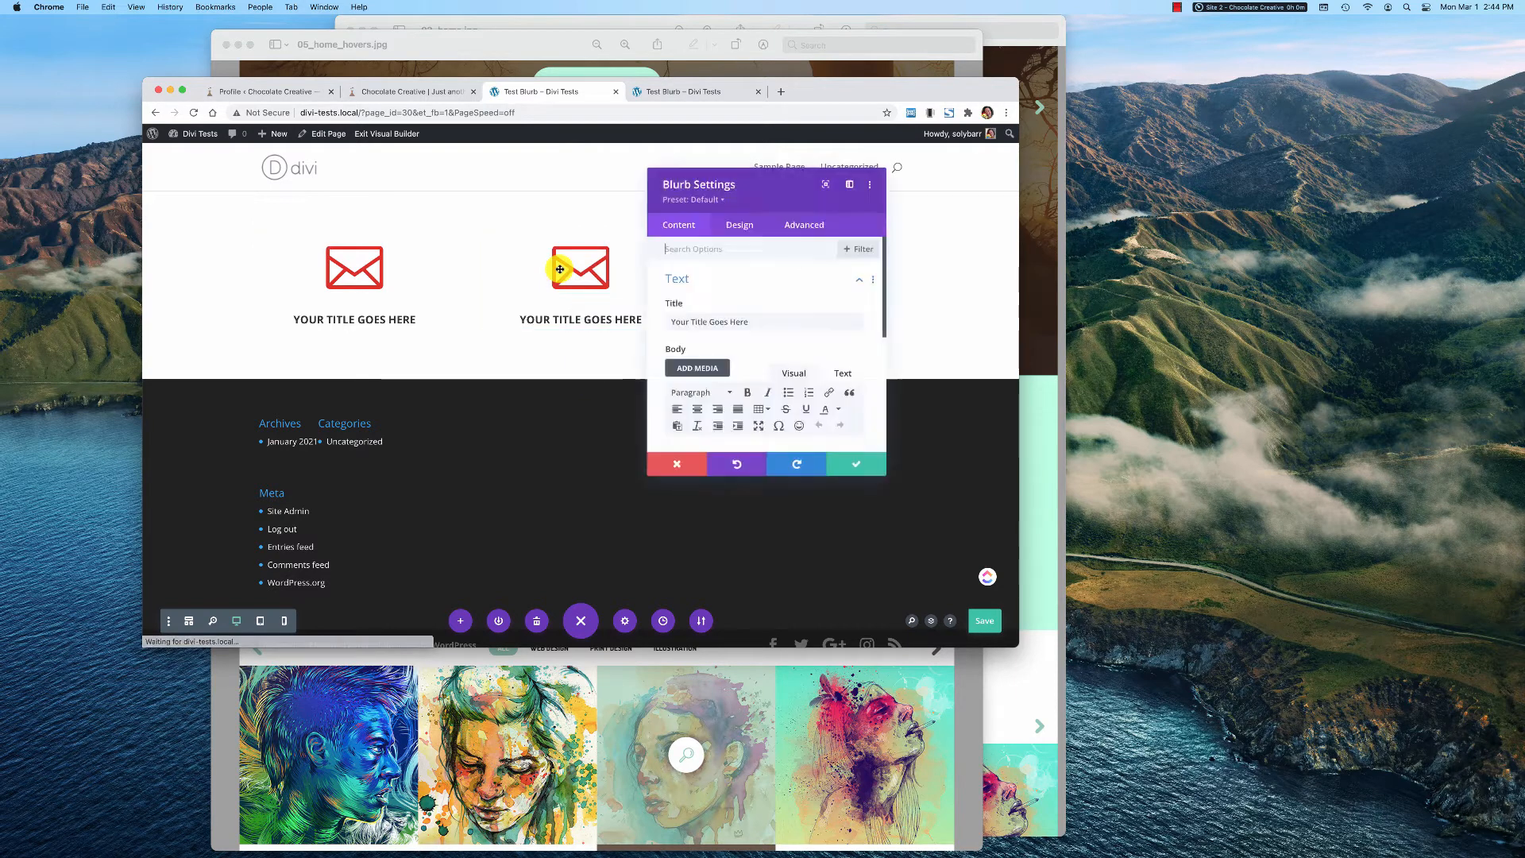
pyautogui.click(688, 468)
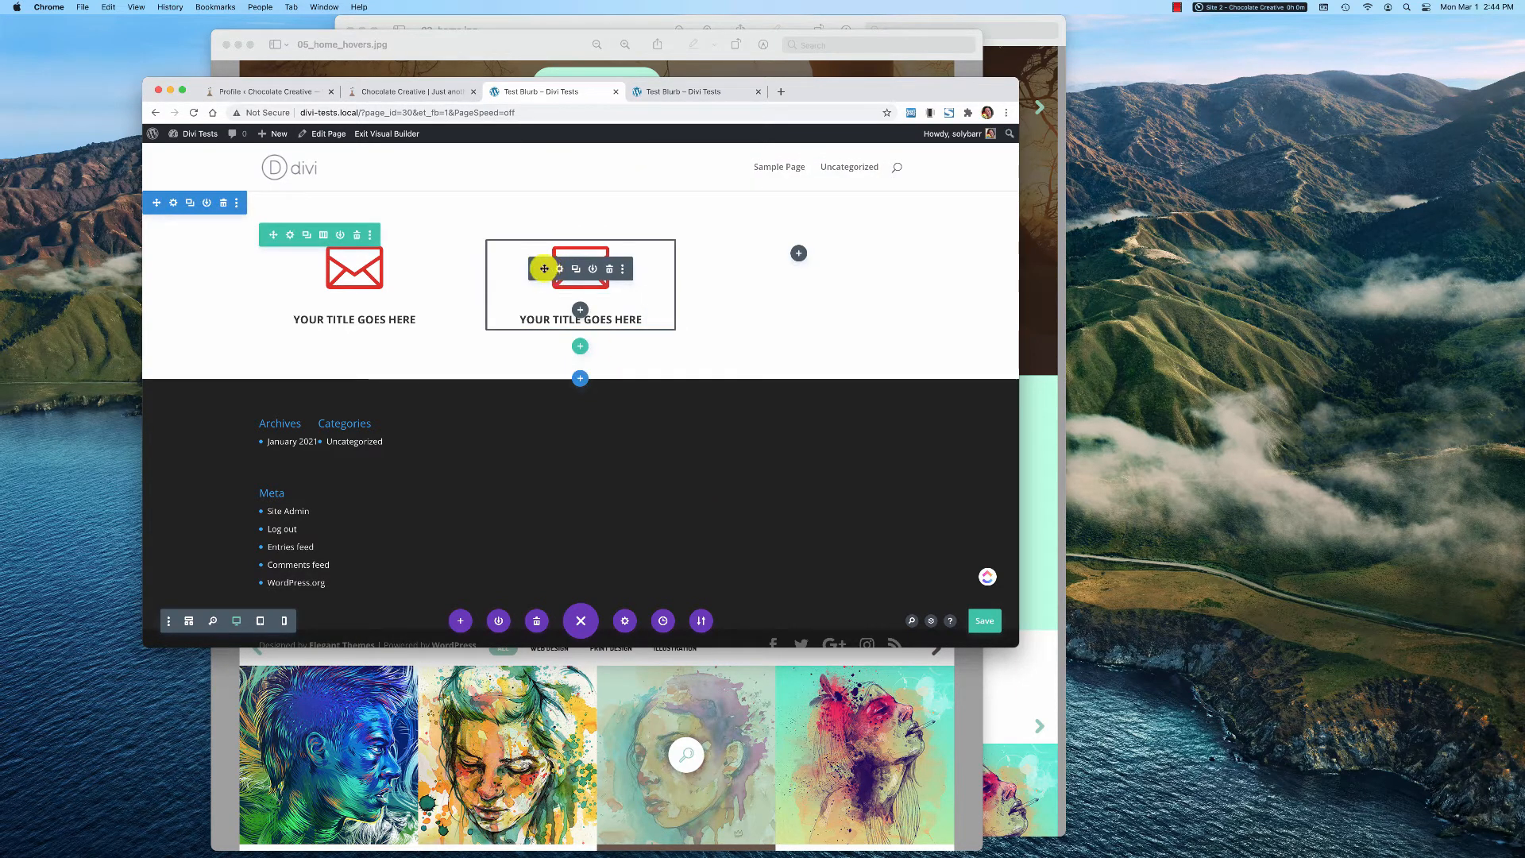
pyautogui.click(576, 270)
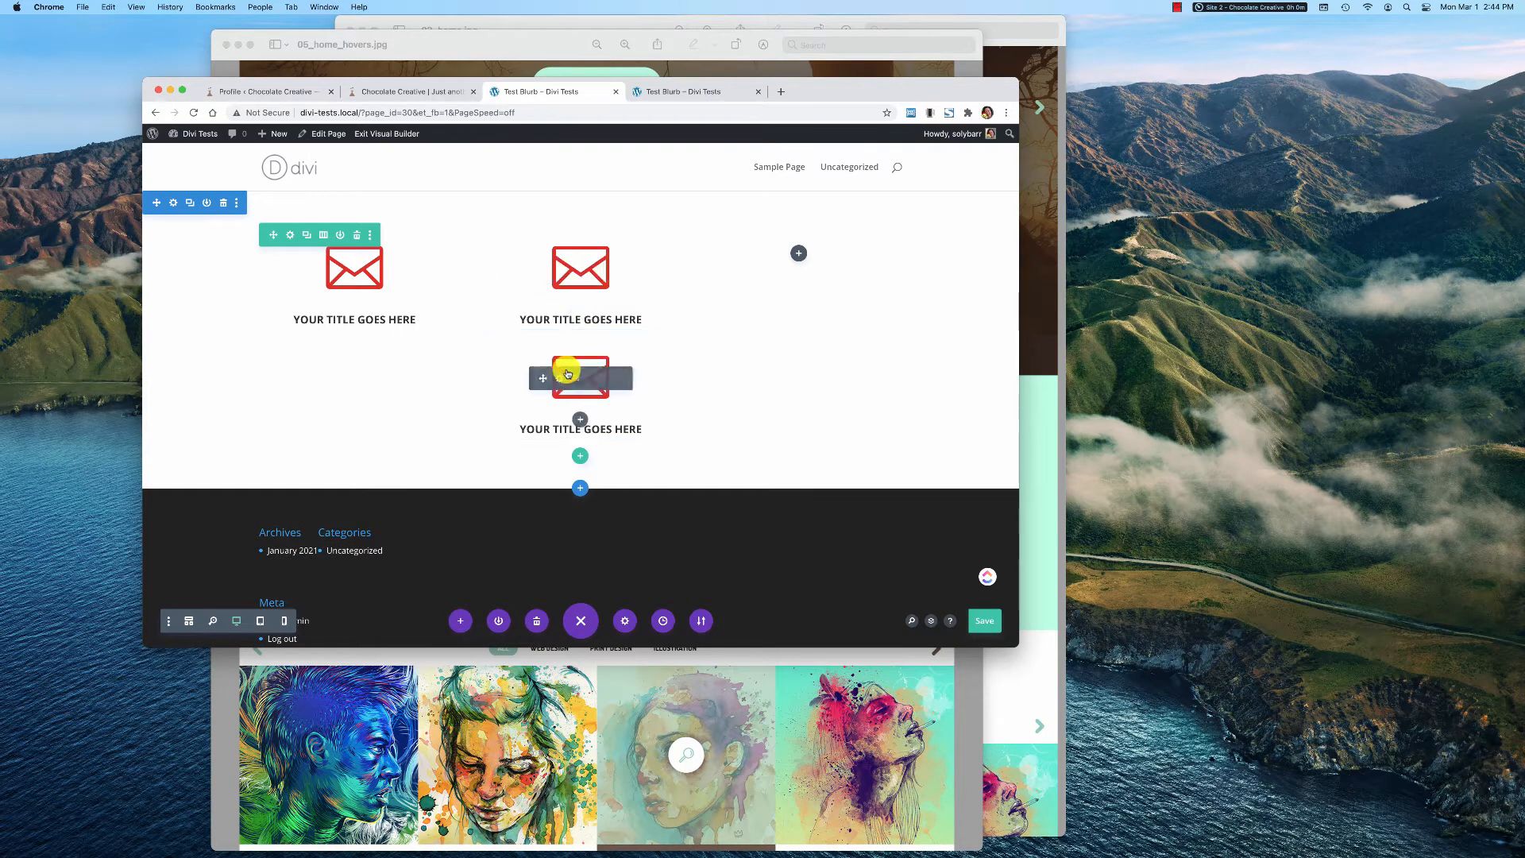
pyautogui.moveTo(541, 375); pyautogui.dragTo(794, 232)
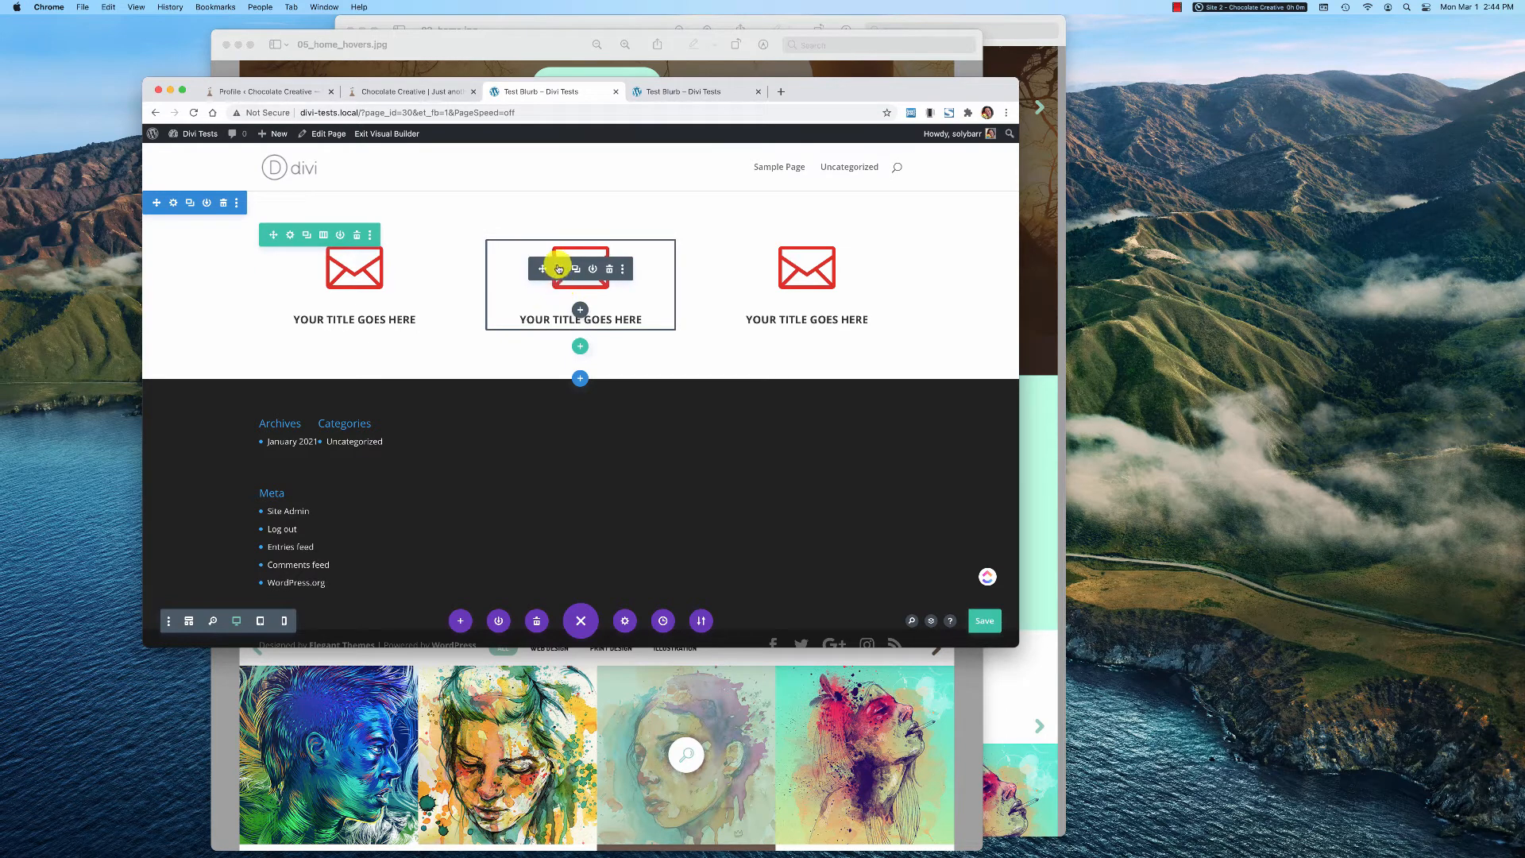
# Change the middle blurb's icon to the ID card icon and save the module settings
pyautogui.click(559, 269)
pyautogui.scroll(-5, 754, 351)
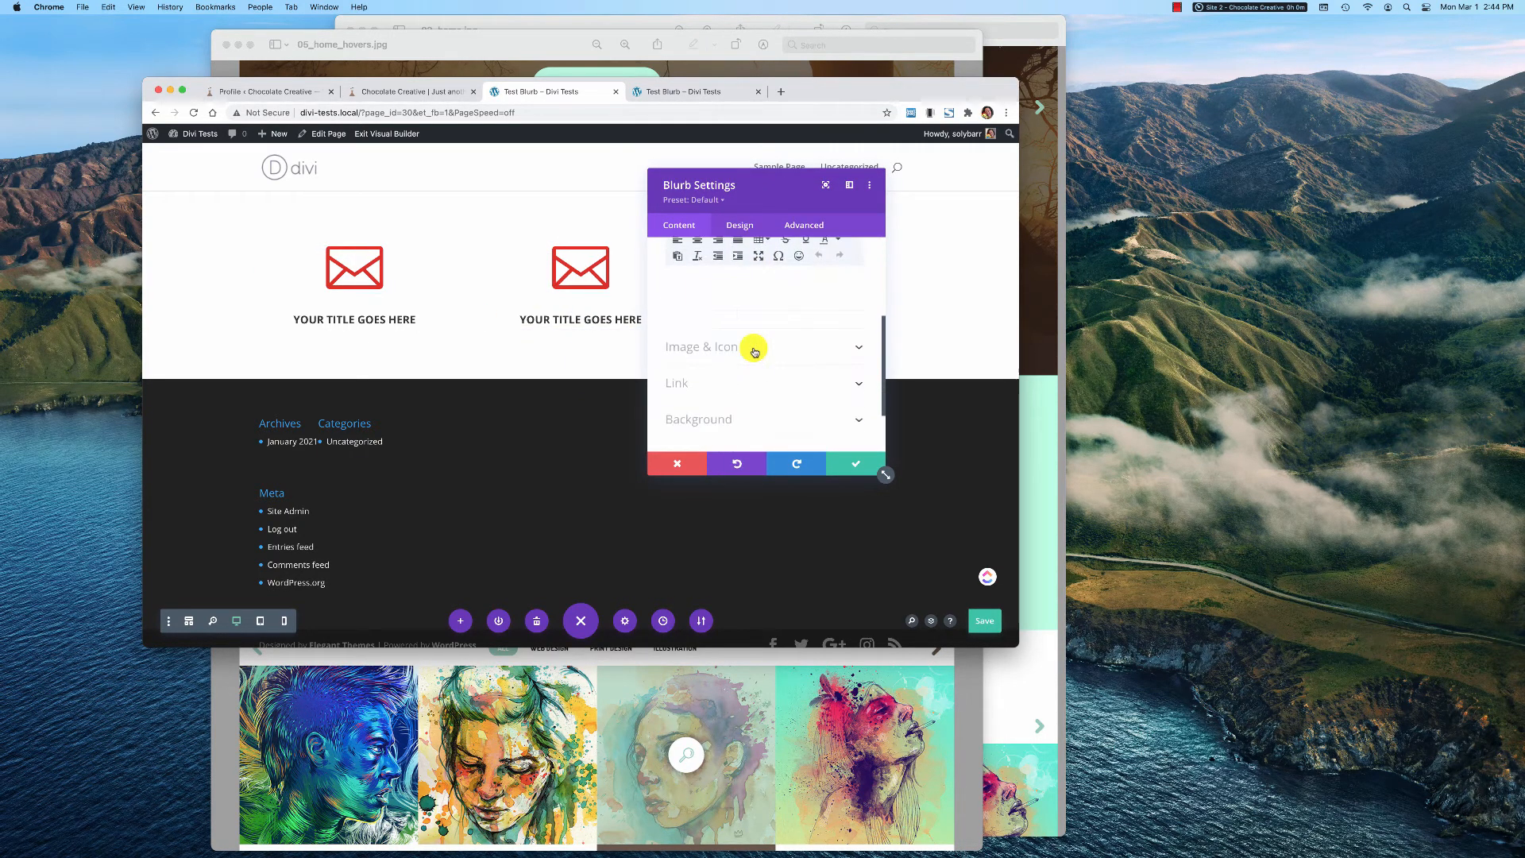
pyautogui.click(754, 351)
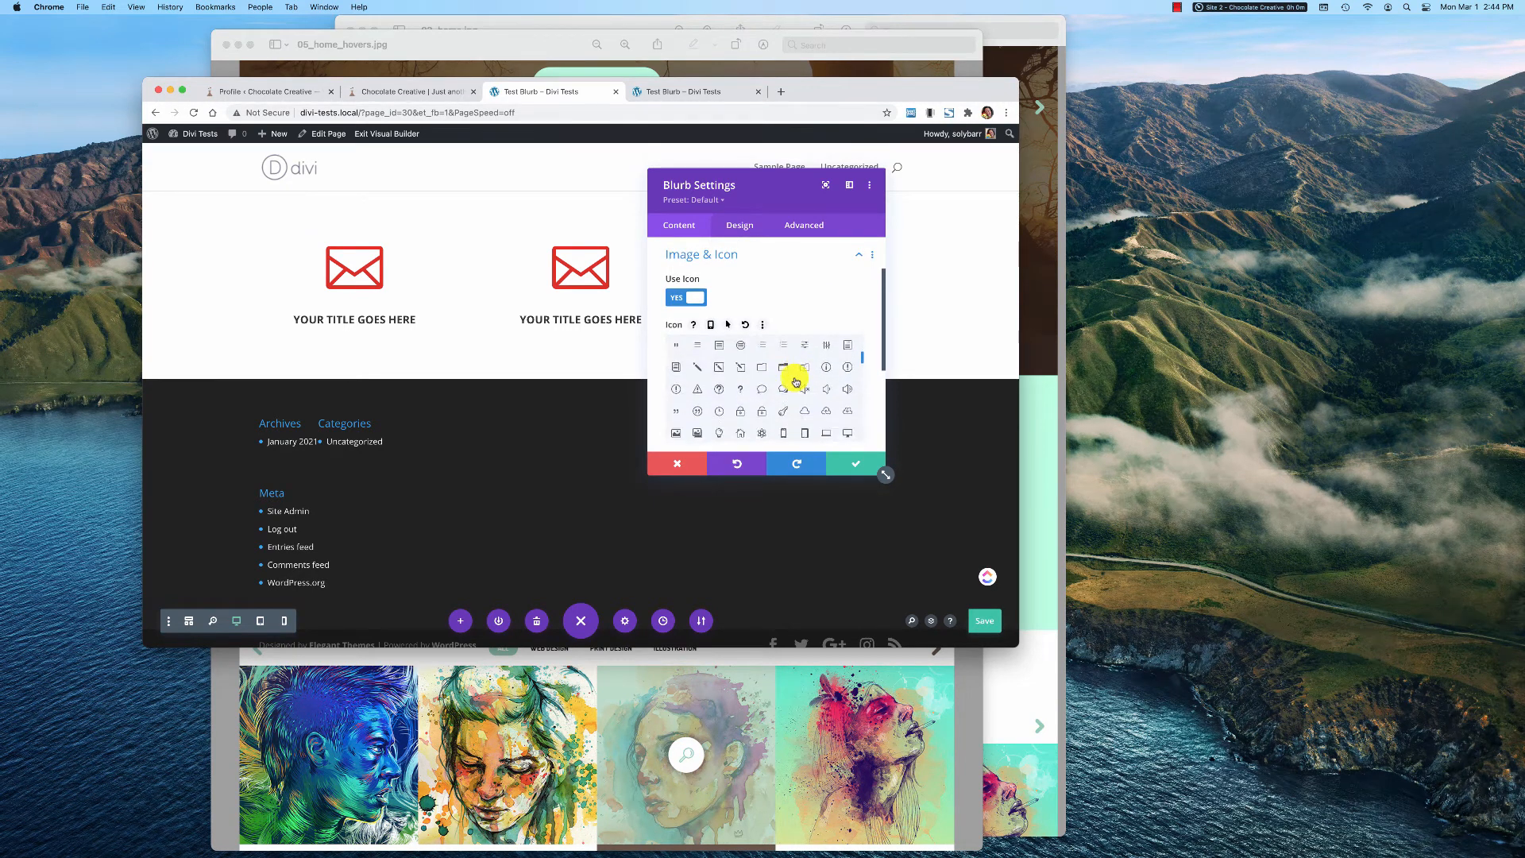
pyautogui.scroll(-3, 795, 382)
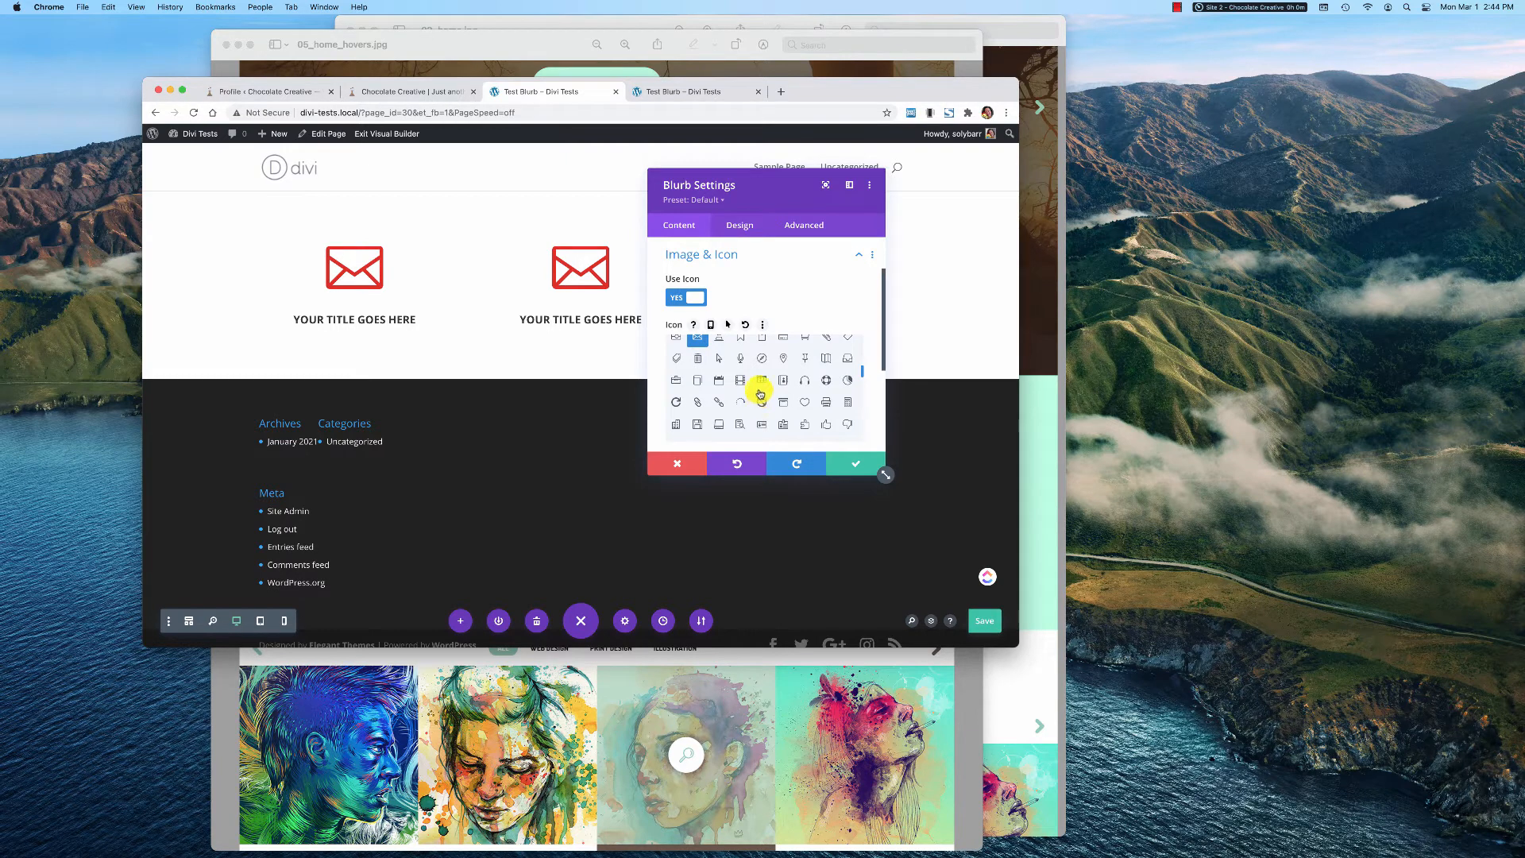
pyautogui.click(783, 380)
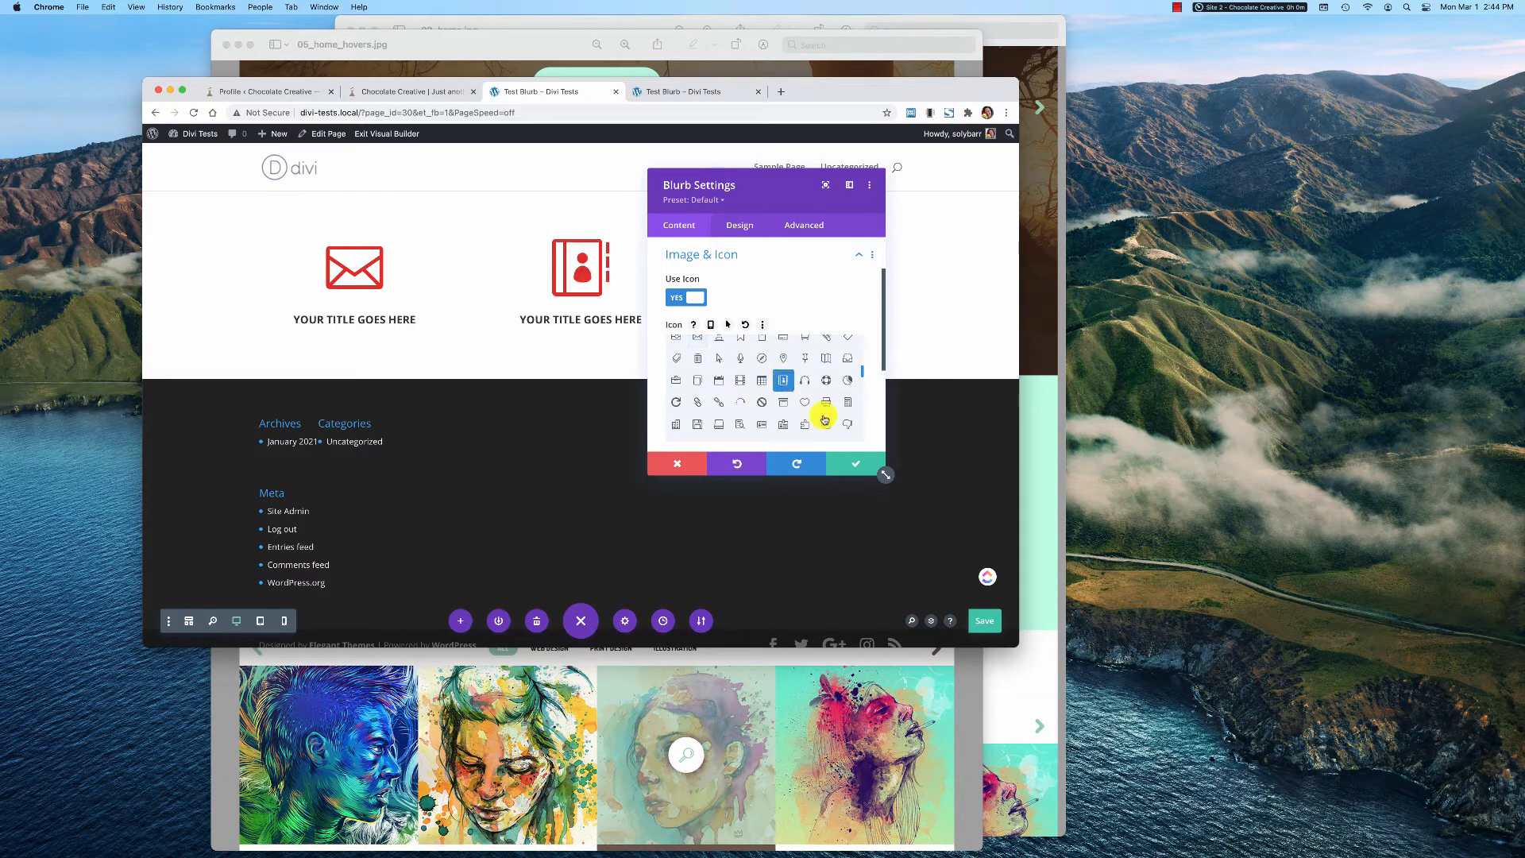
pyautogui.click(764, 427)
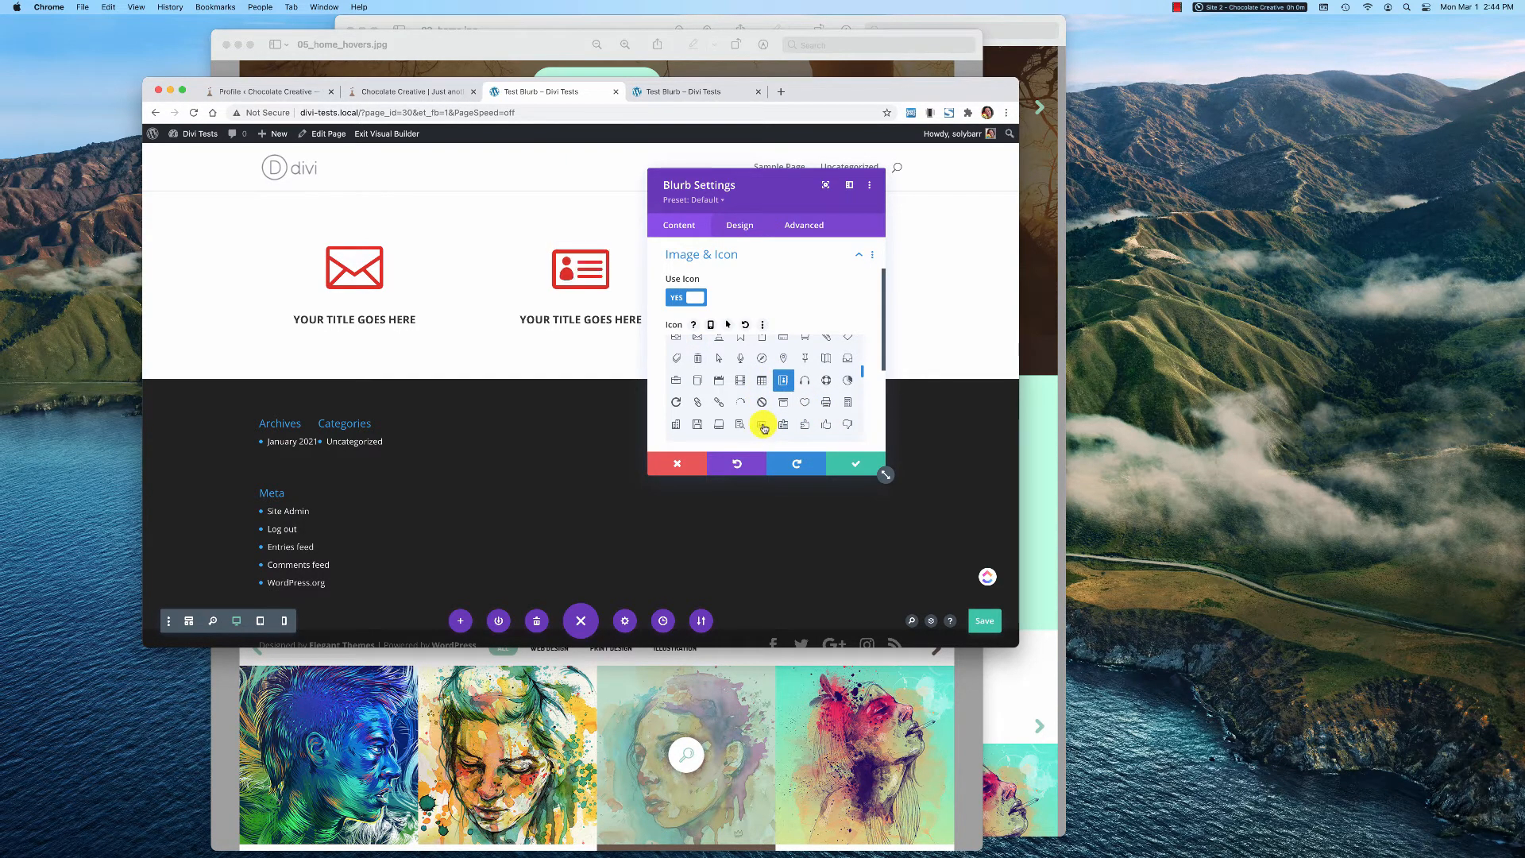
pyautogui.click(843, 461)
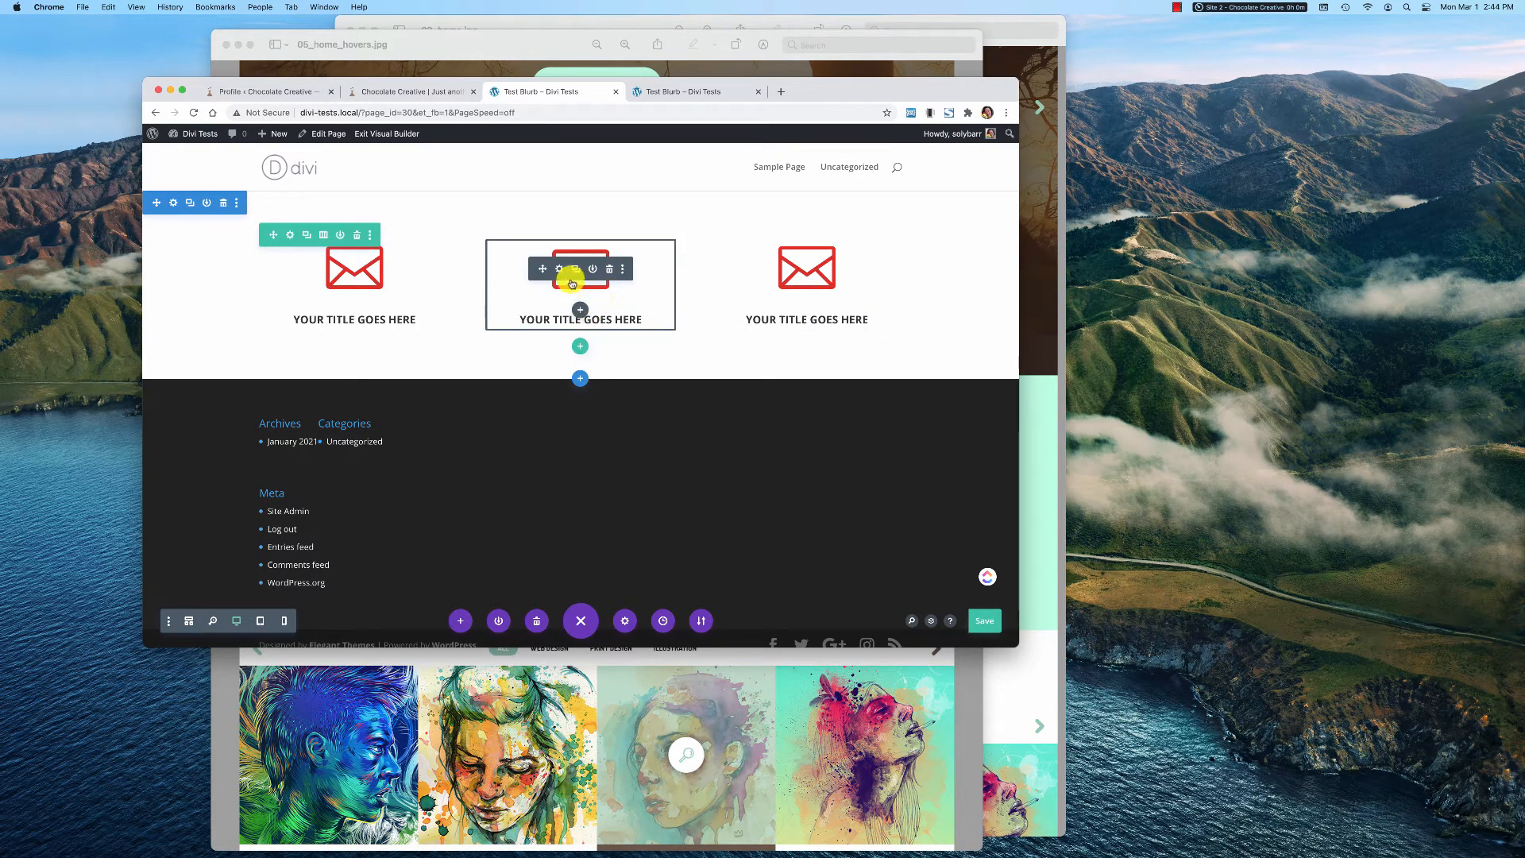
# Open the middle blurb's settings in an enlarged window and examine its Sizing and Spacing design options
pyautogui.click(562, 270)
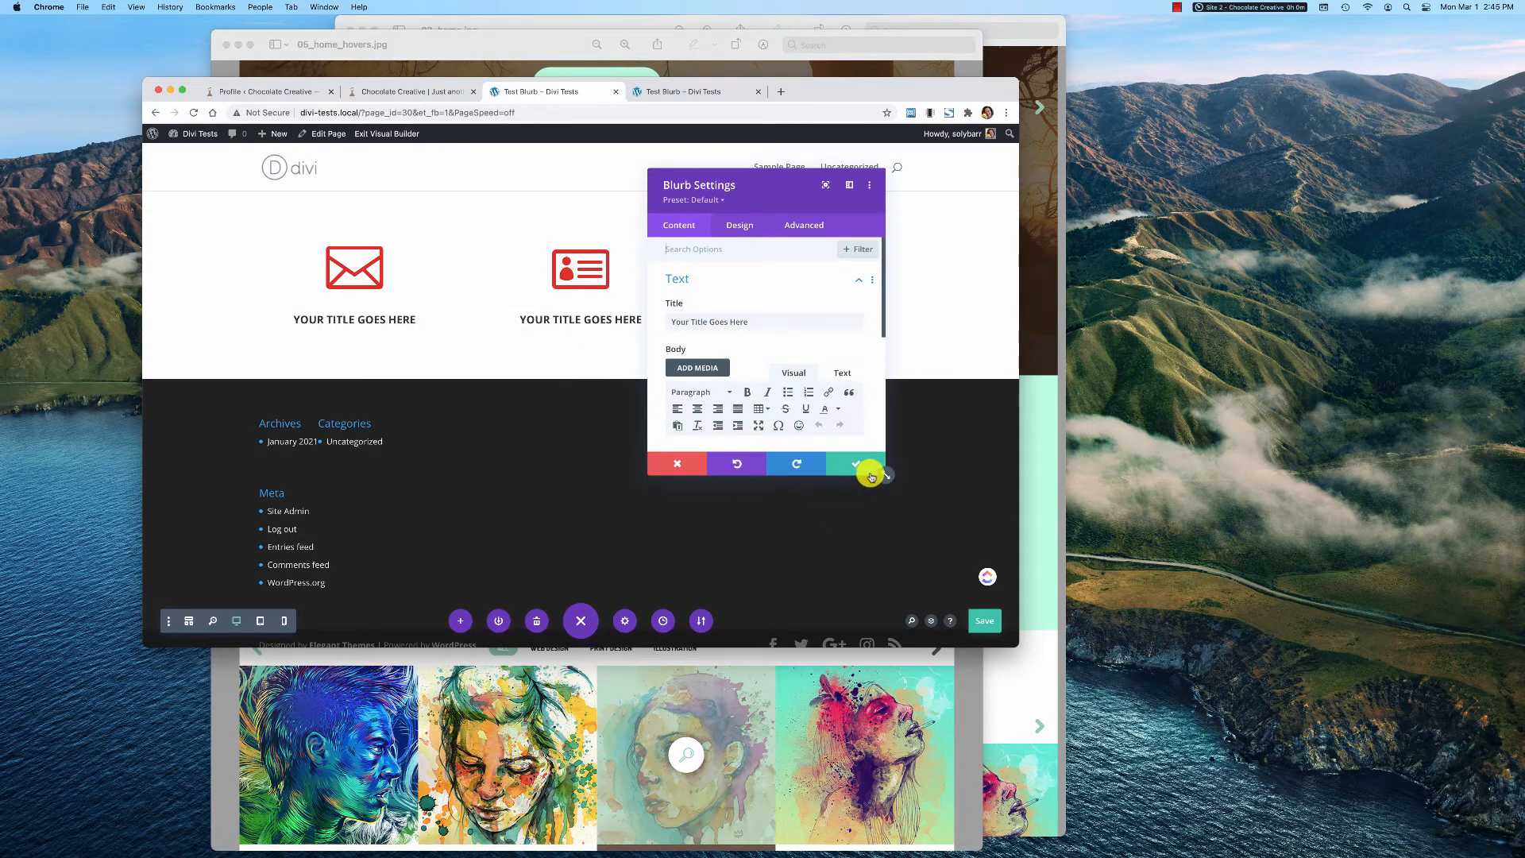
pyautogui.moveTo(881, 474); pyautogui.dragTo(887, 688)
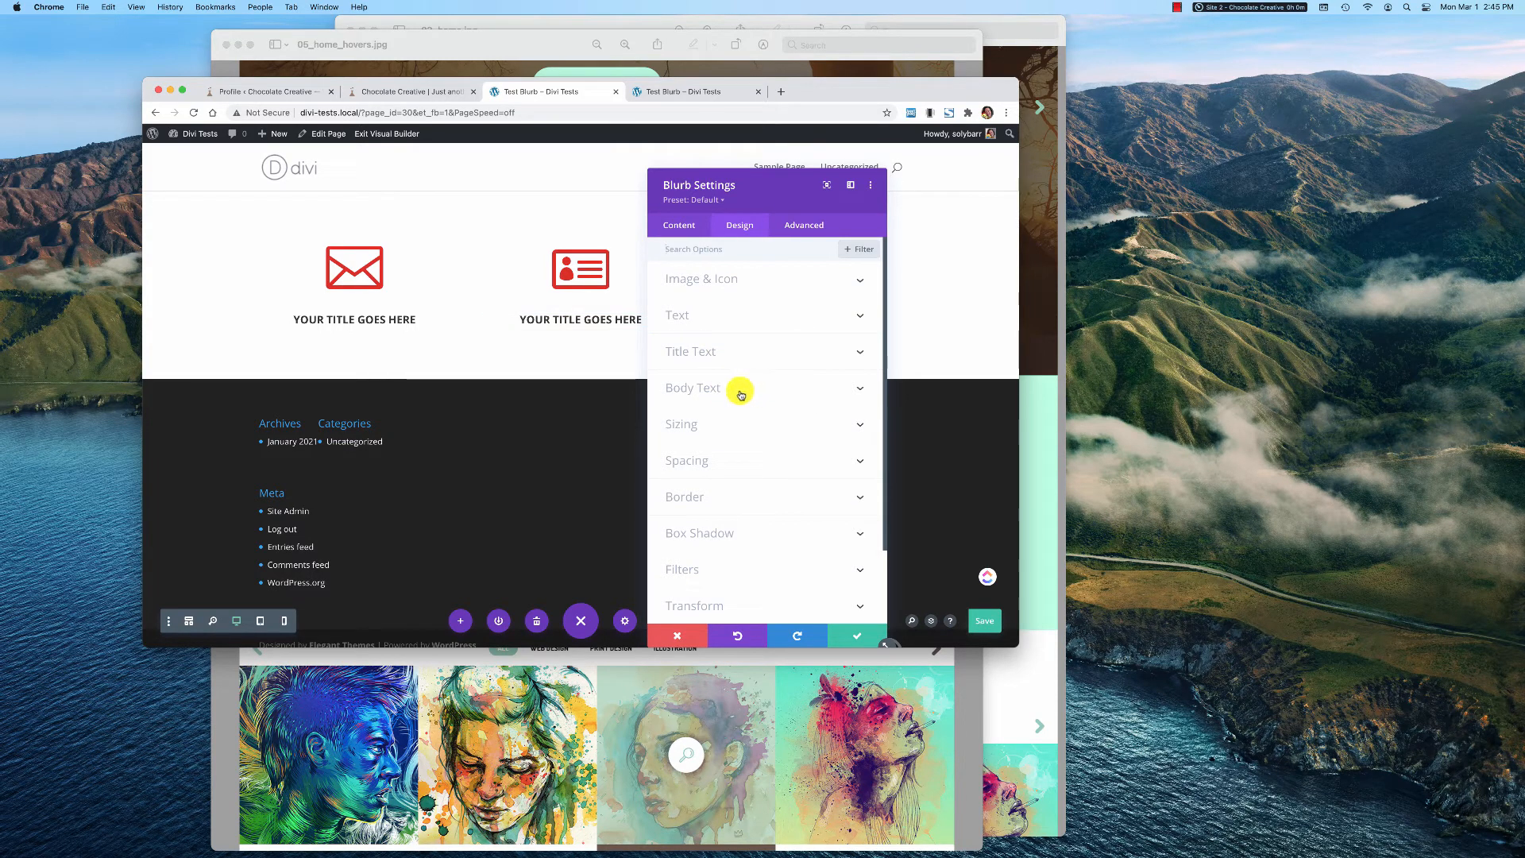
pyautogui.scroll(-3, 747, 425)
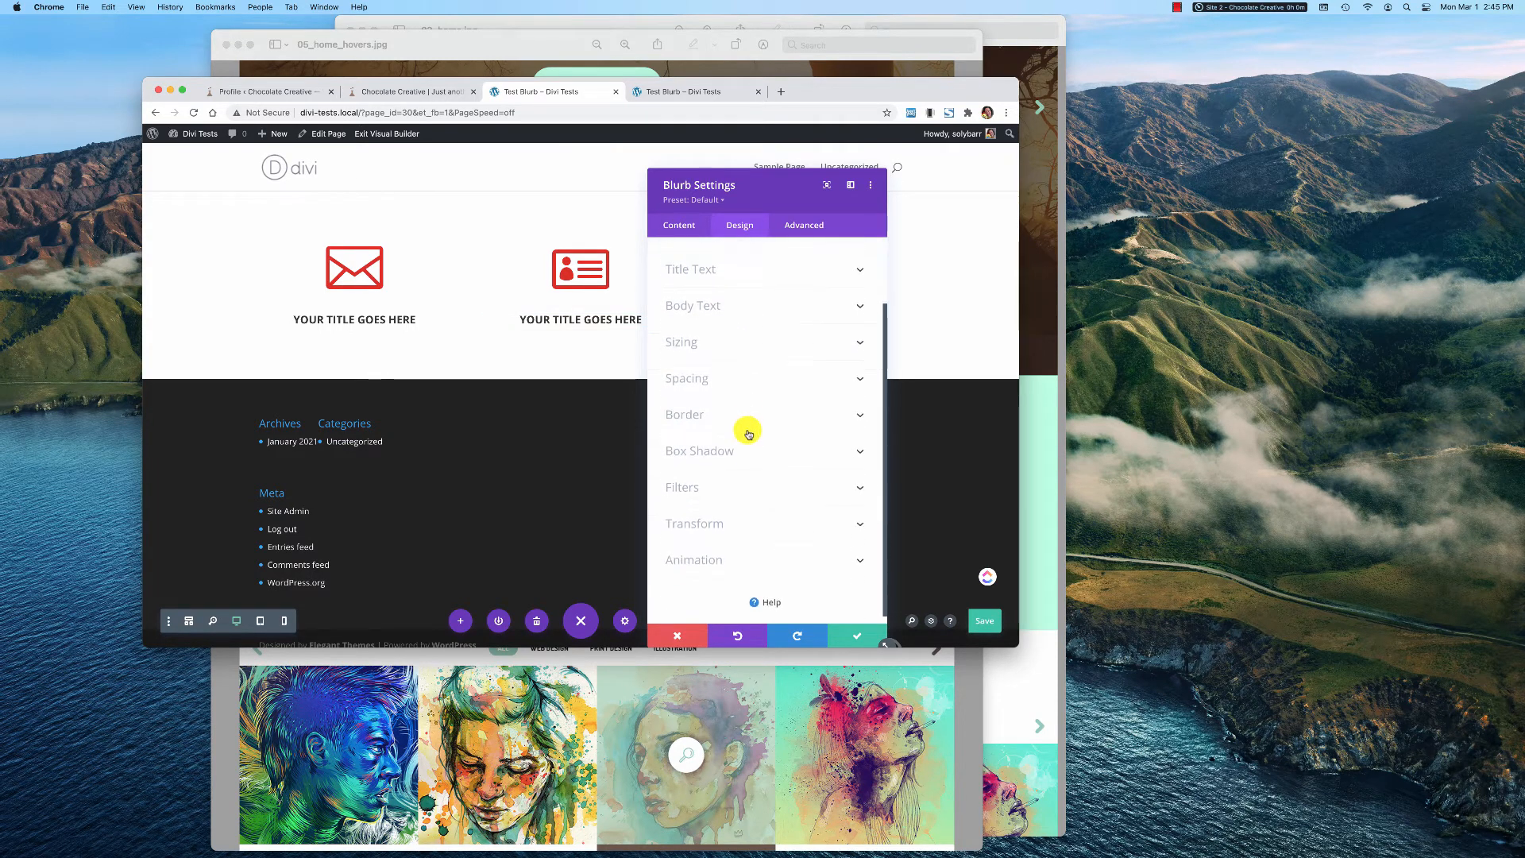
pyautogui.click(741, 333)
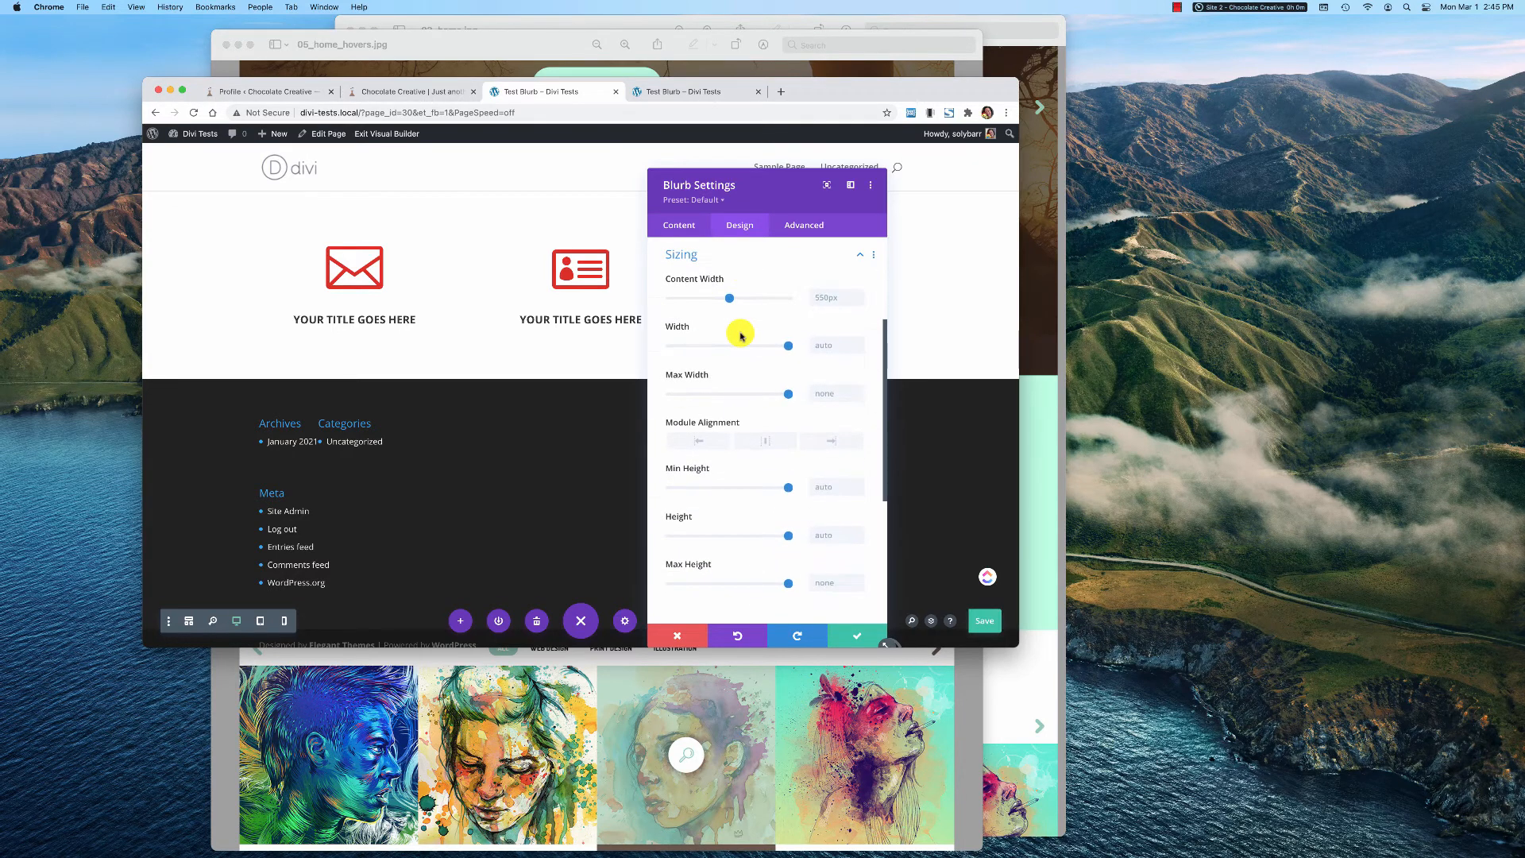
pyautogui.scroll(3, 739, 310)
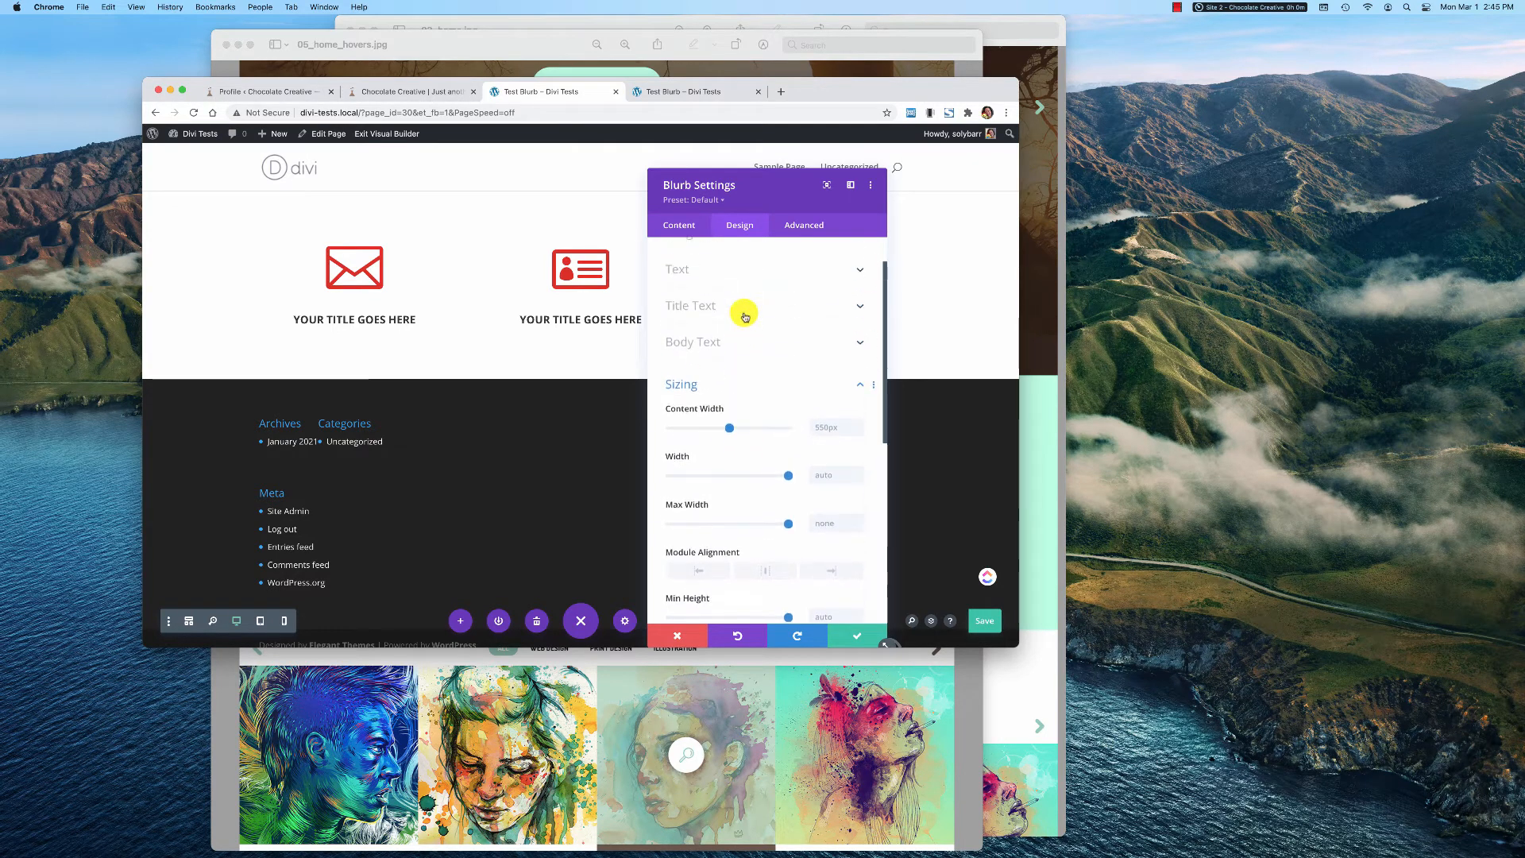
pyautogui.click(859, 384)
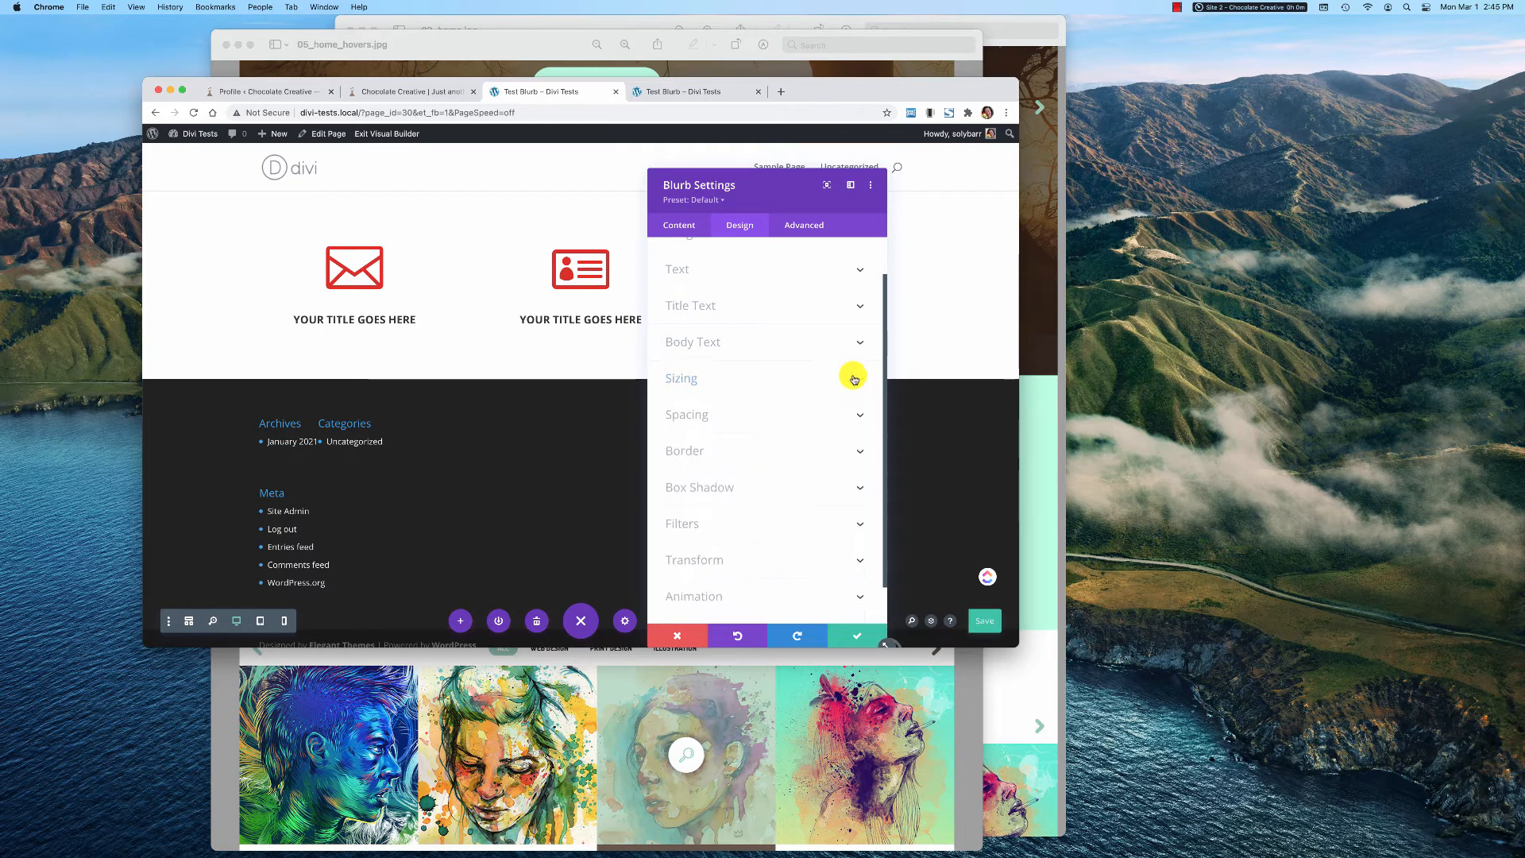
pyautogui.click(791, 372)
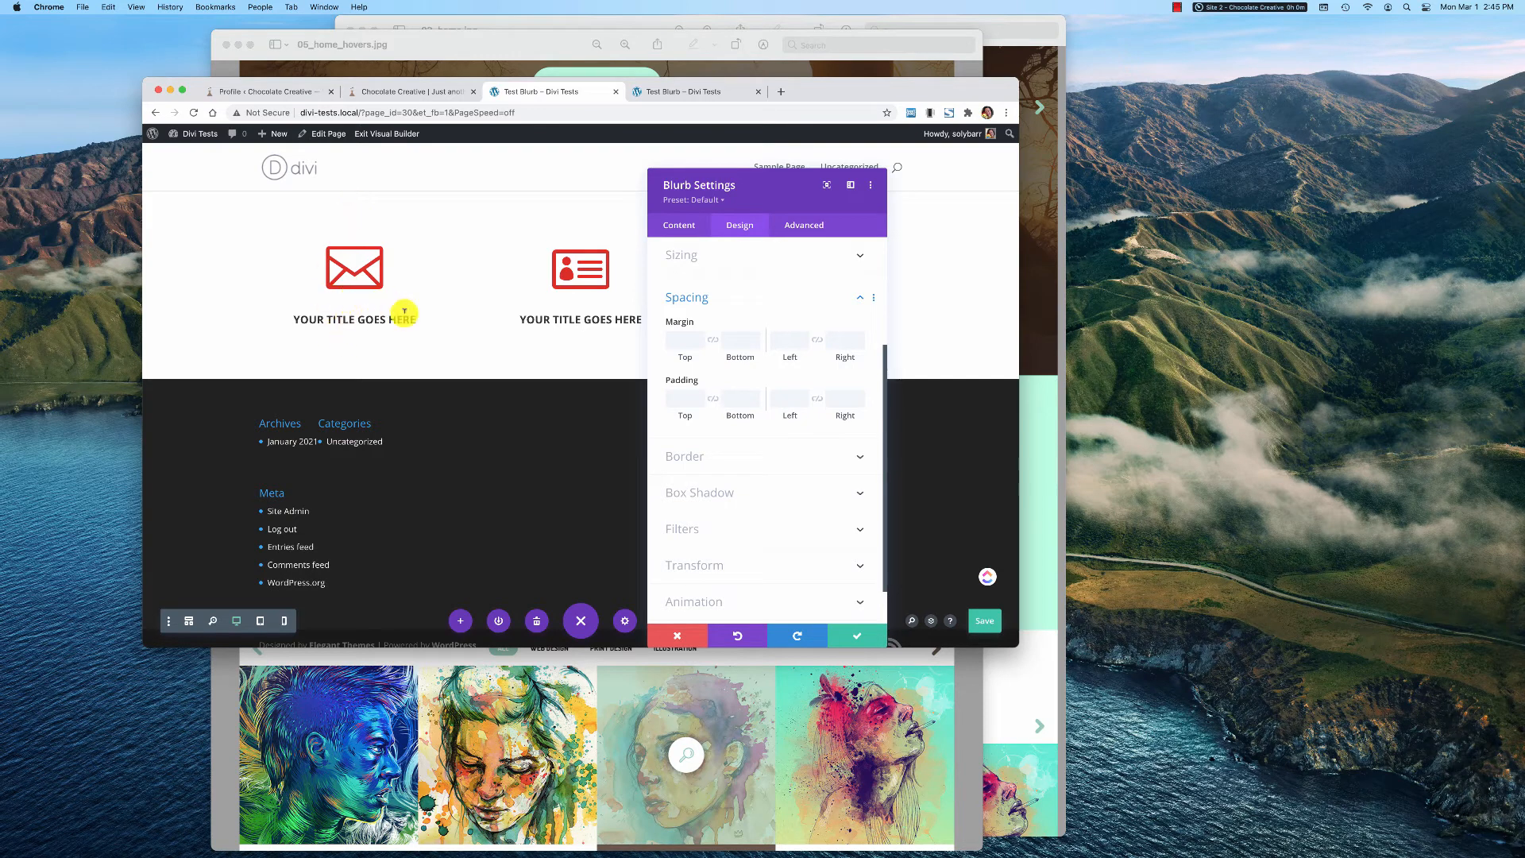
pyautogui.scroll(-2, 818, 410)
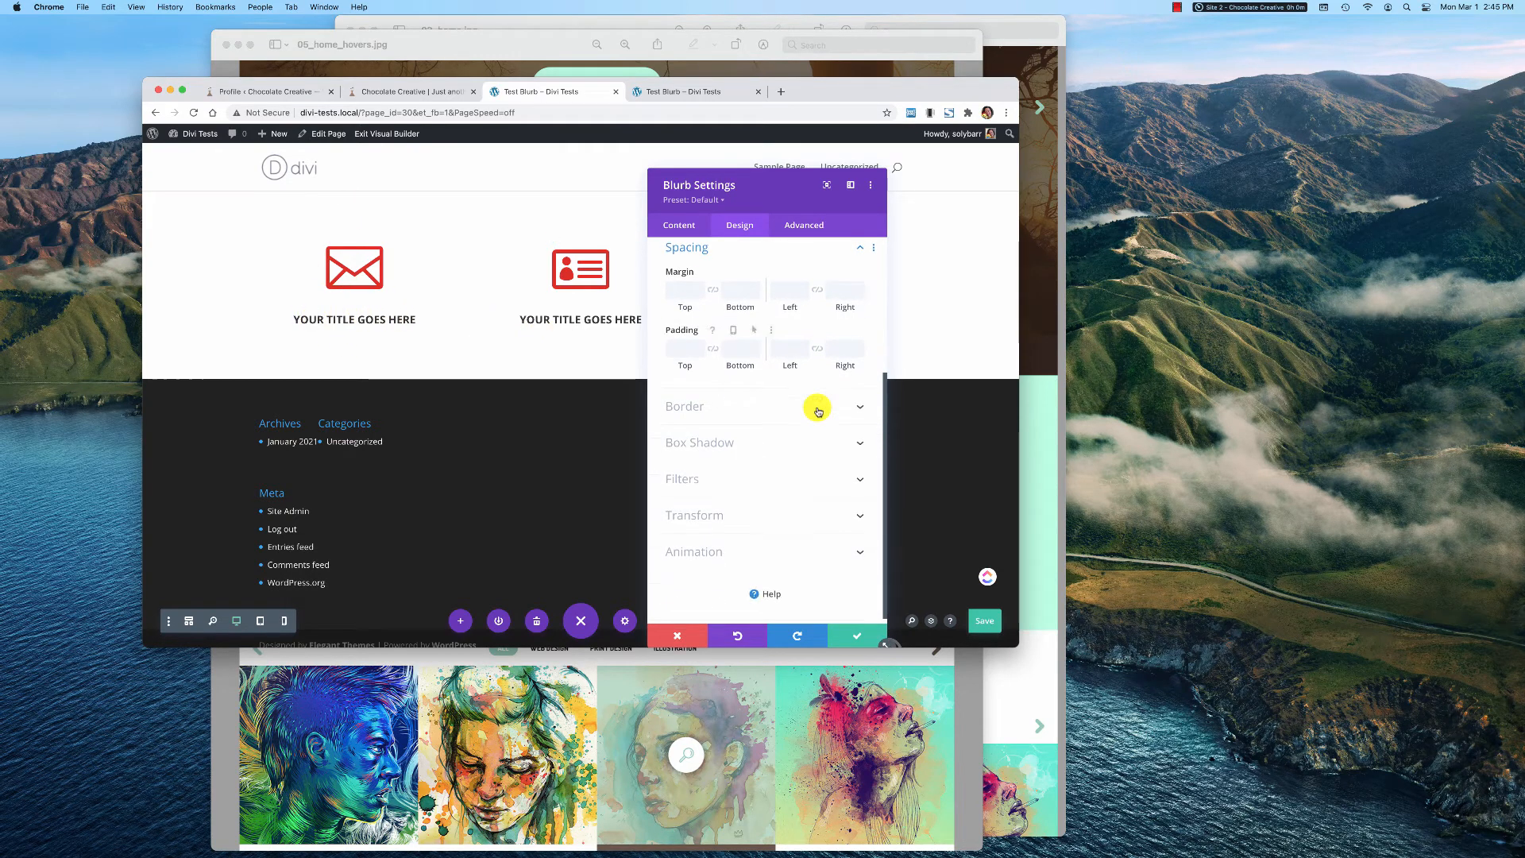
# Set the middle blurb's border width to 1px on all sides
pyautogui.click(819, 404)
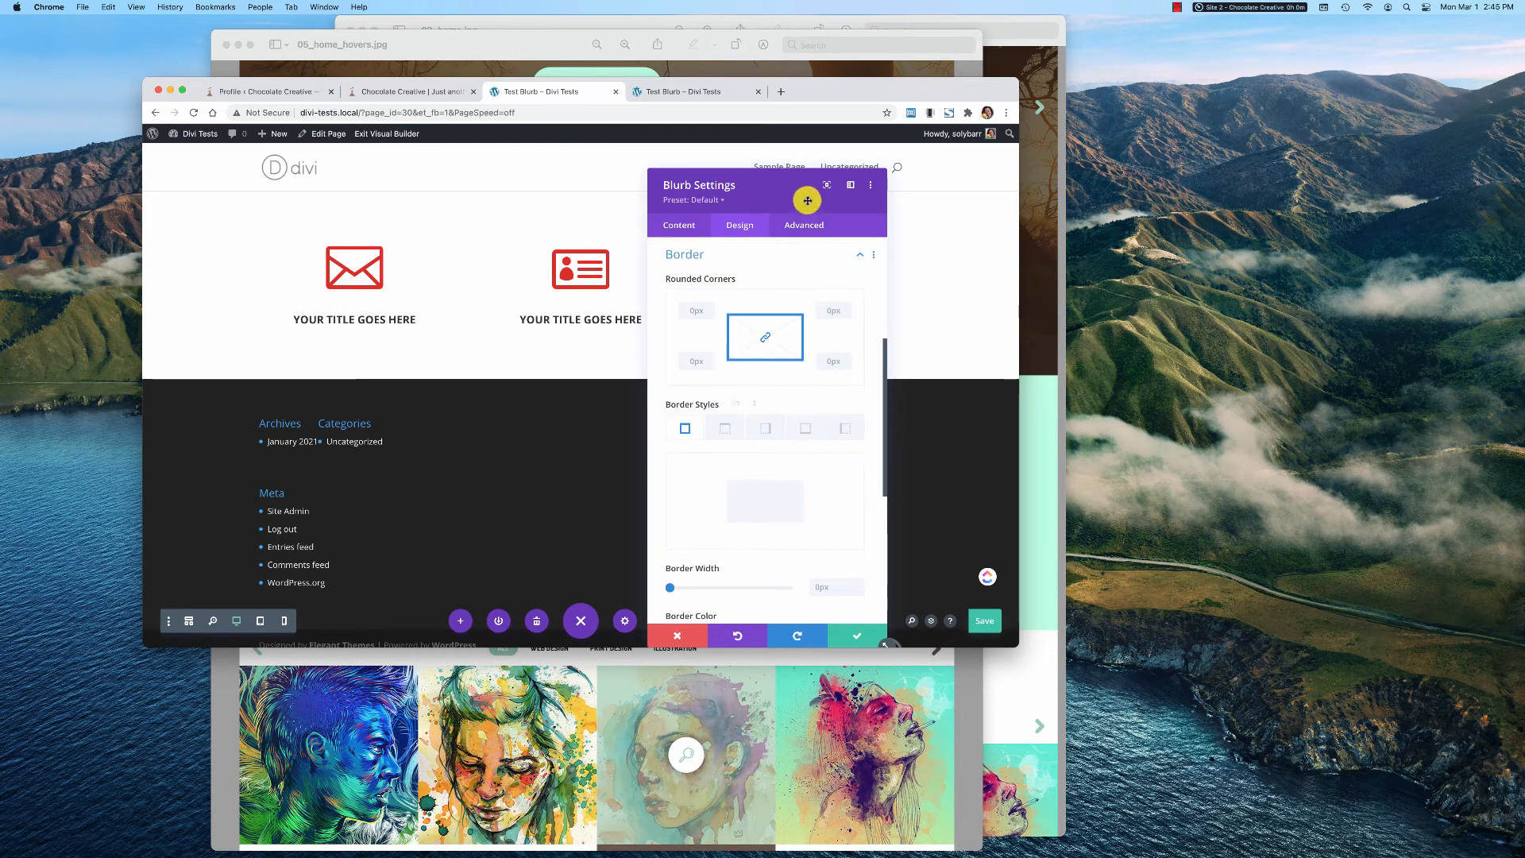
pyautogui.moveTo(794, 187); pyautogui.dragTo(892, 180)
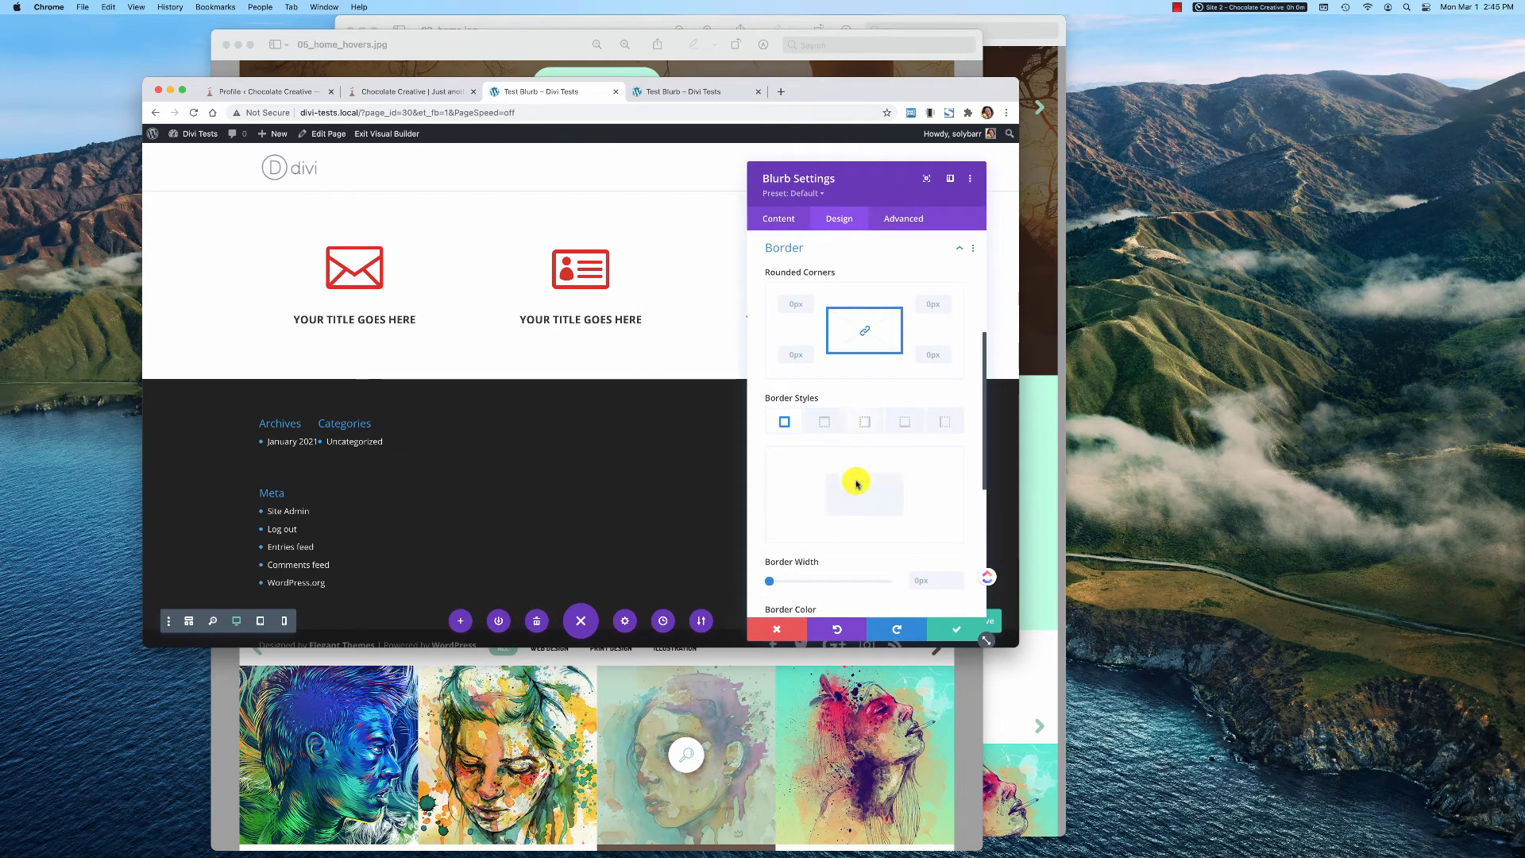
pyautogui.scroll(-3, 935, 558)
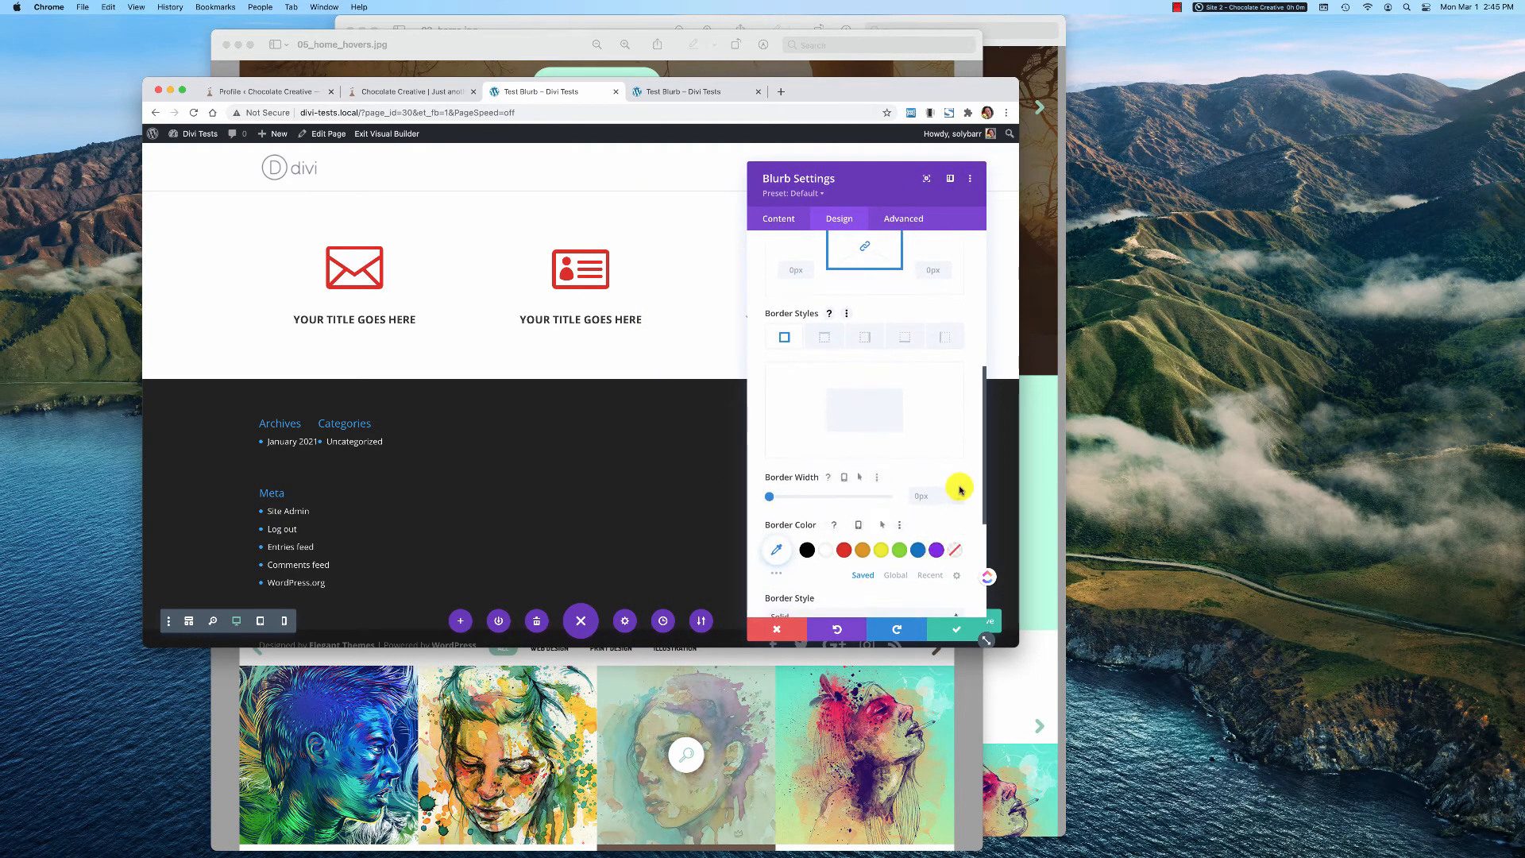
pyautogui.click(959, 492)
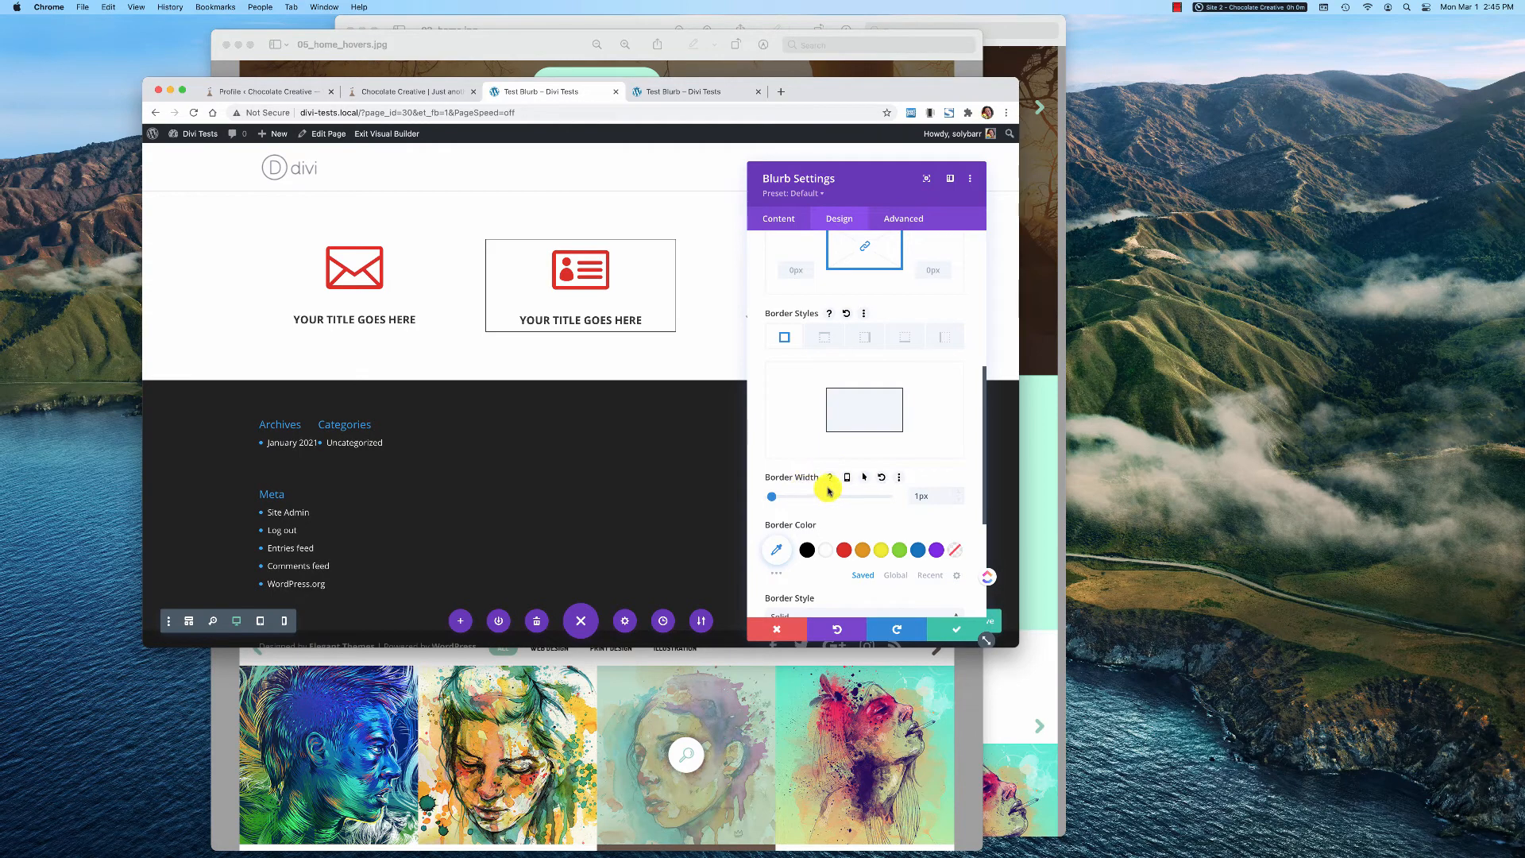
# Apply the inner box shadow preset with evenly shaded edges to the middle blurb and review its shadow options
pyautogui.scroll(-7, 829, 490)
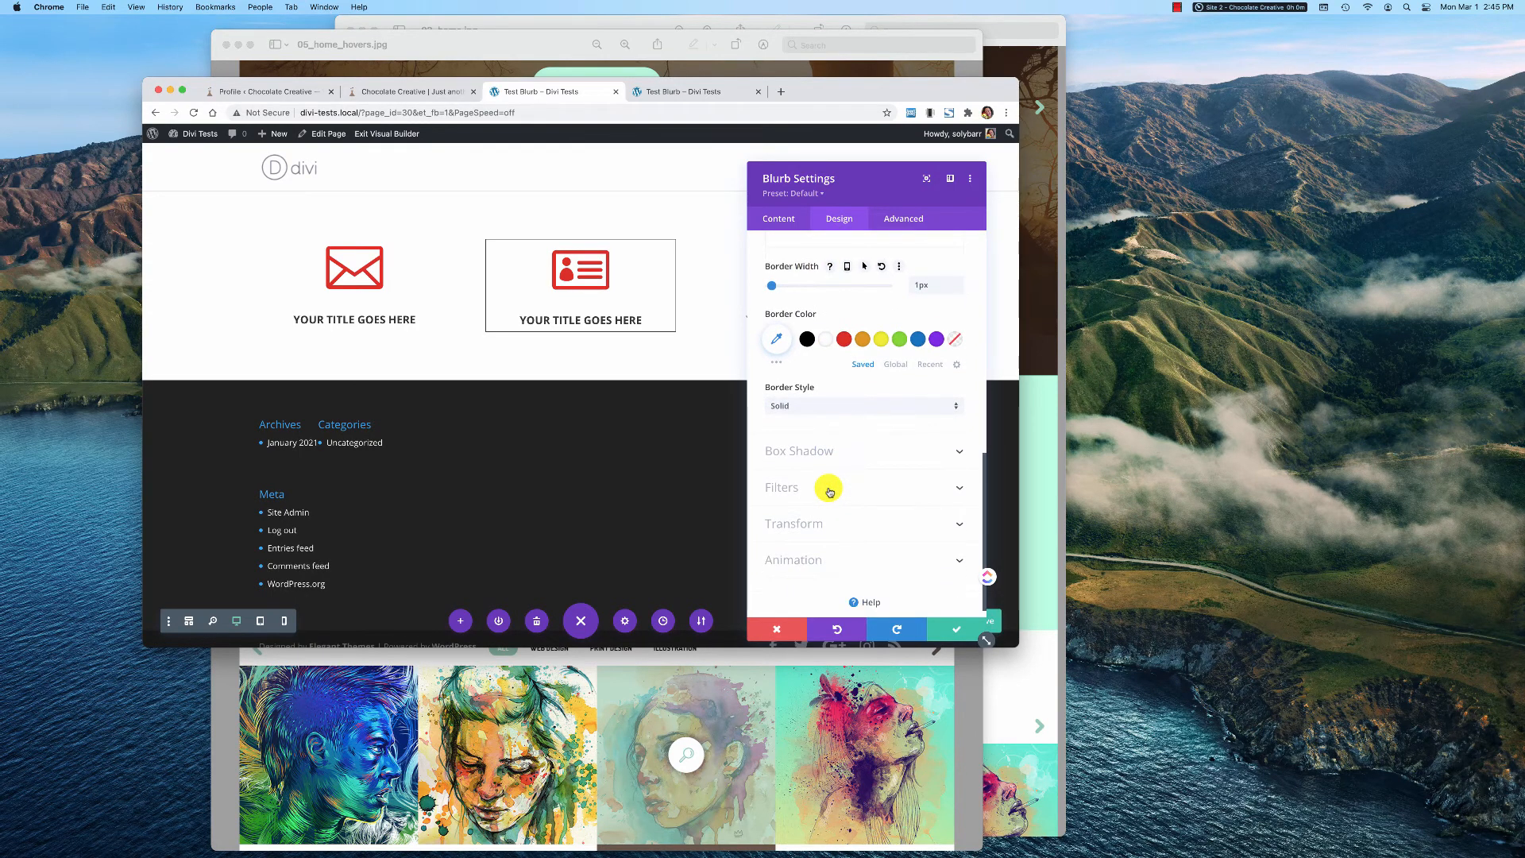
pyautogui.click(961, 454)
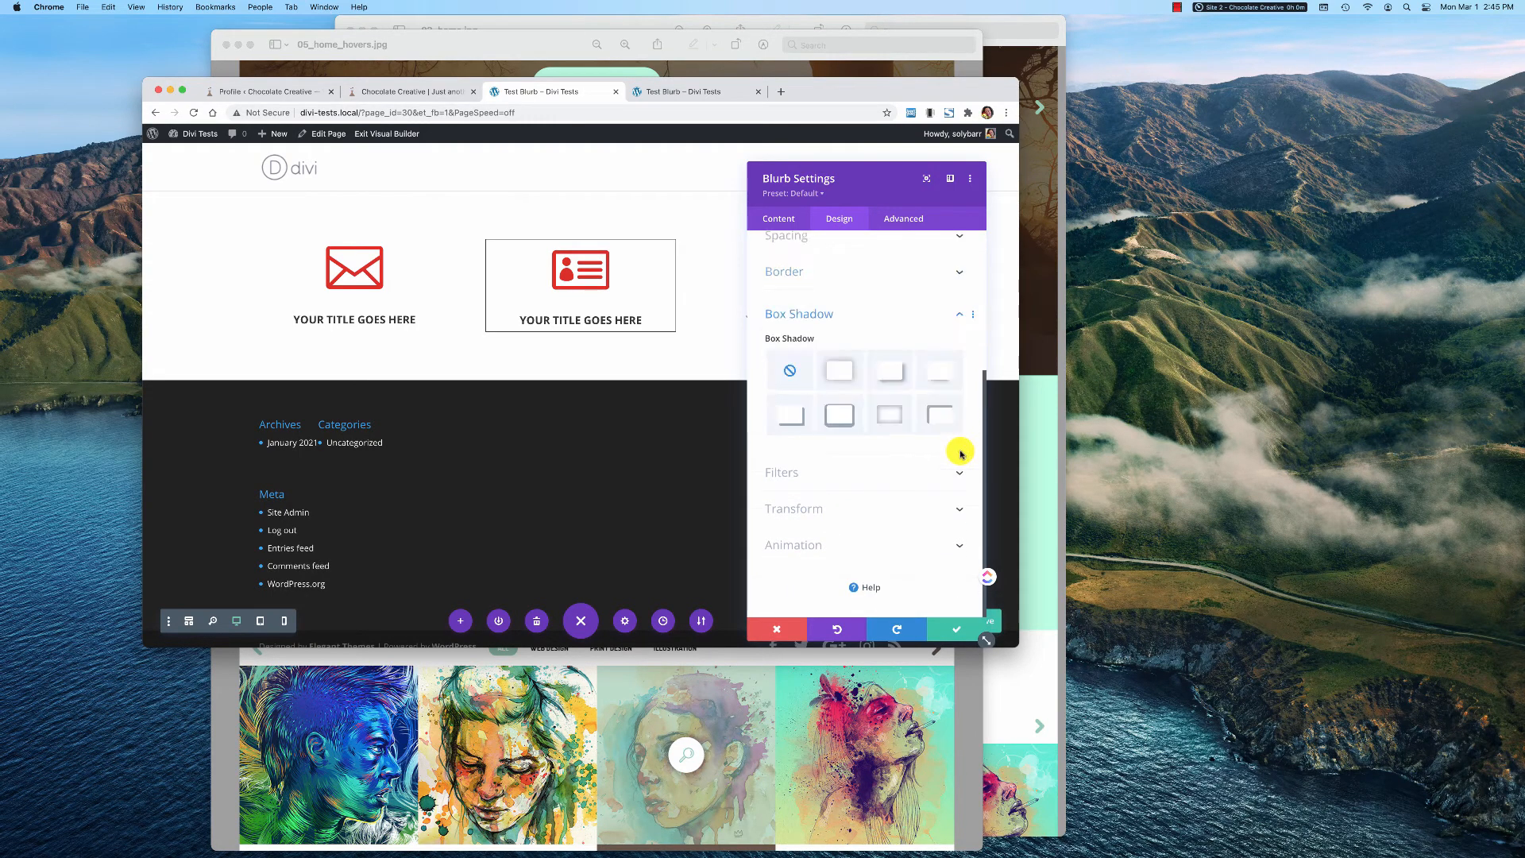
pyautogui.click(886, 418)
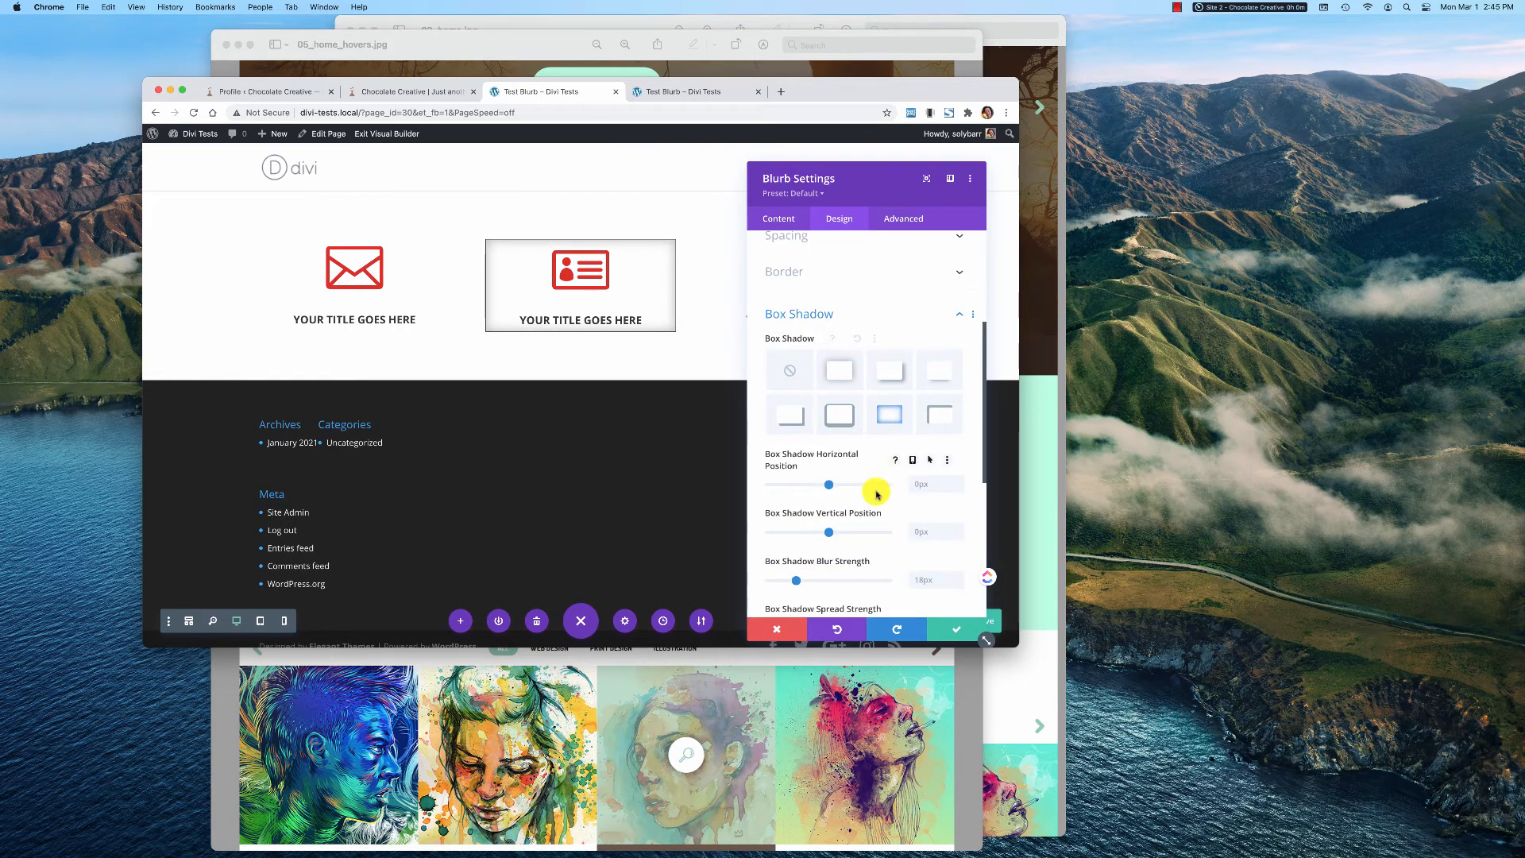
pyautogui.scroll(-8, 878, 476)
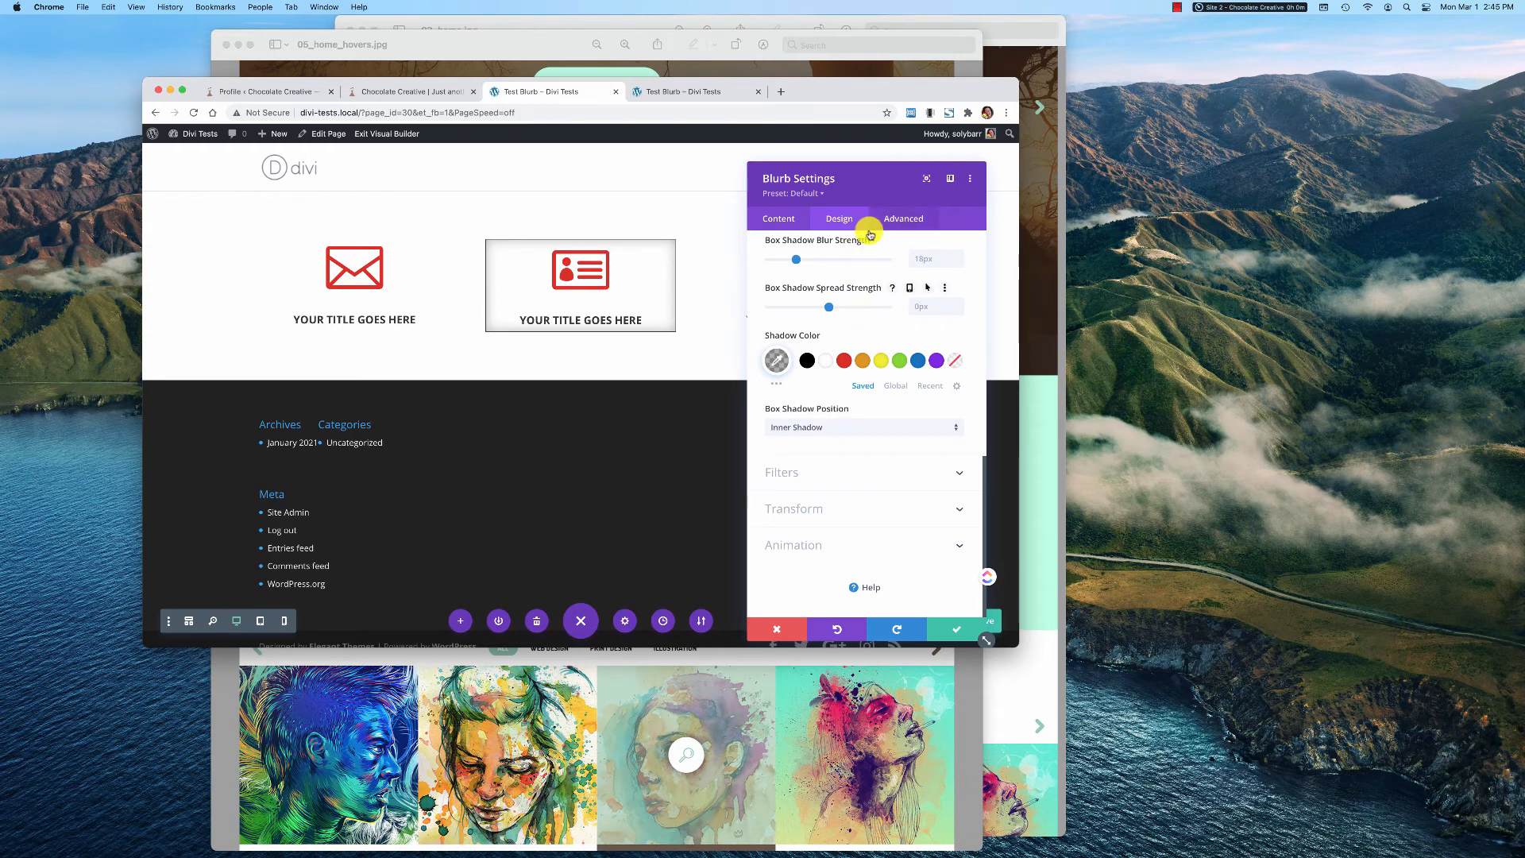
# Review the middle blurb's Advanced and Content option groups and save the module settings
pyautogui.click(897, 224)
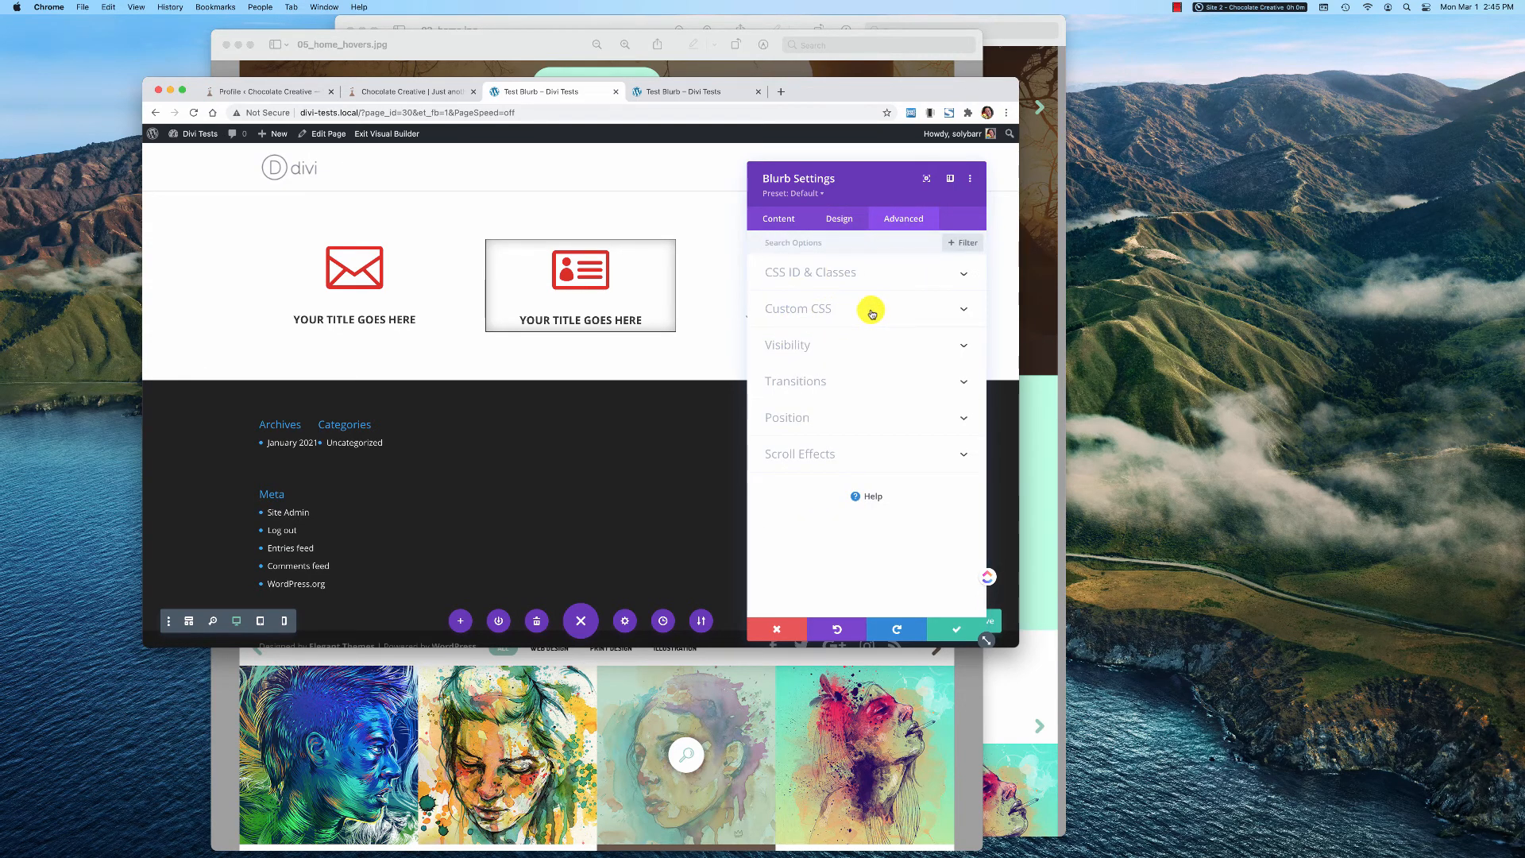
pyautogui.click(871, 311)
pyautogui.click(959, 249)
pyautogui.click(778, 218)
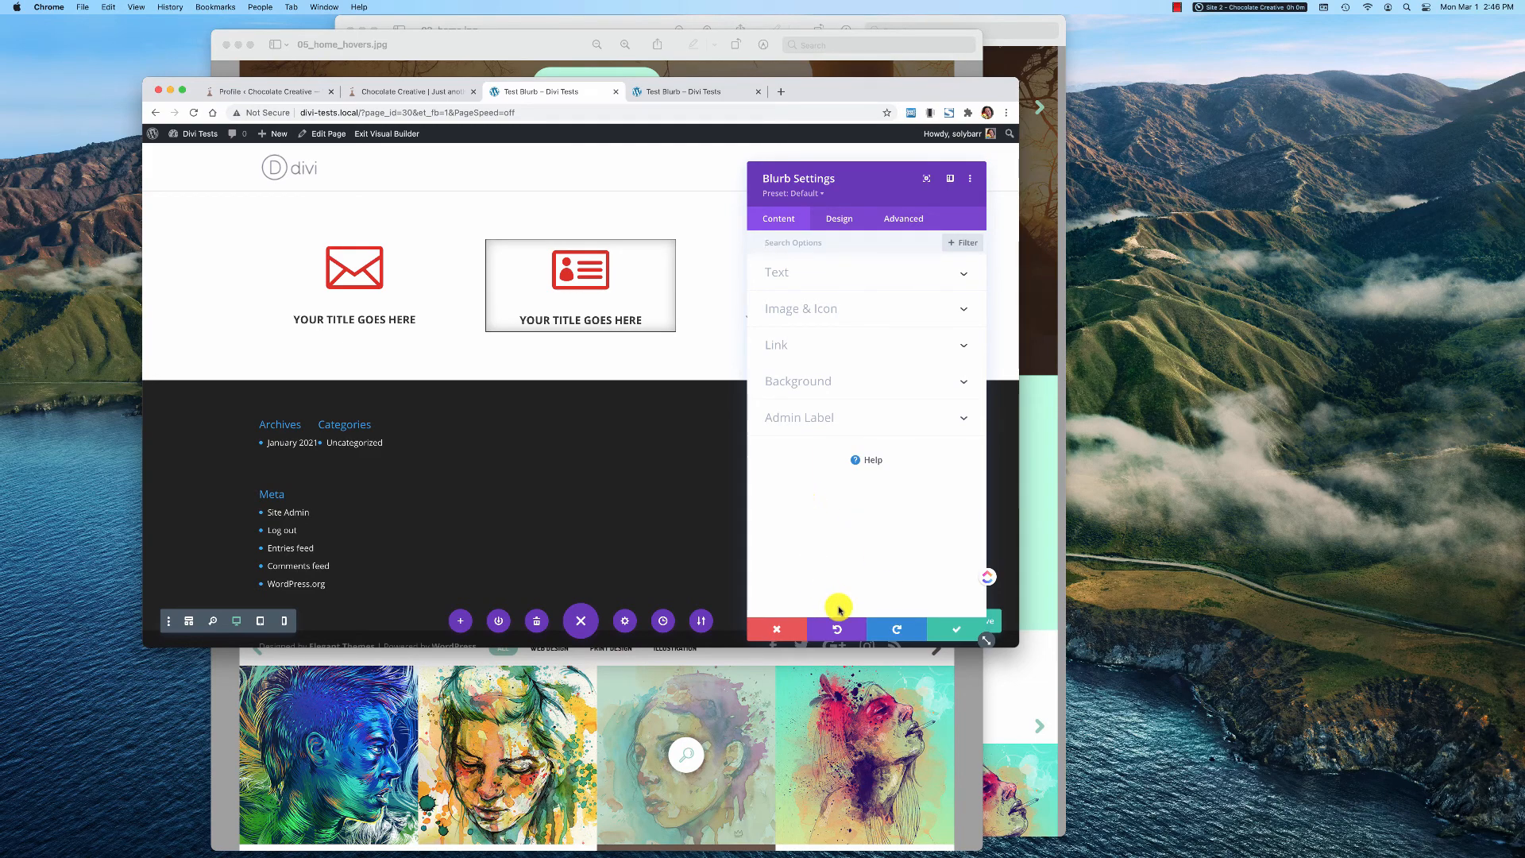
pyautogui.click(955, 632)
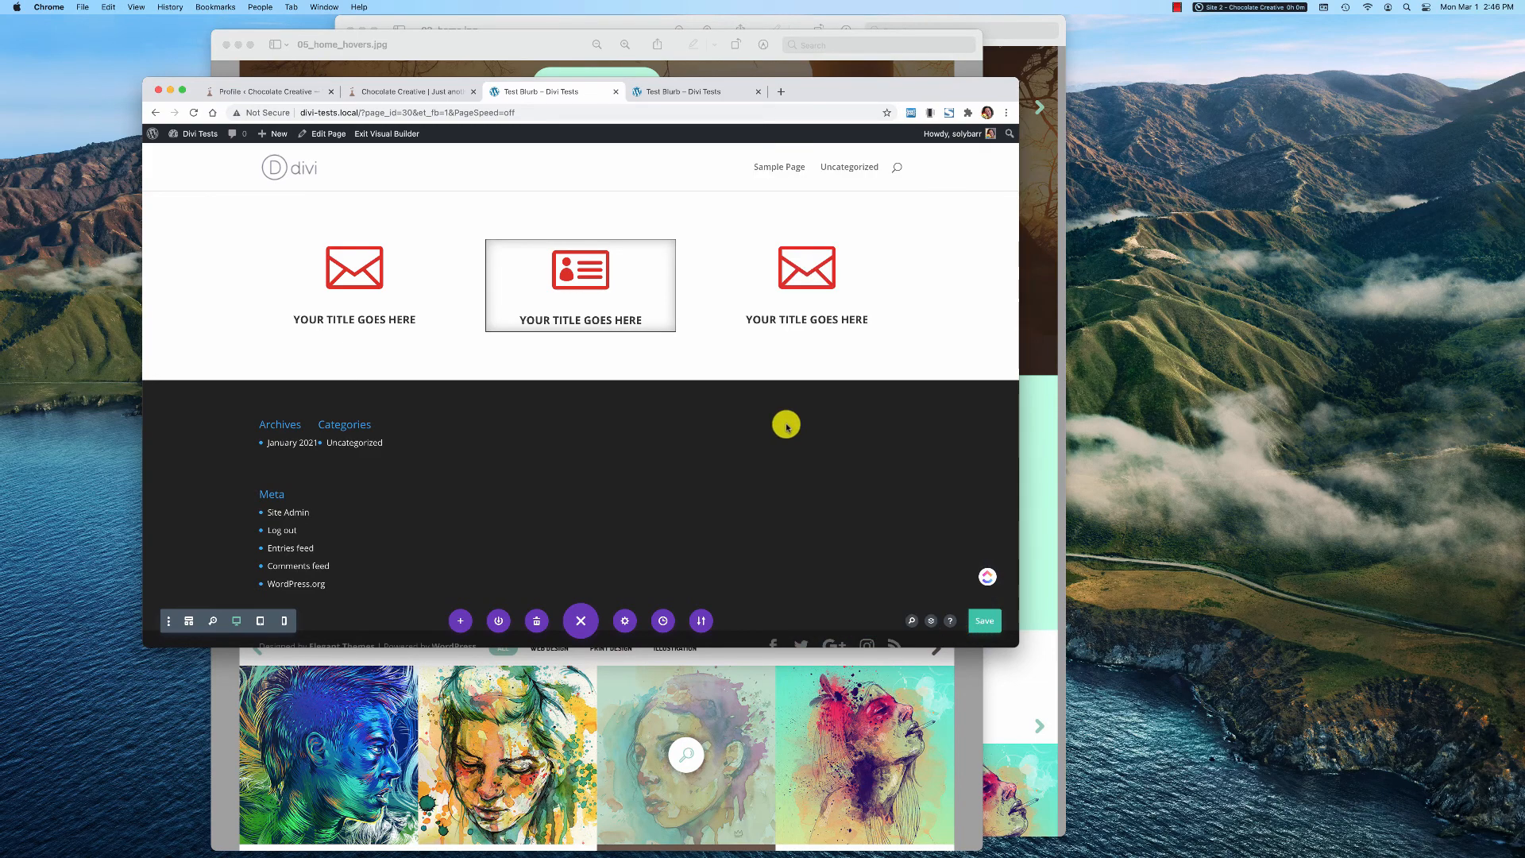